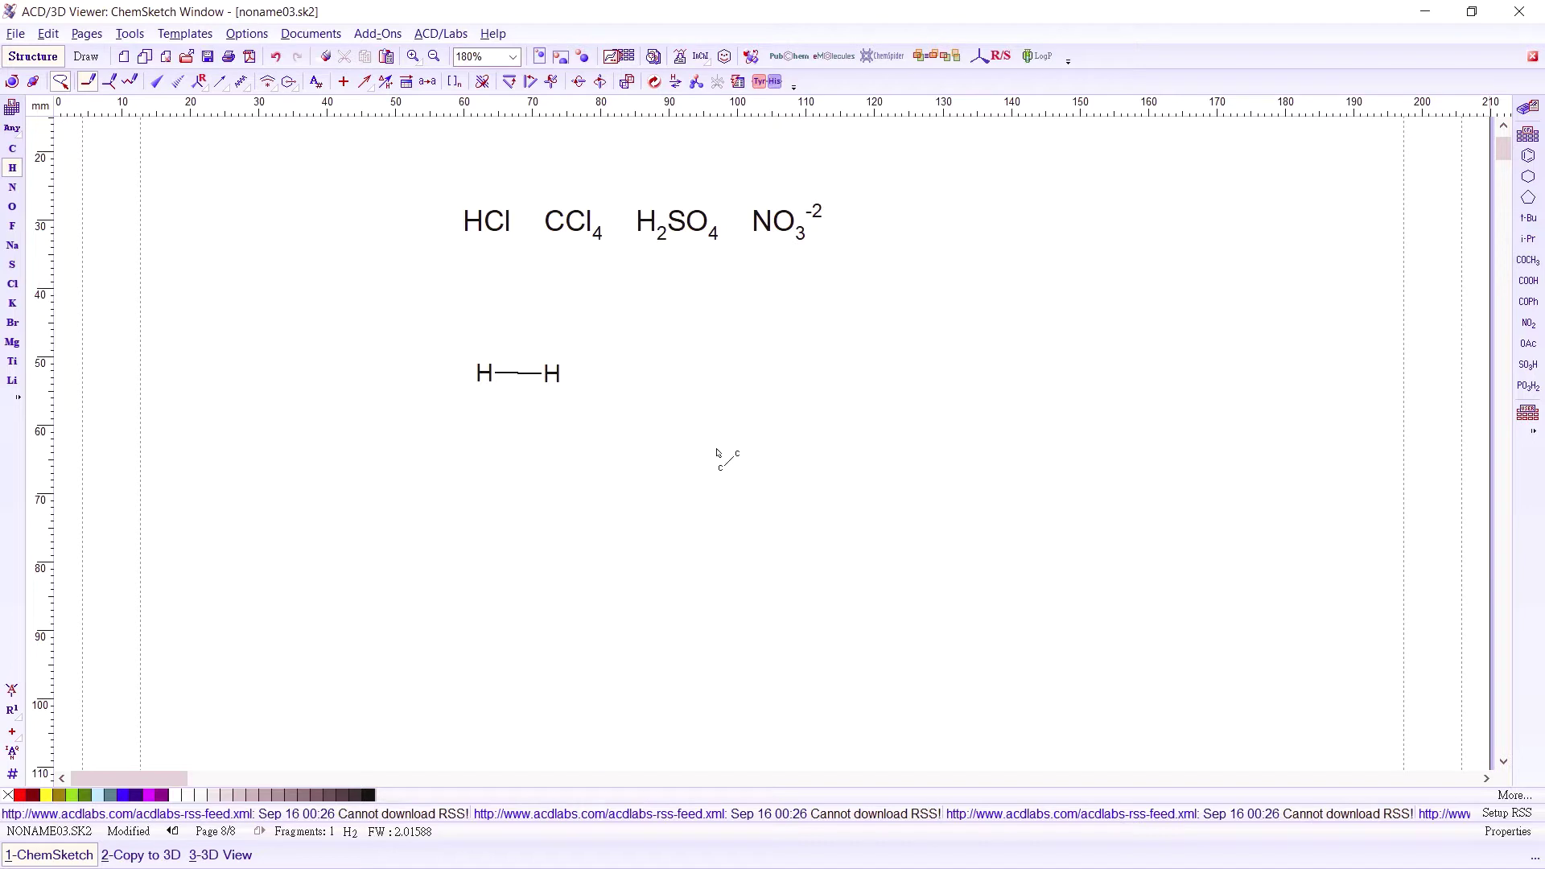
# - Change the right-hand hydrogen of H–H to chlorine and place a horizontal two-dot pair from the Lewis Structures templates above it
pyautogui.click(12, 284)
pyautogui.click(554, 374)
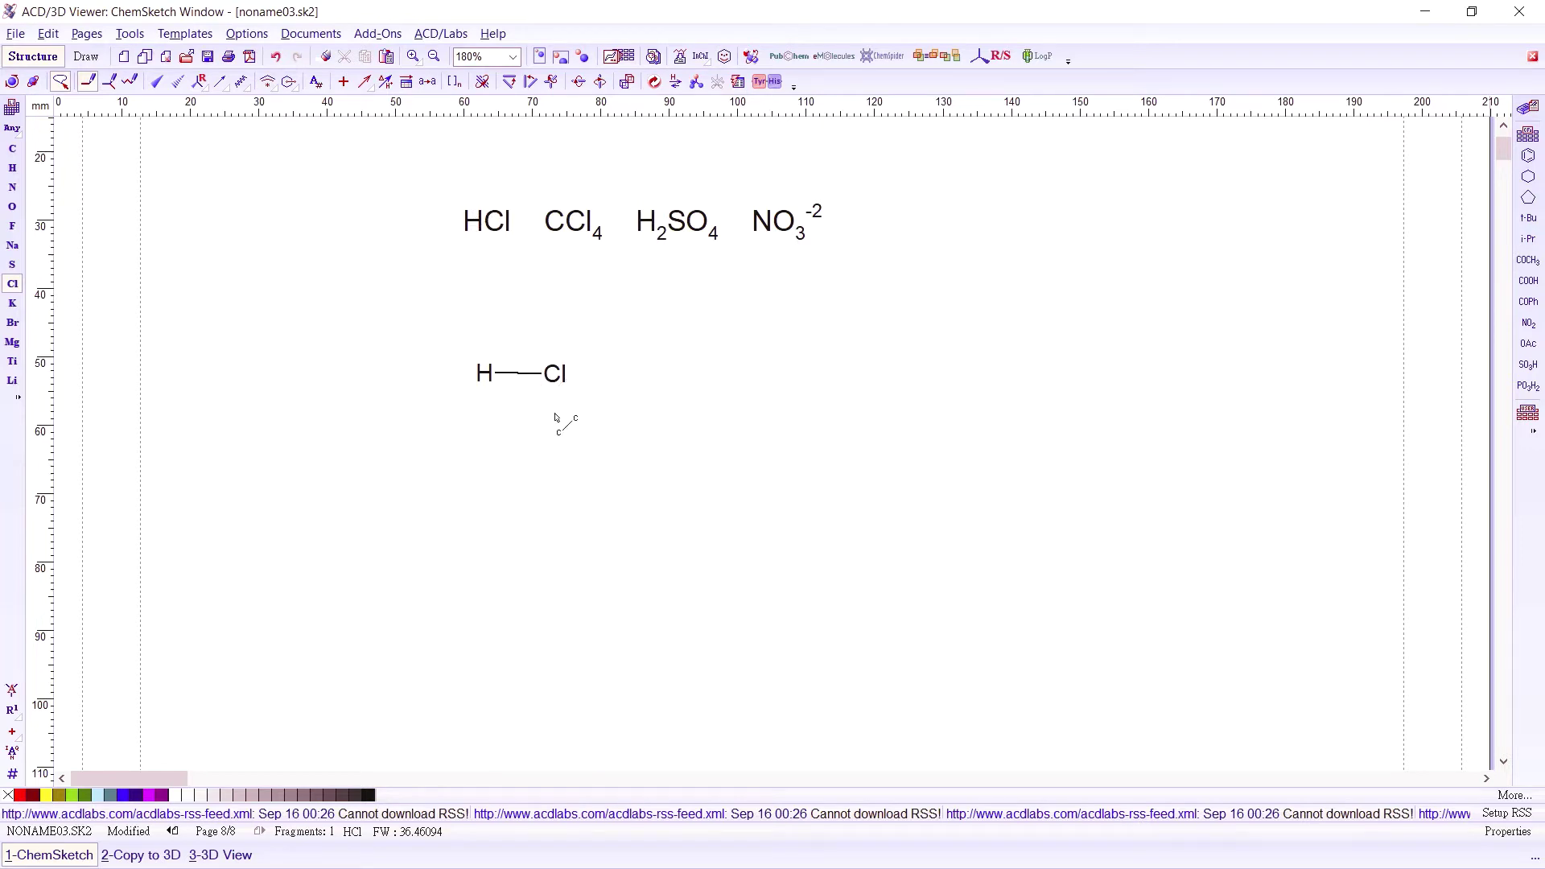
pyautogui.click(631, 58)
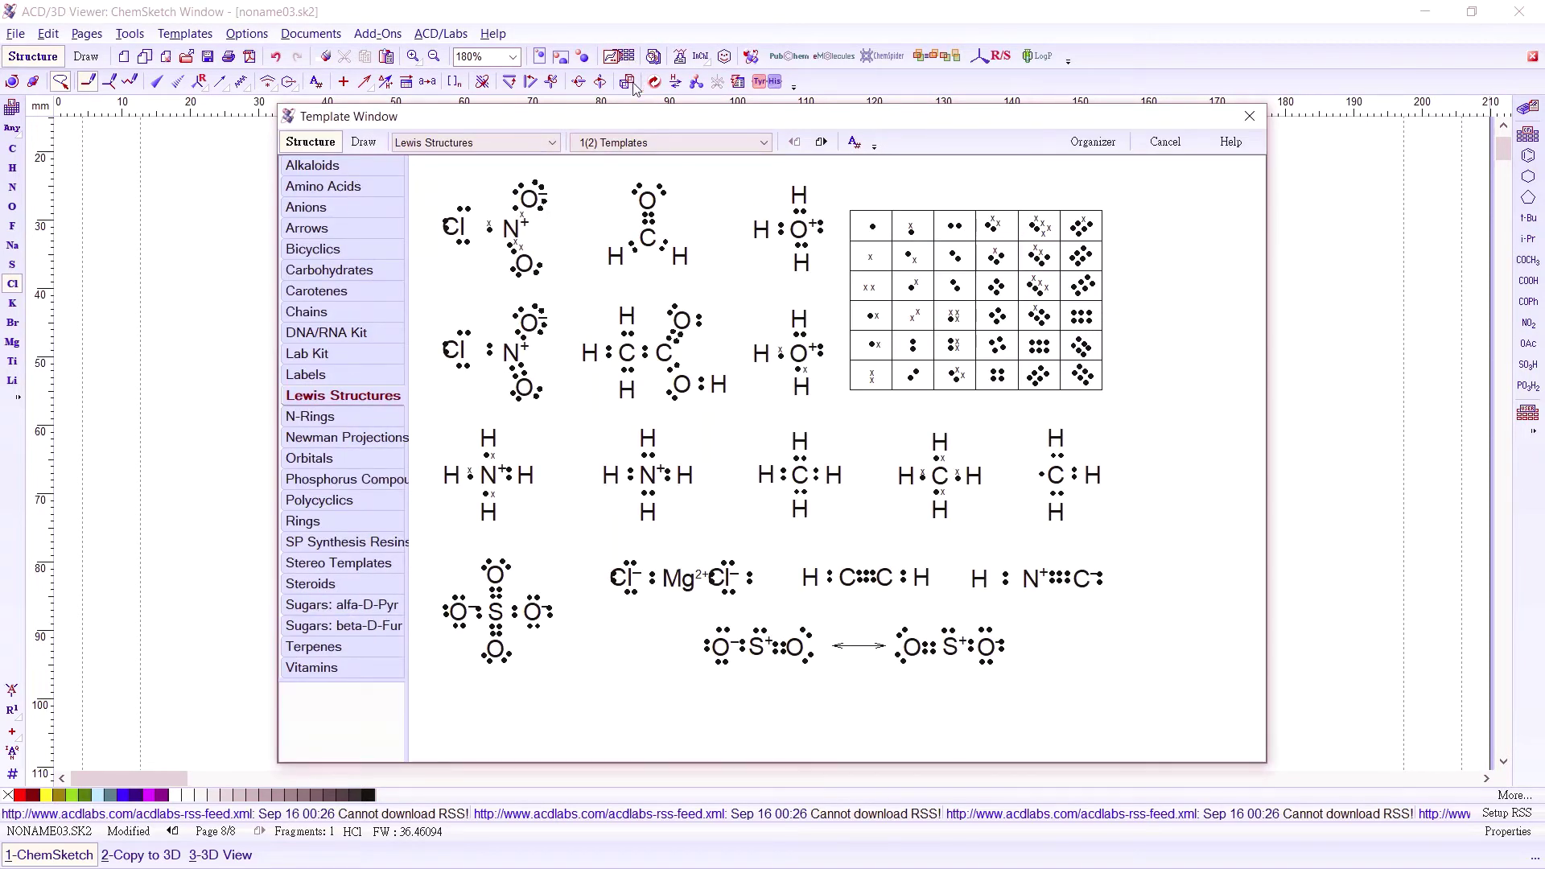
pyautogui.click(554, 145)
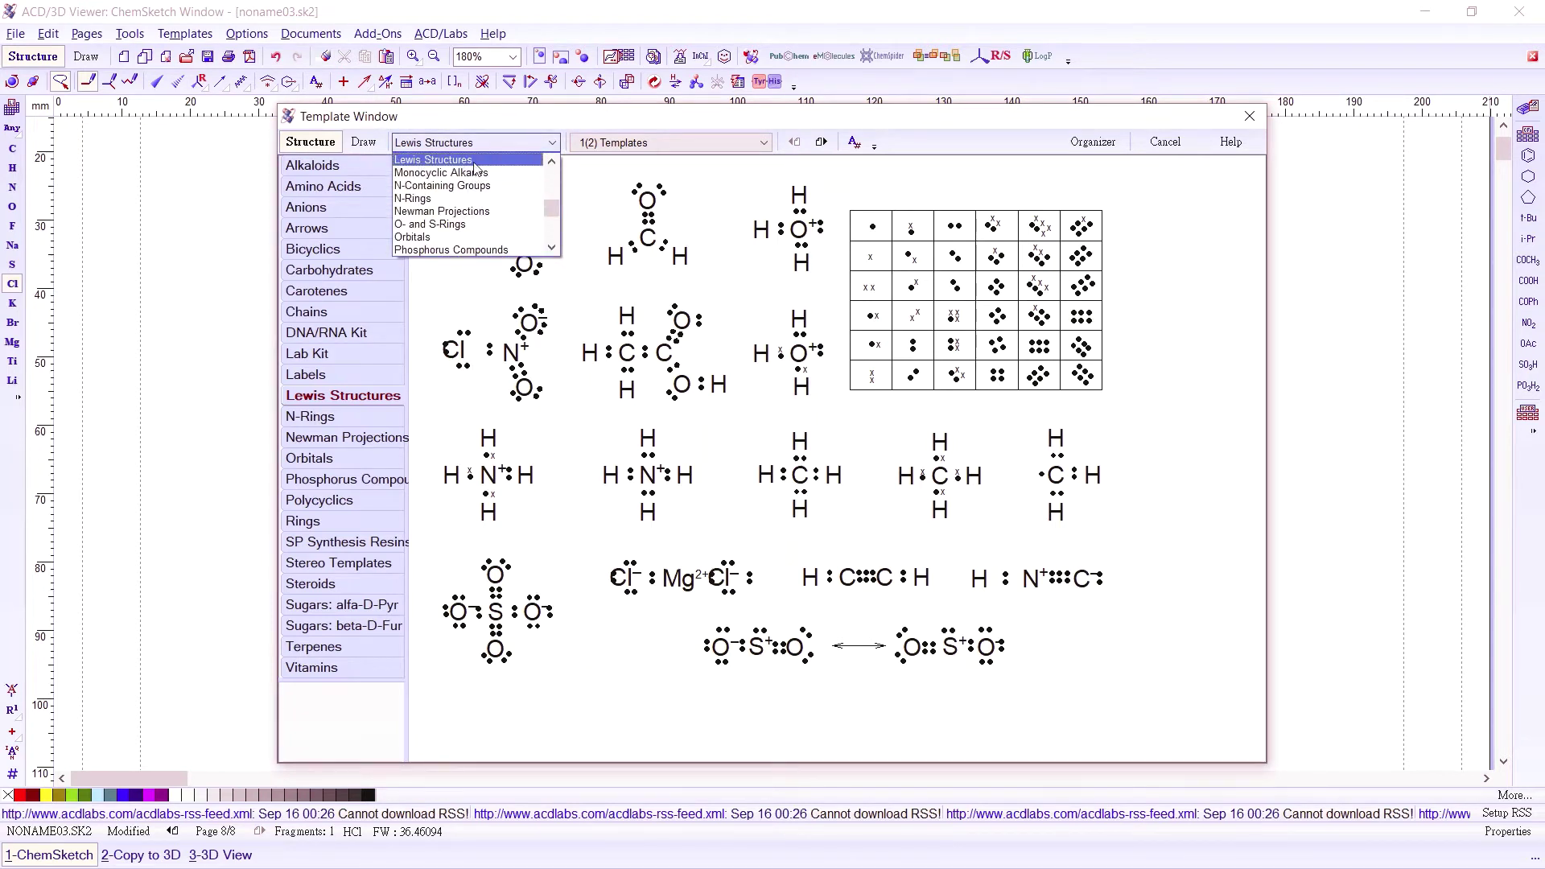
pyautogui.click(438, 160)
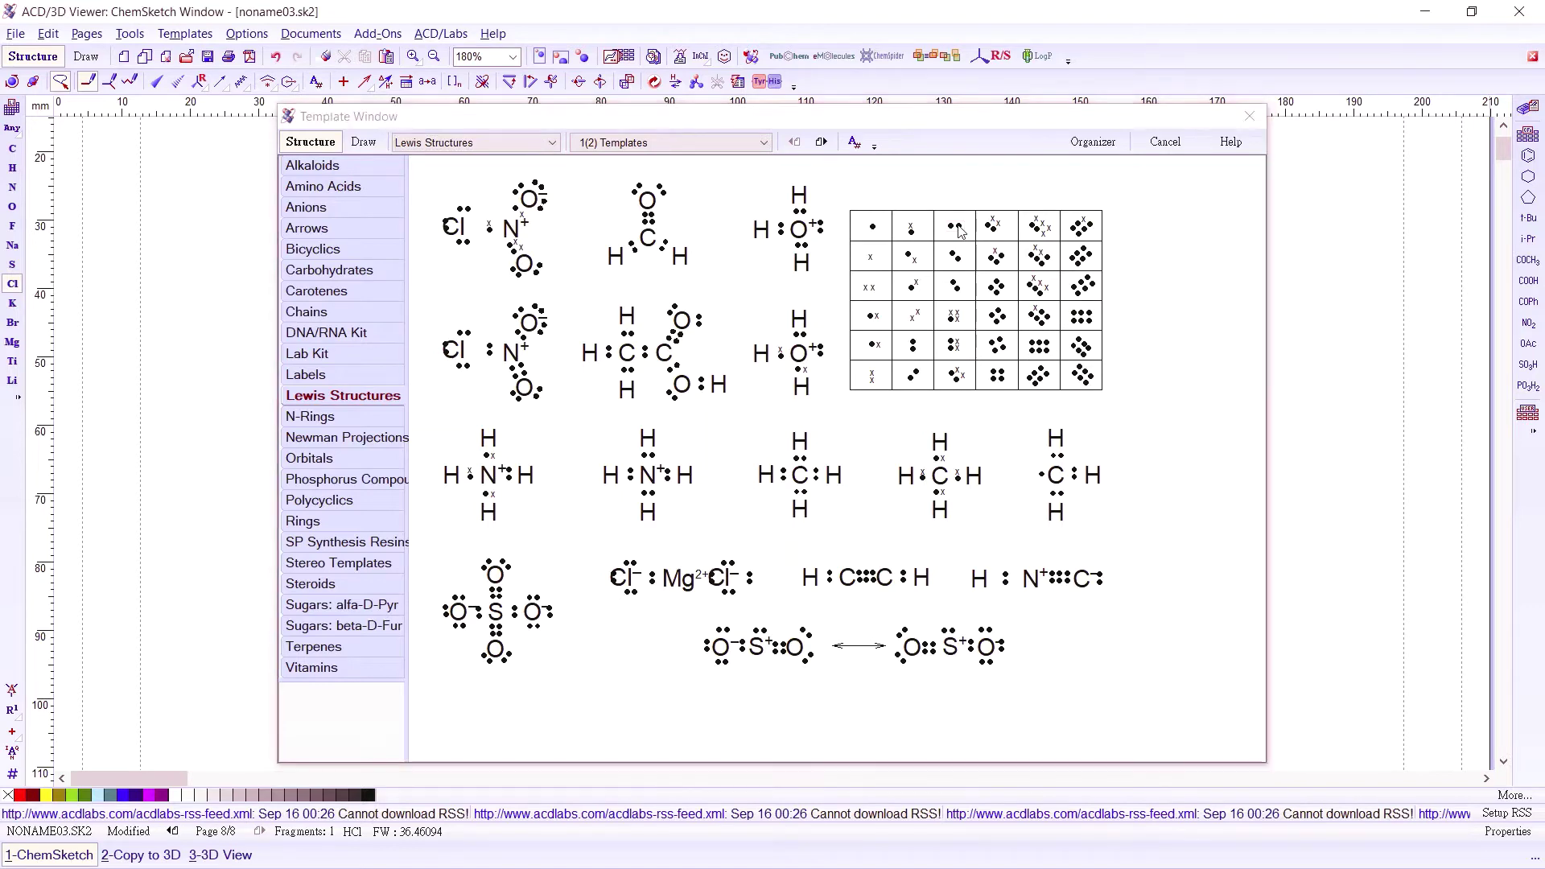
pyautogui.click(958, 230)
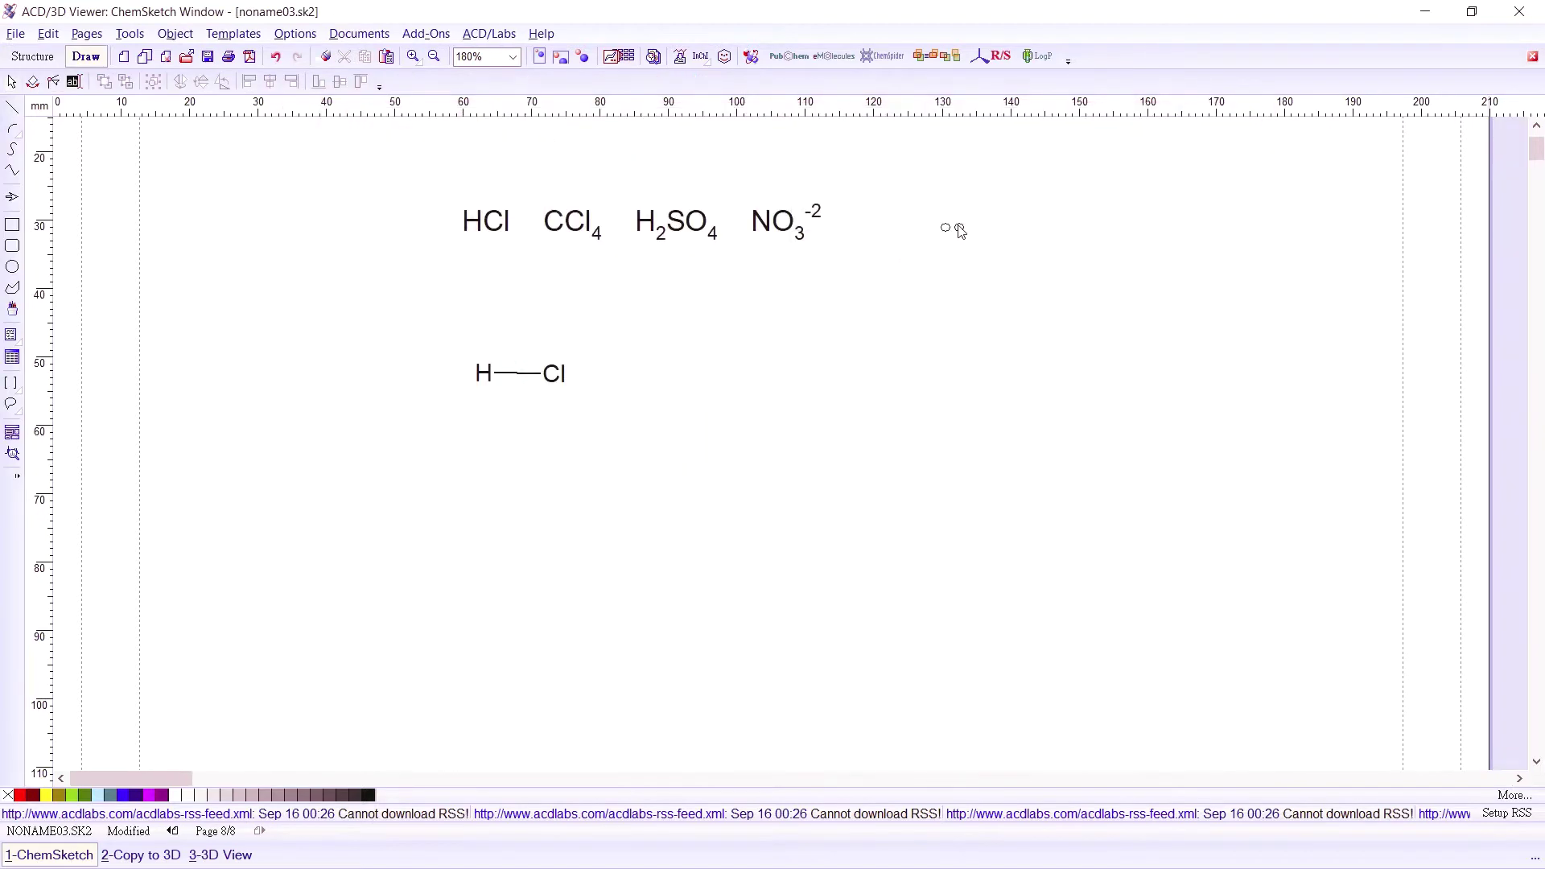
pyautogui.click(562, 355)
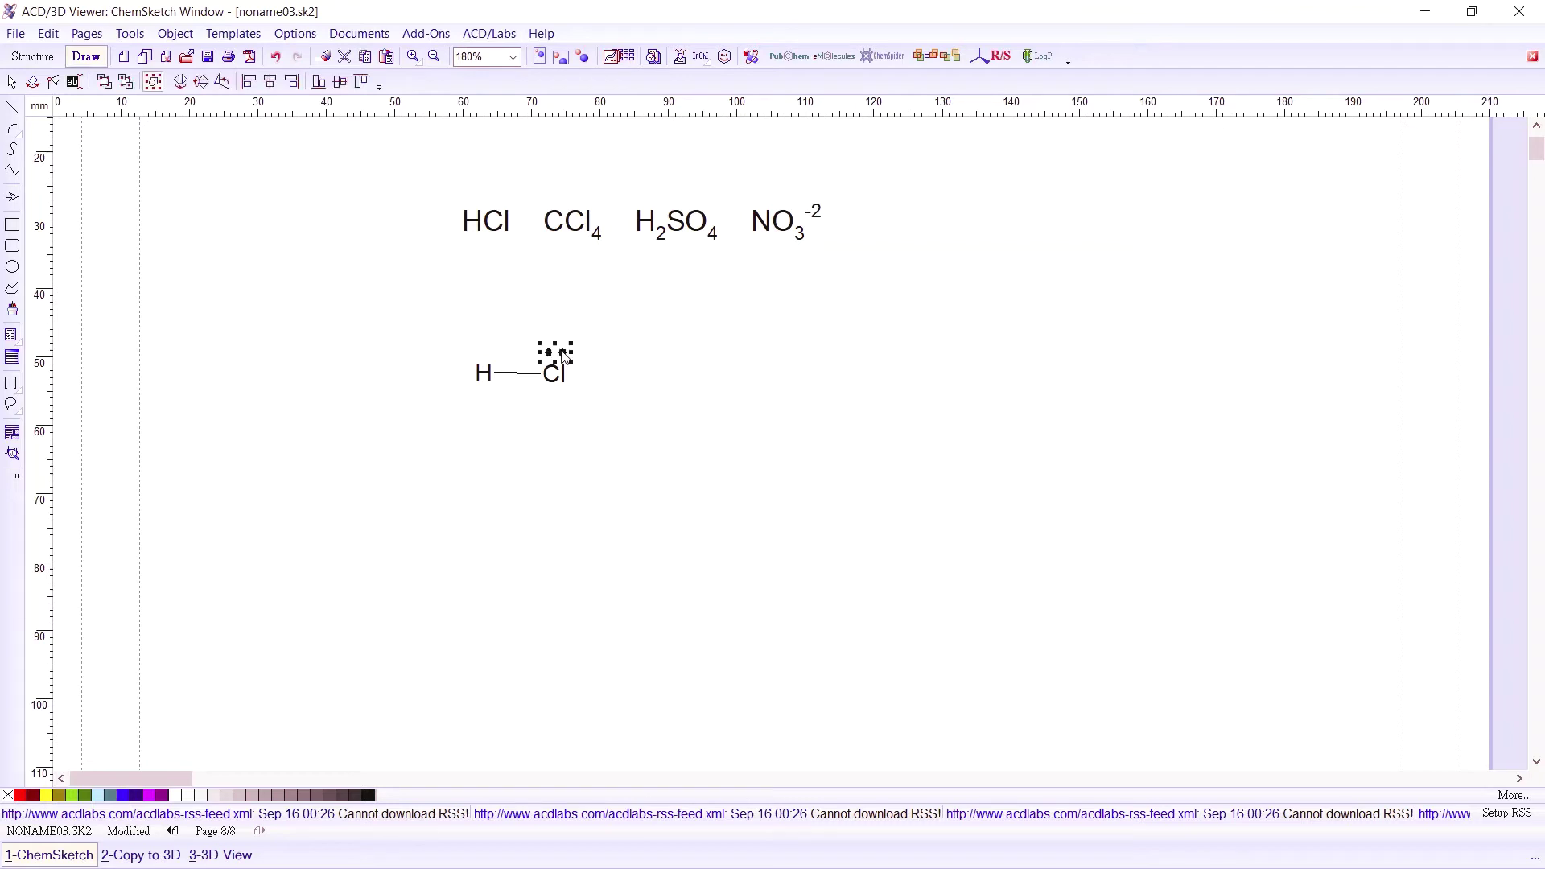
# - Place dot pairs below and to the right of the chlorine, turning the right pair vertical, and return to Structure mode
pyautogui.click(560, 396)
pyautogui.click(589, 374)
pyautogui.click(224, 83)
pyautogui.hotkey('ctrl', 'F4')
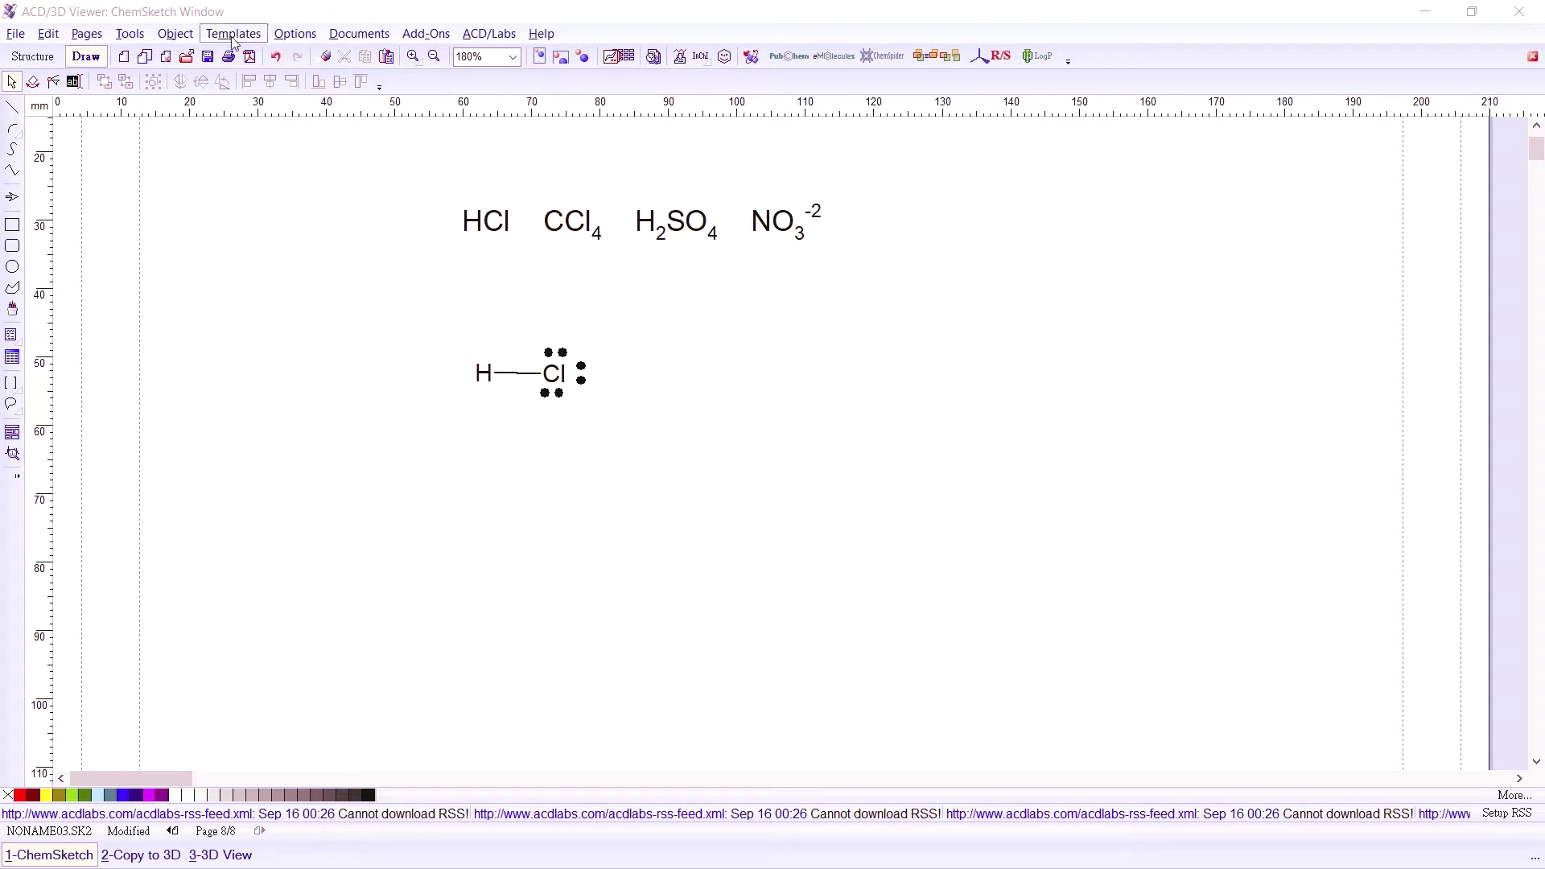
pyautogui.click(33, 58)
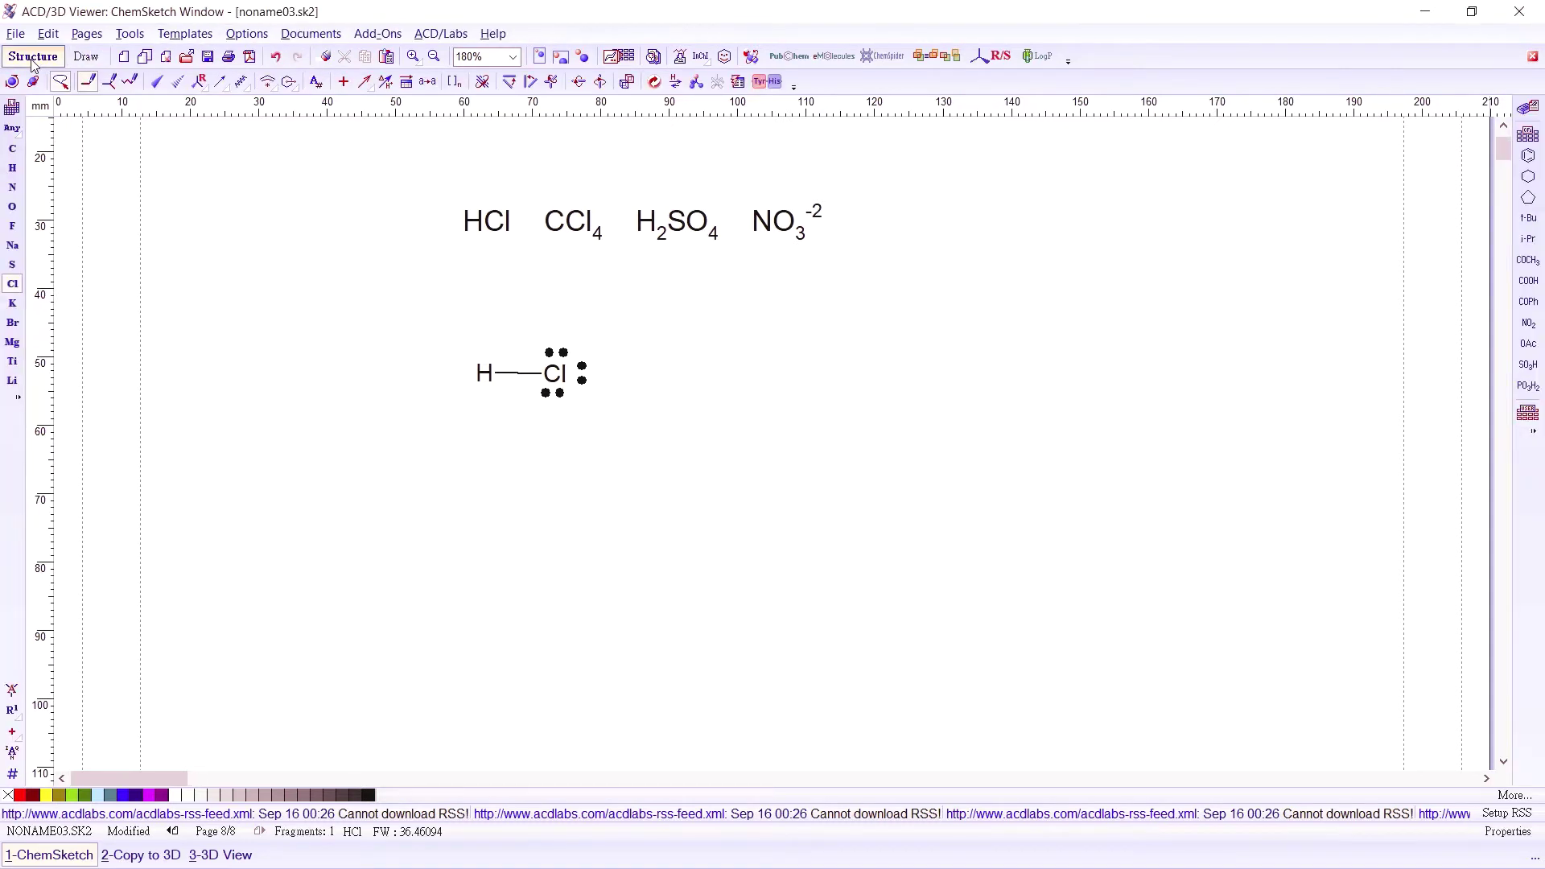
# - Try to recolour the H–Cl bond white through the structure properties, and undo the stray Cl–Cl bond drawn over it
pyautogui.click(130, 34)
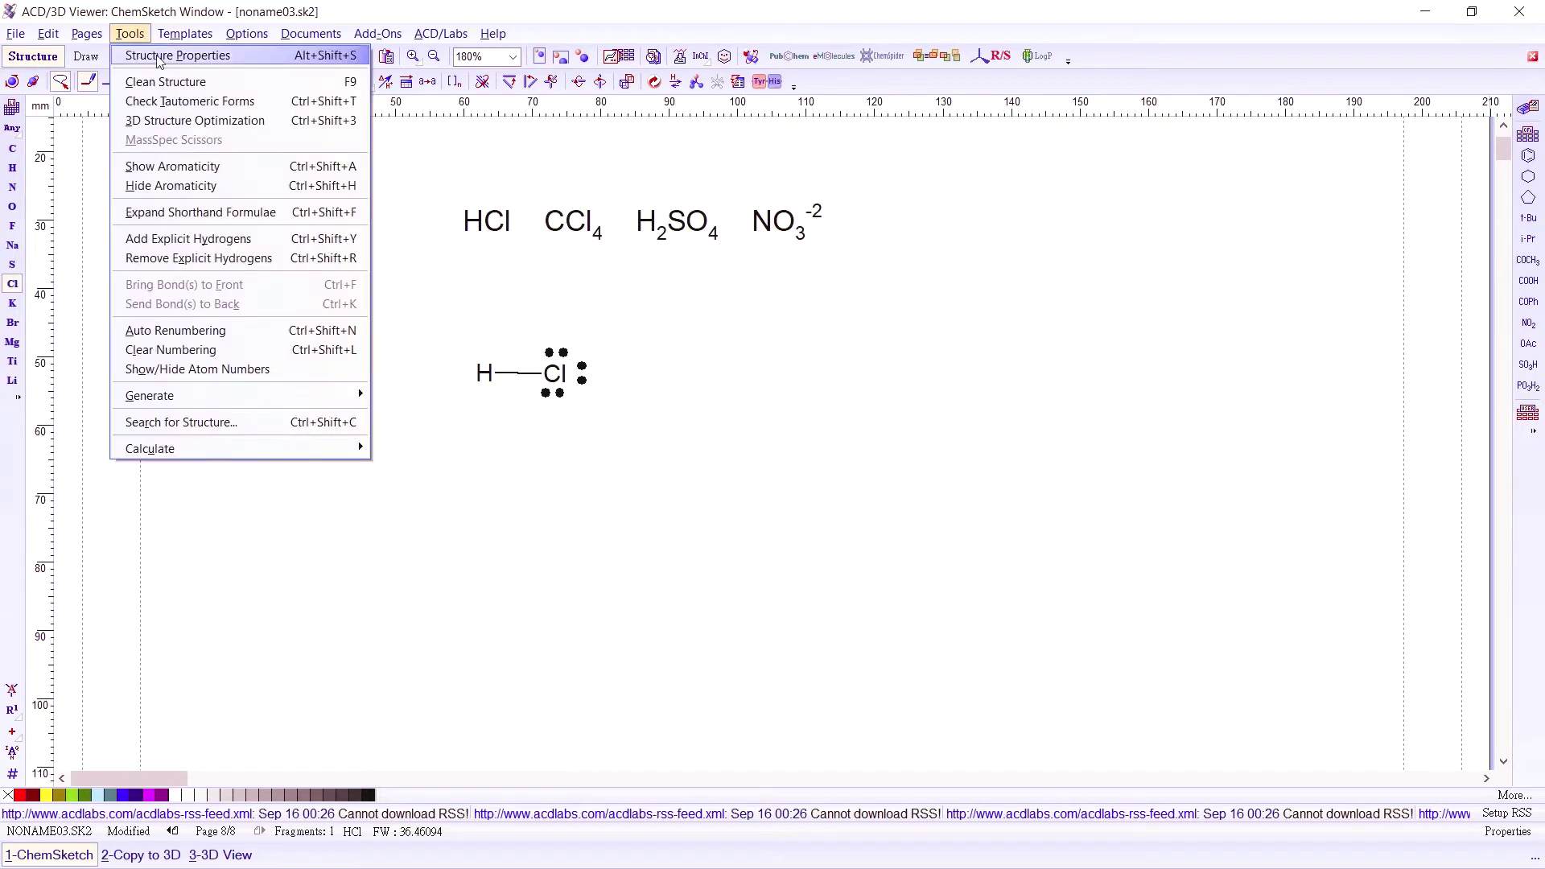
pyautogui.click(159, 56)
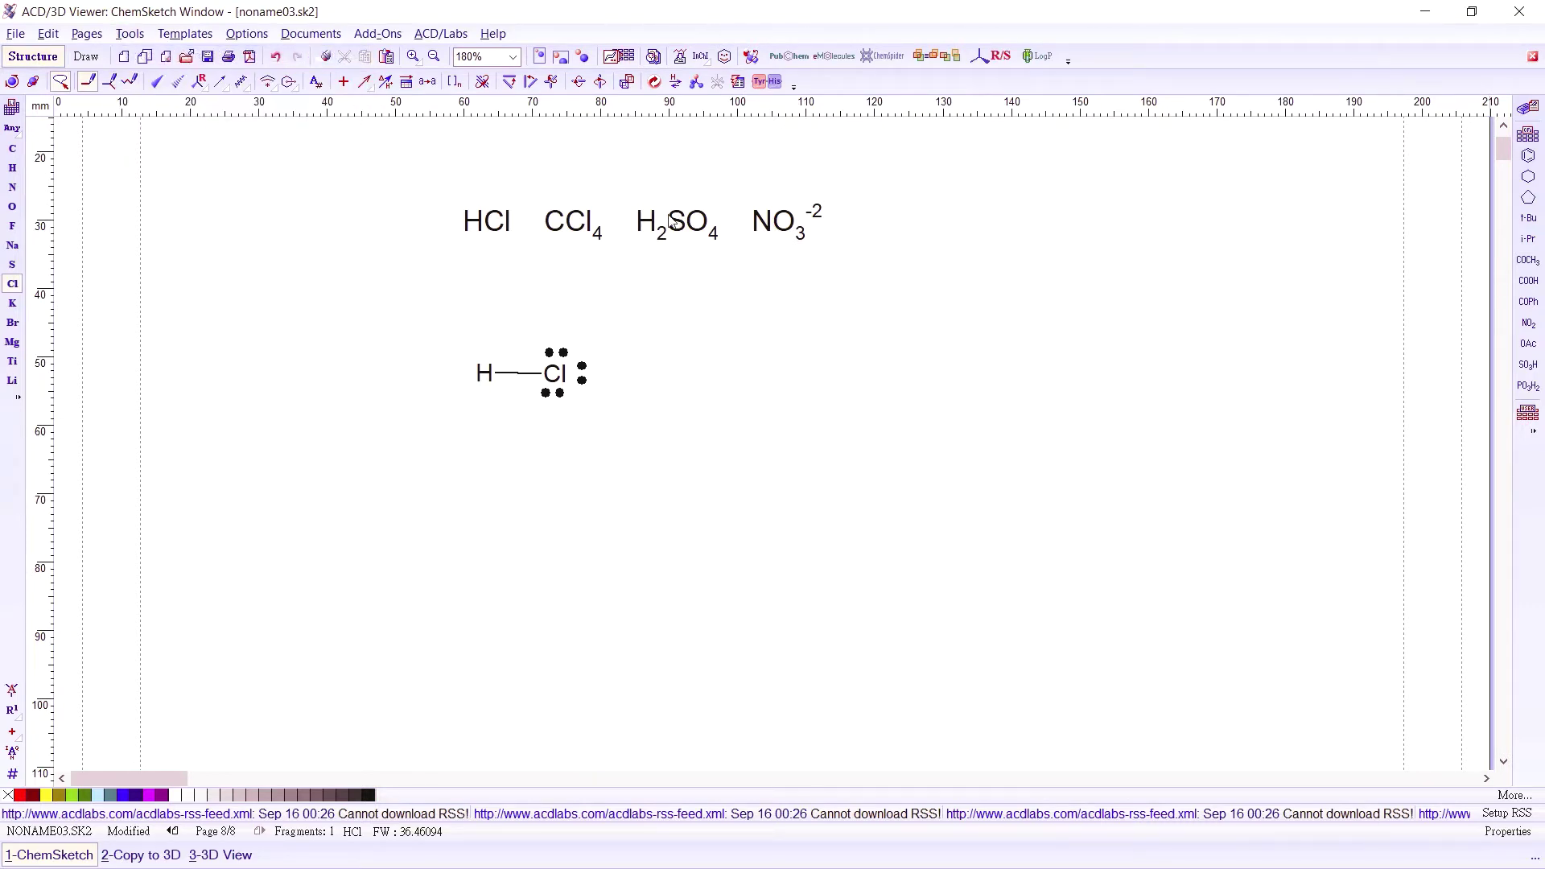
pyautogui.moveTo(1378, 135); pyautogui.dragTo(822, 261)
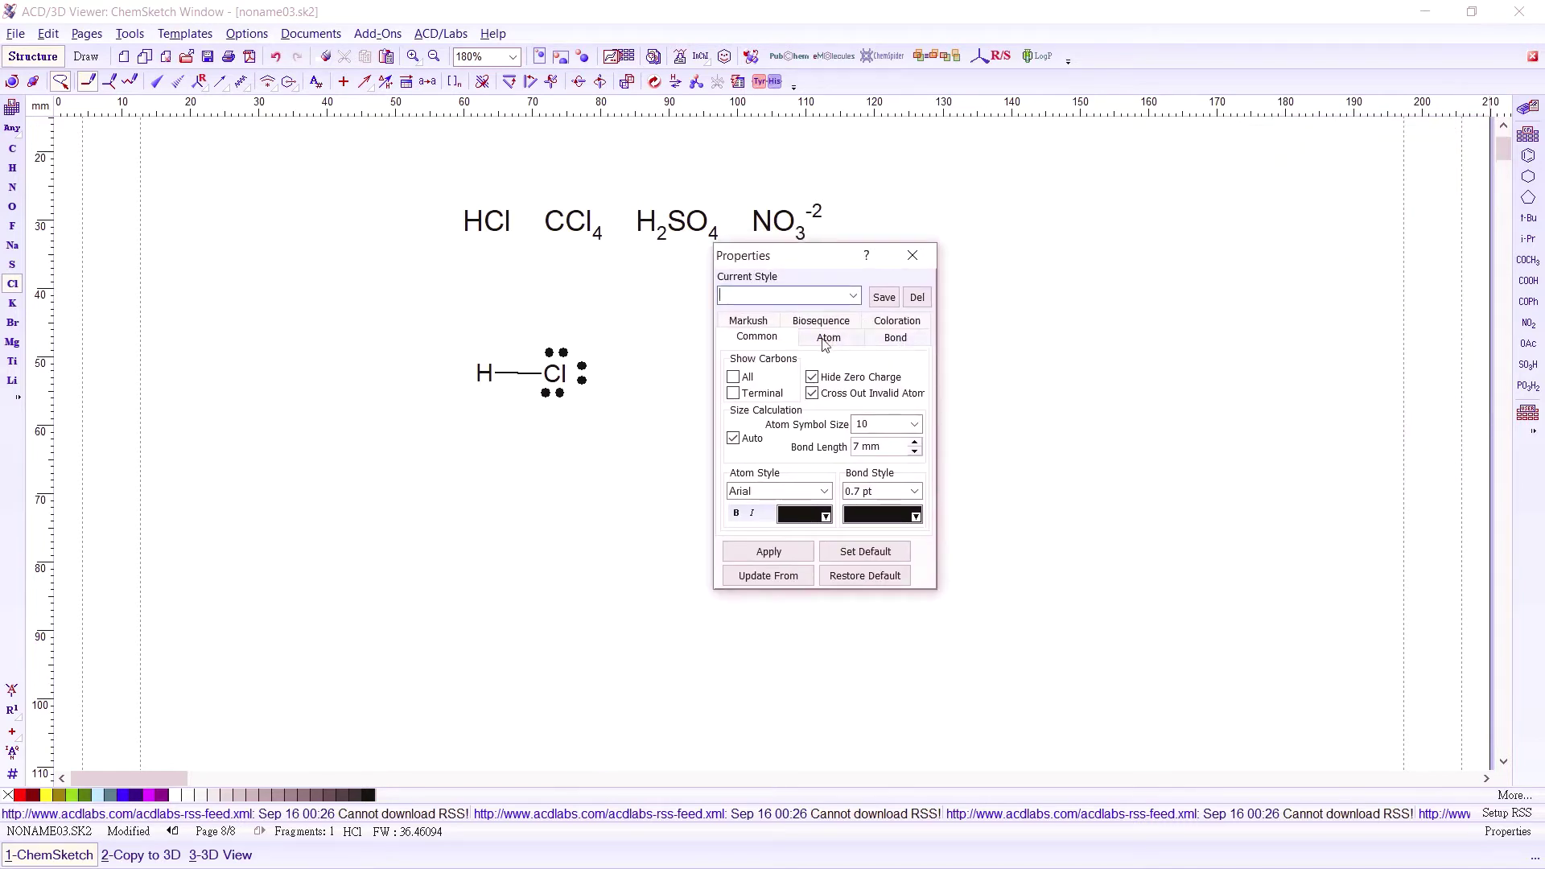
pyautogui.click(918, 345)
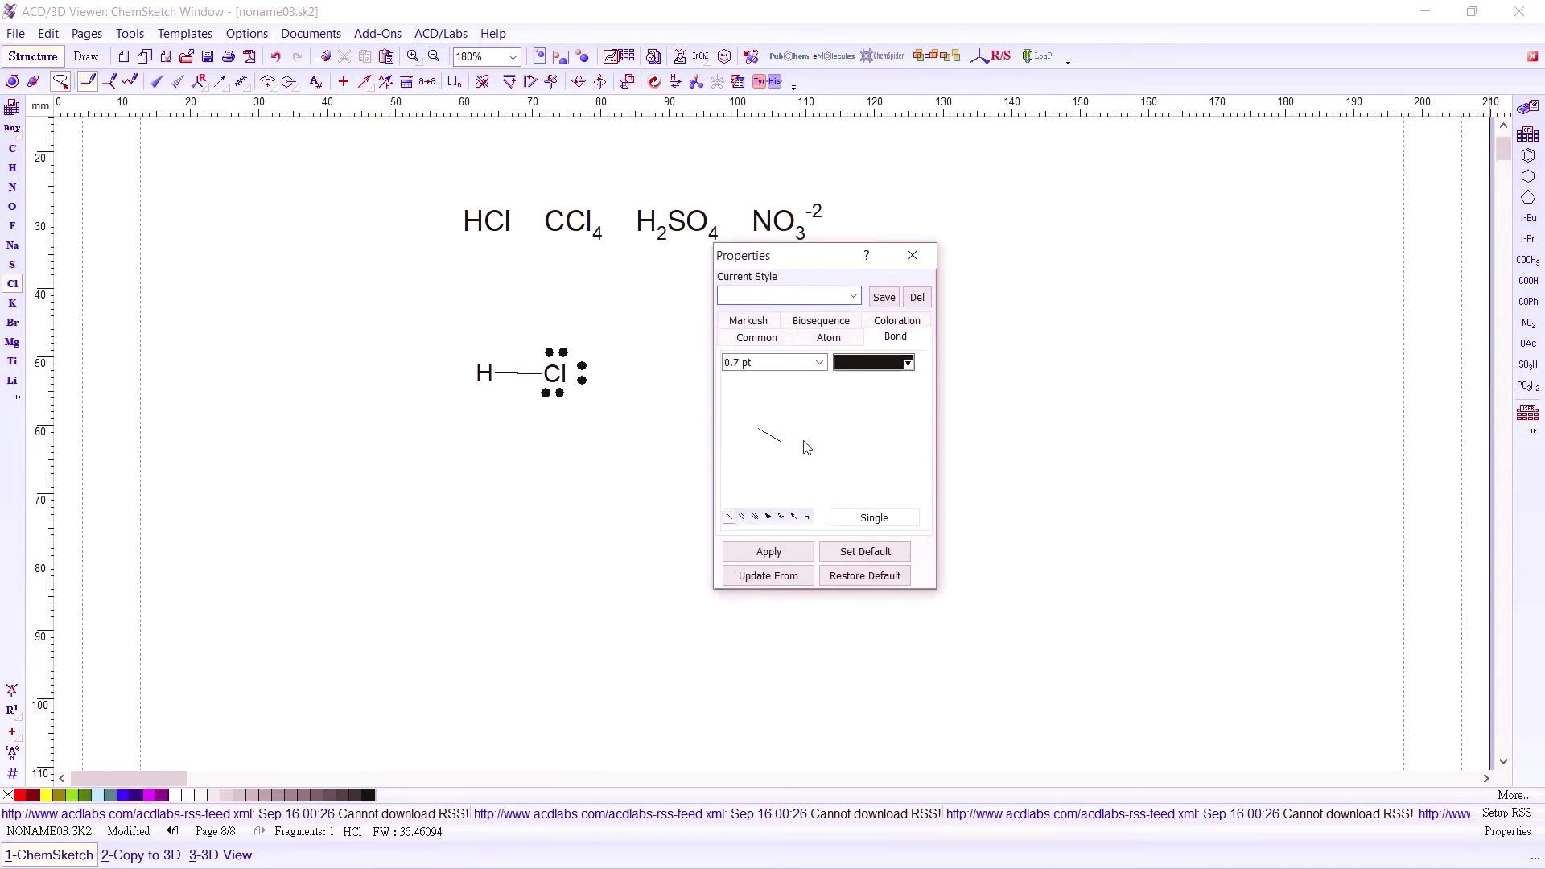
pyautogui.click(519, 380)
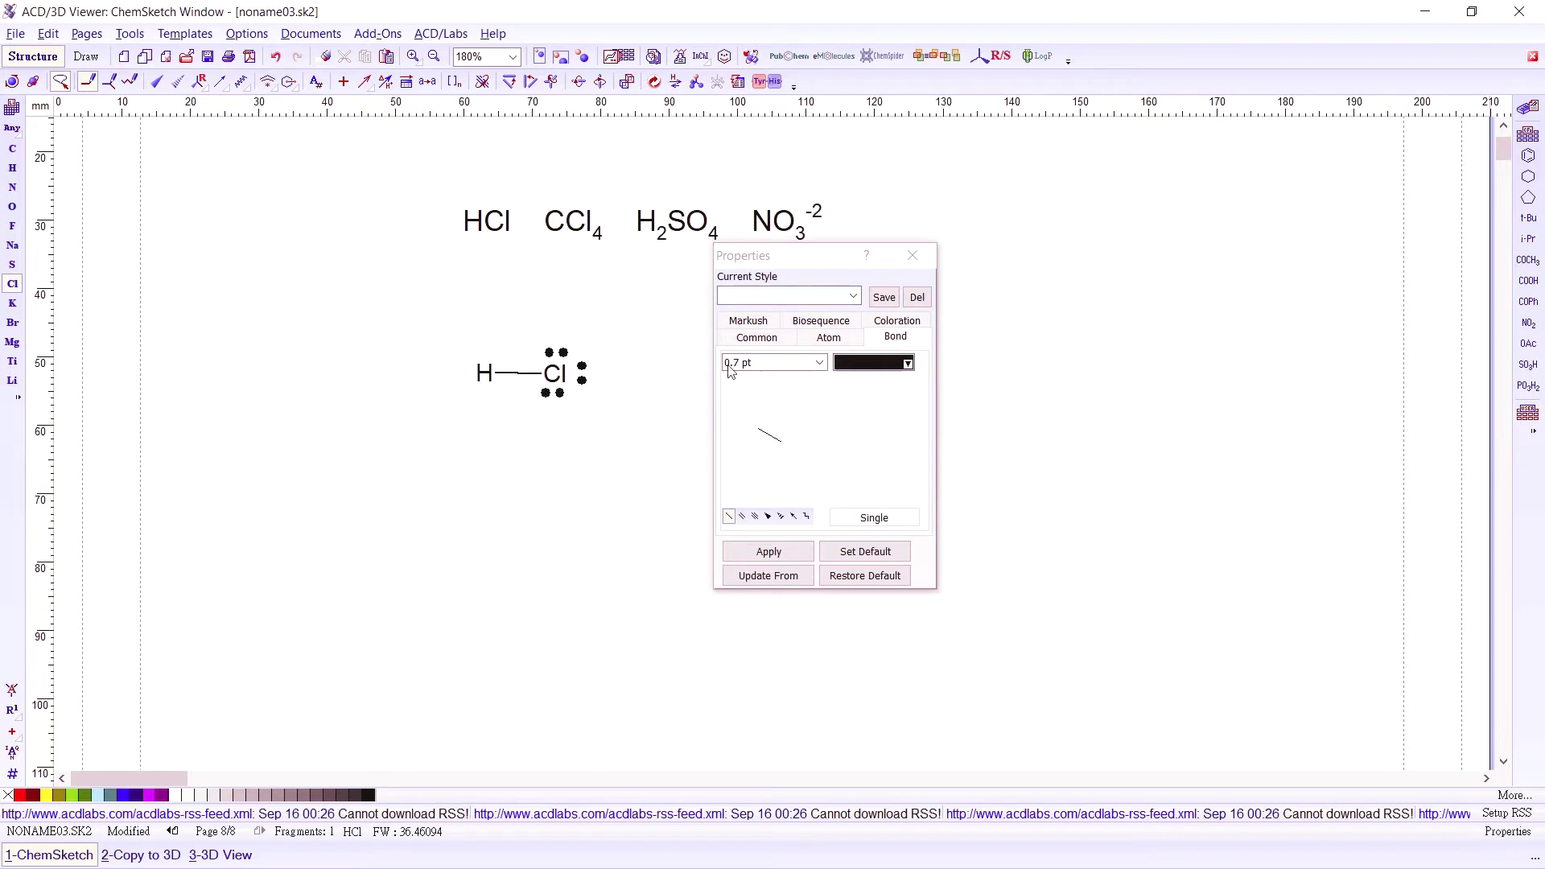
pyautogui.click(907, 364)
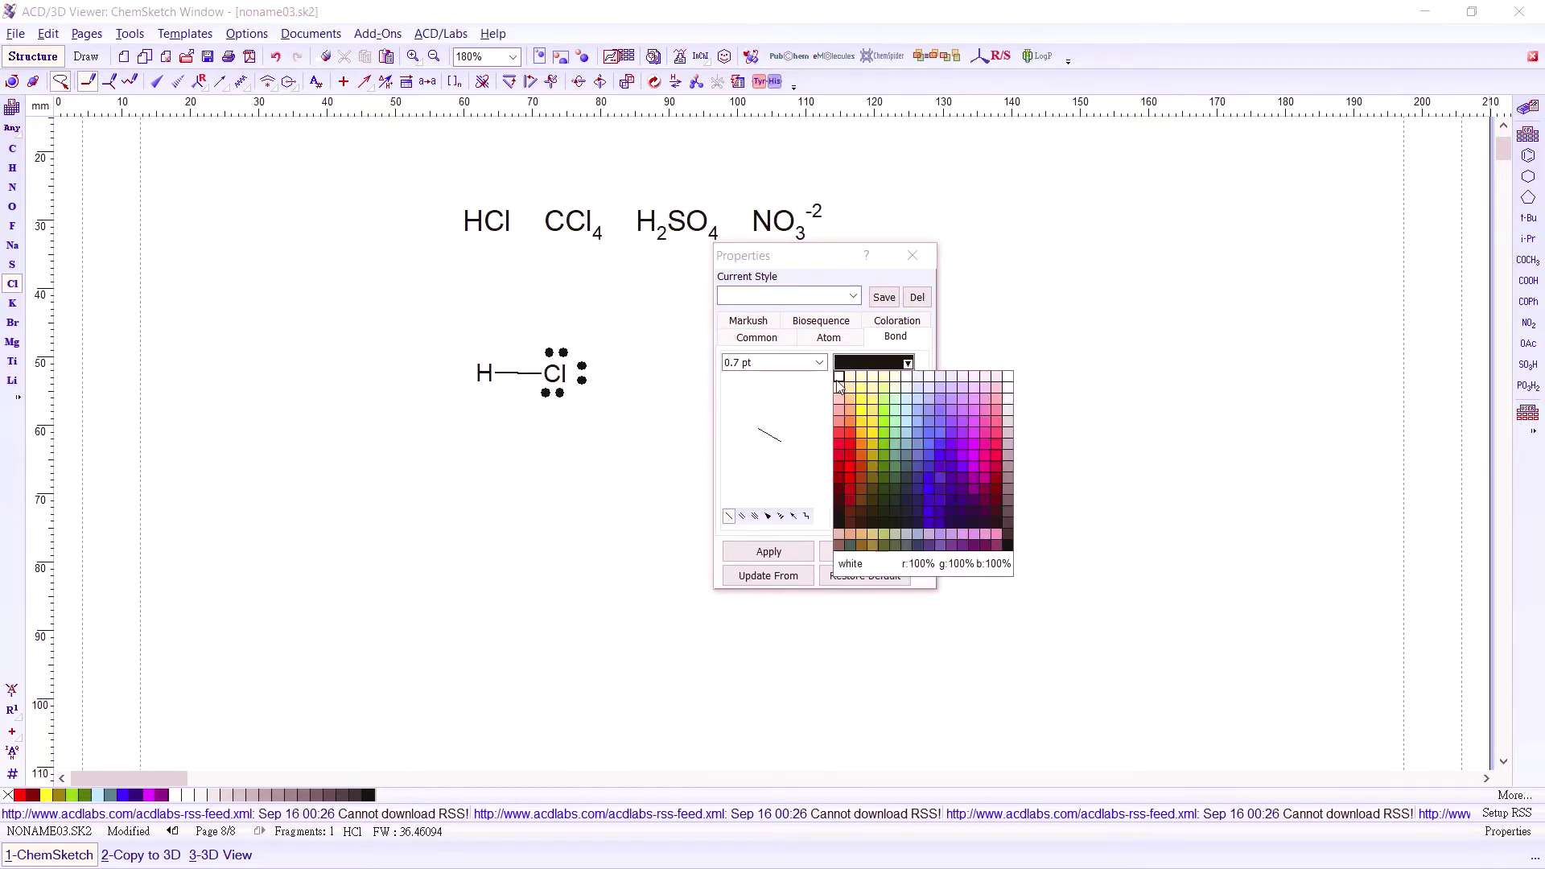
pyautogui.click(840, 377)
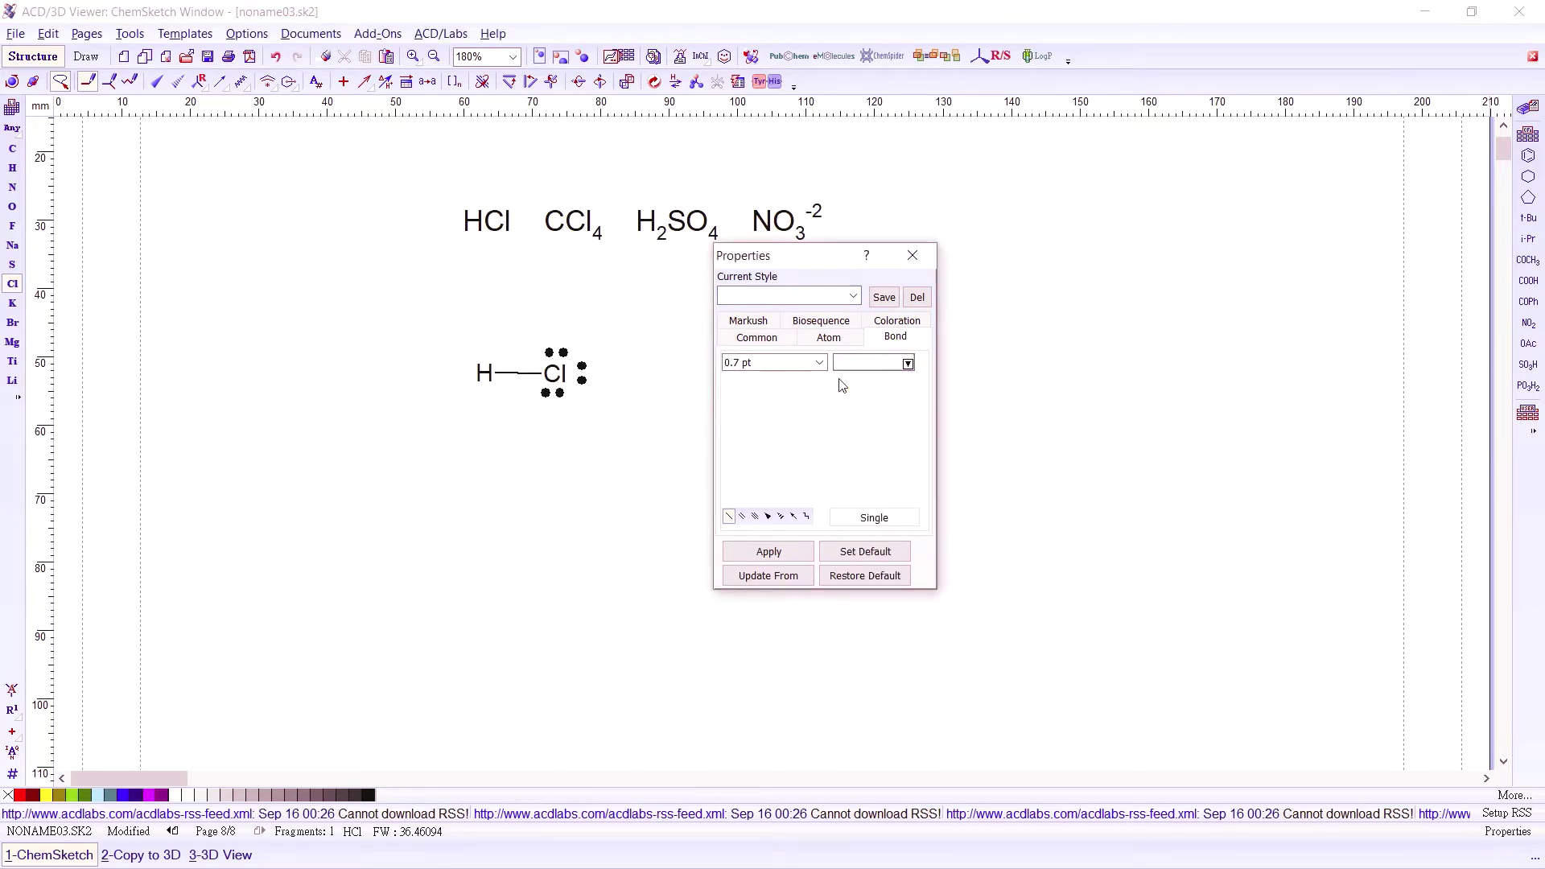
pyautogui.click(769, 552)
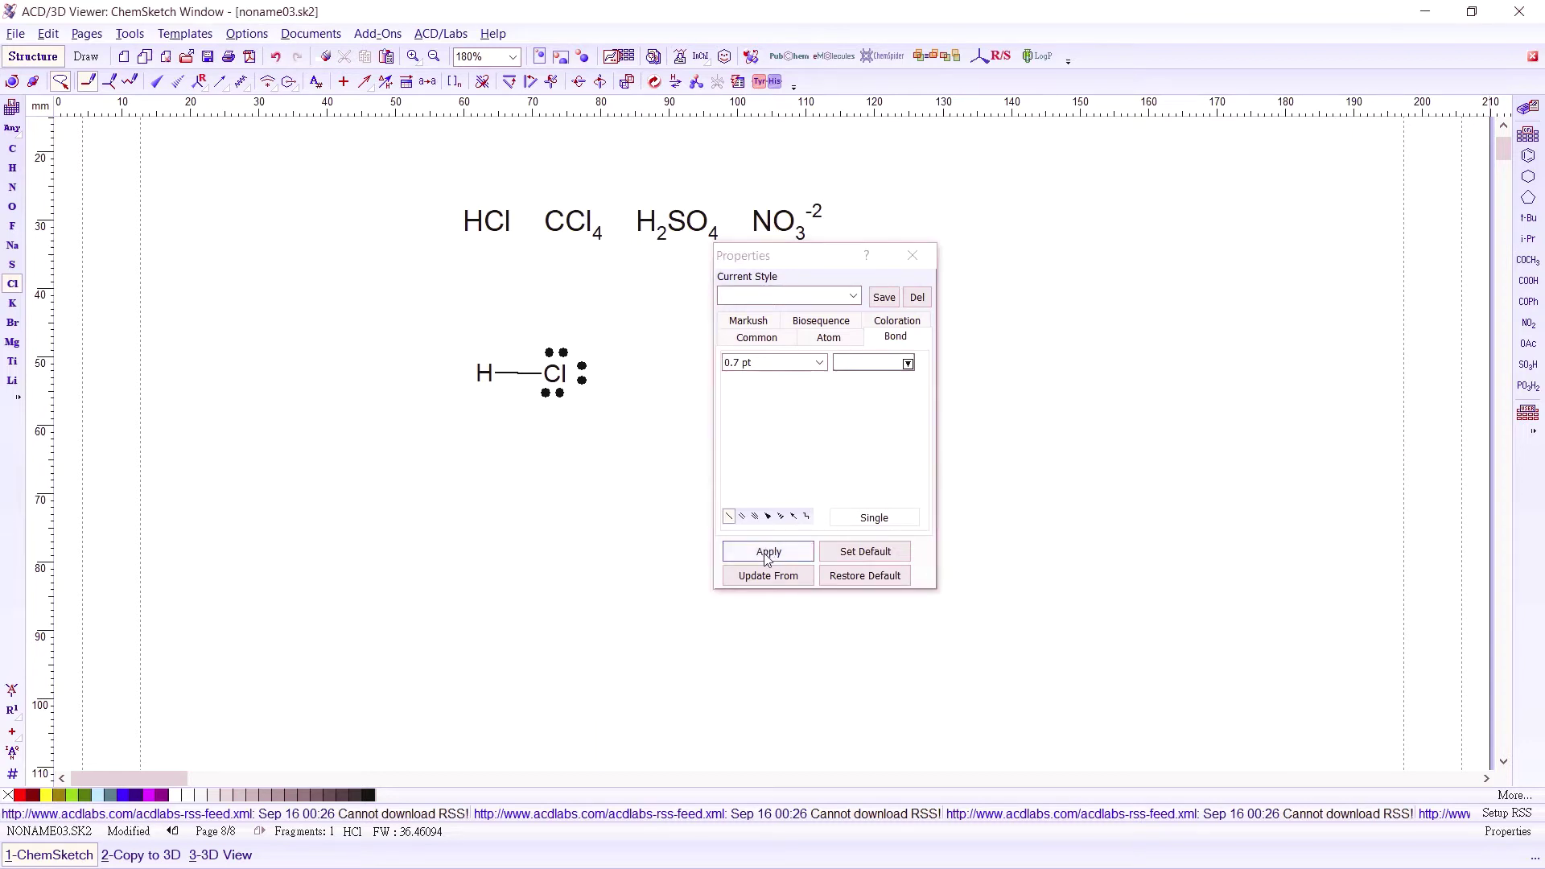
pyautogui.moveTo(462, 338); pyautogui.dragTo(584, 457)
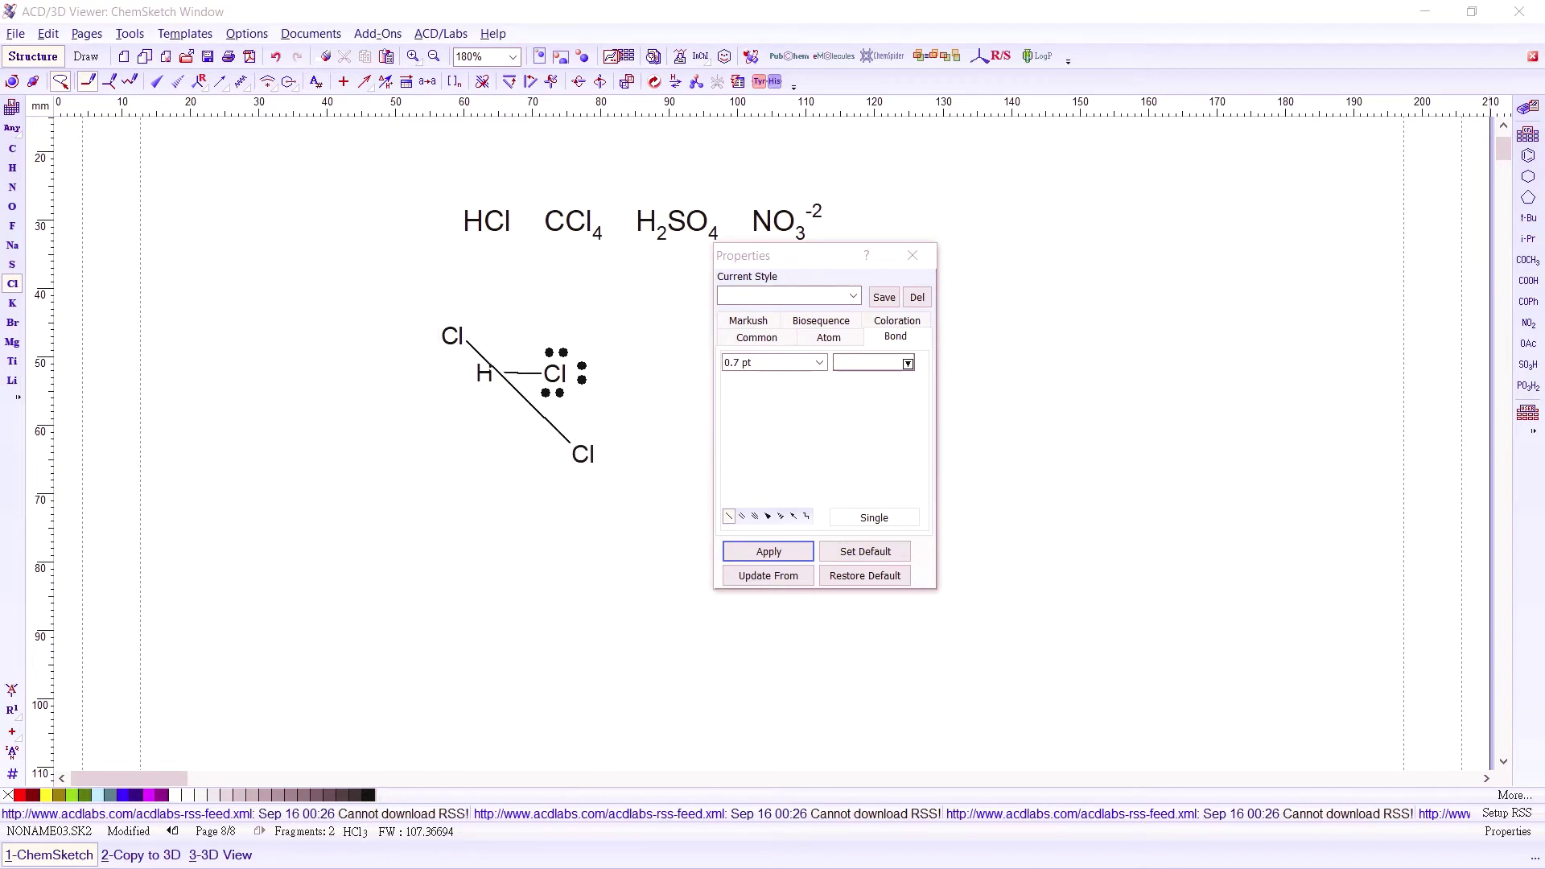
pyautogui.hotkey('ctrl', 'z')
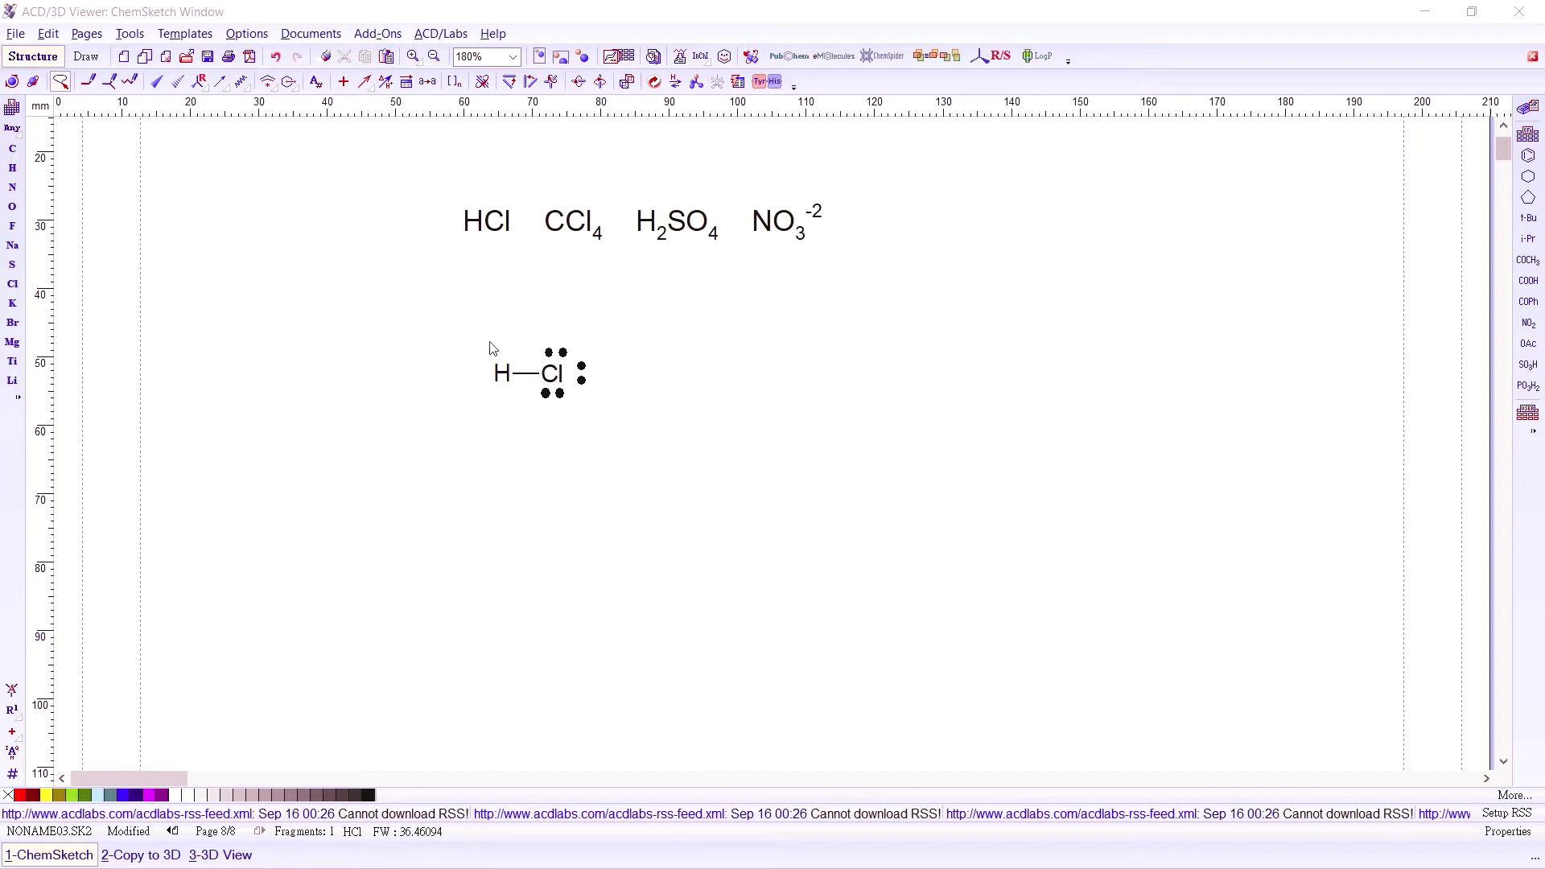
# - Select the whole HCl structure with its dots and apply white as the bond colour in its structure properties
pyautogui.click(139, 37)
pyautogui.click(149, 55)
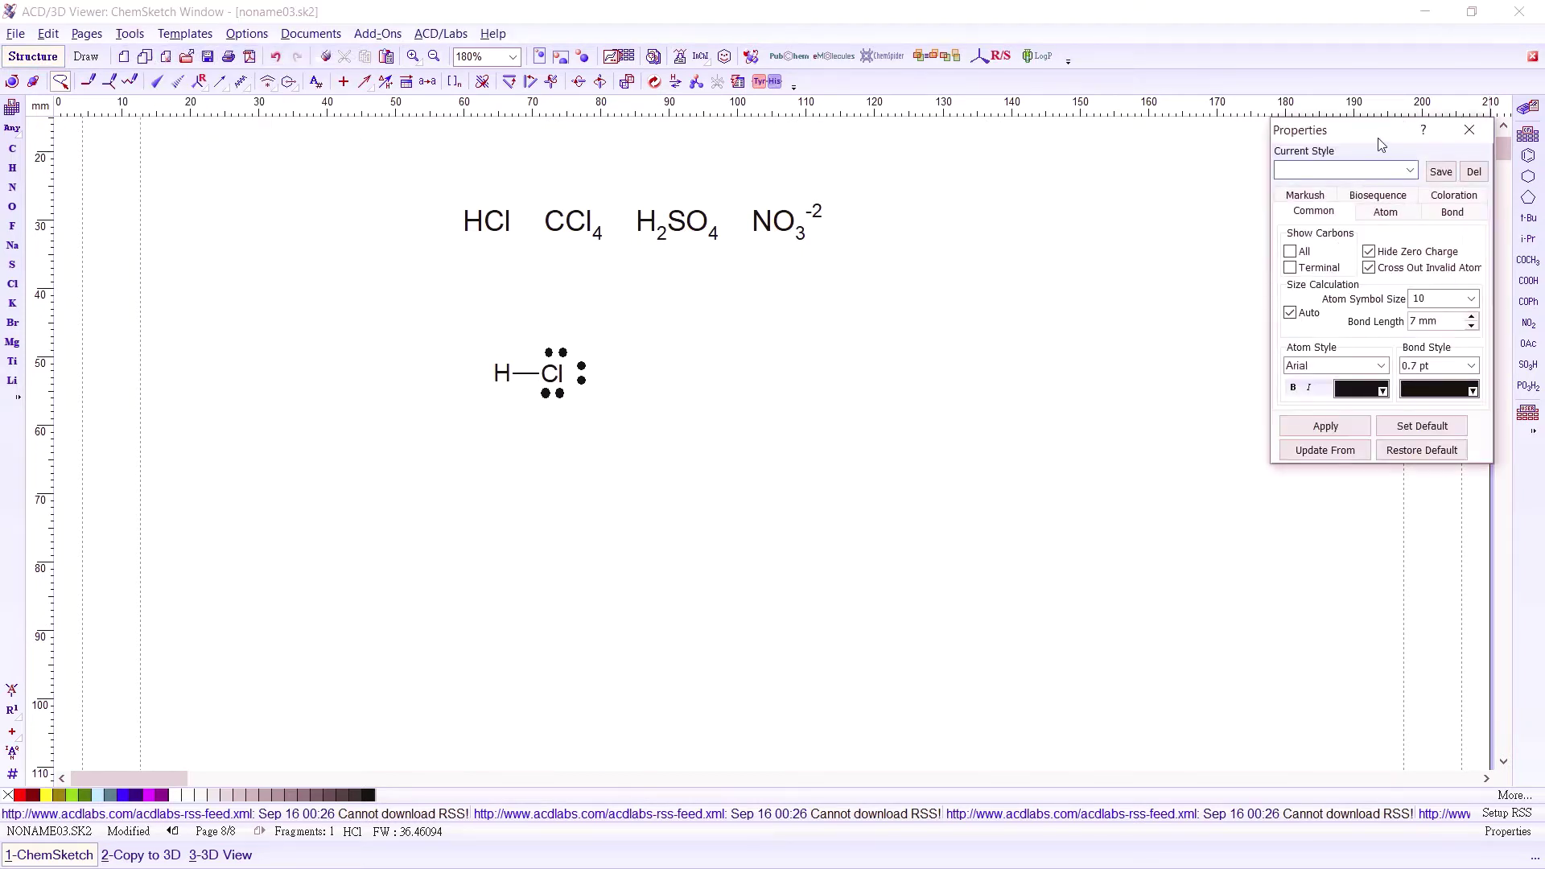
pyautogui.moveTo(1332, 147); pyautogui.dragTo(836, 275)
pyautogui.click(903, 366)
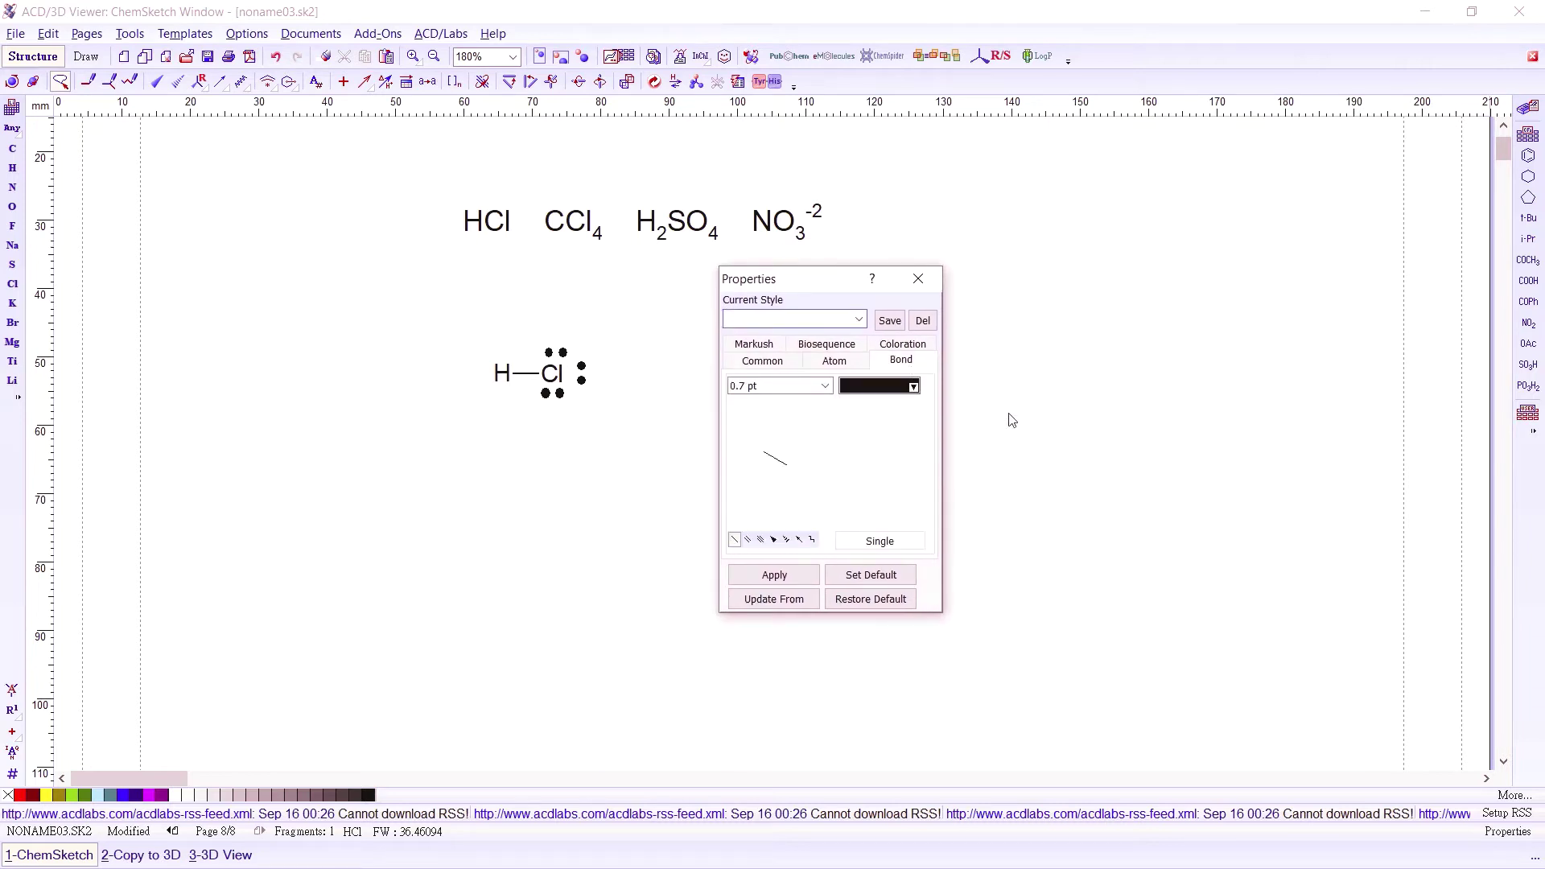
pyautogui.click(62, 82)
pyautogui.moveTo(404, 294); pyautogui.dragTo(650, 517)
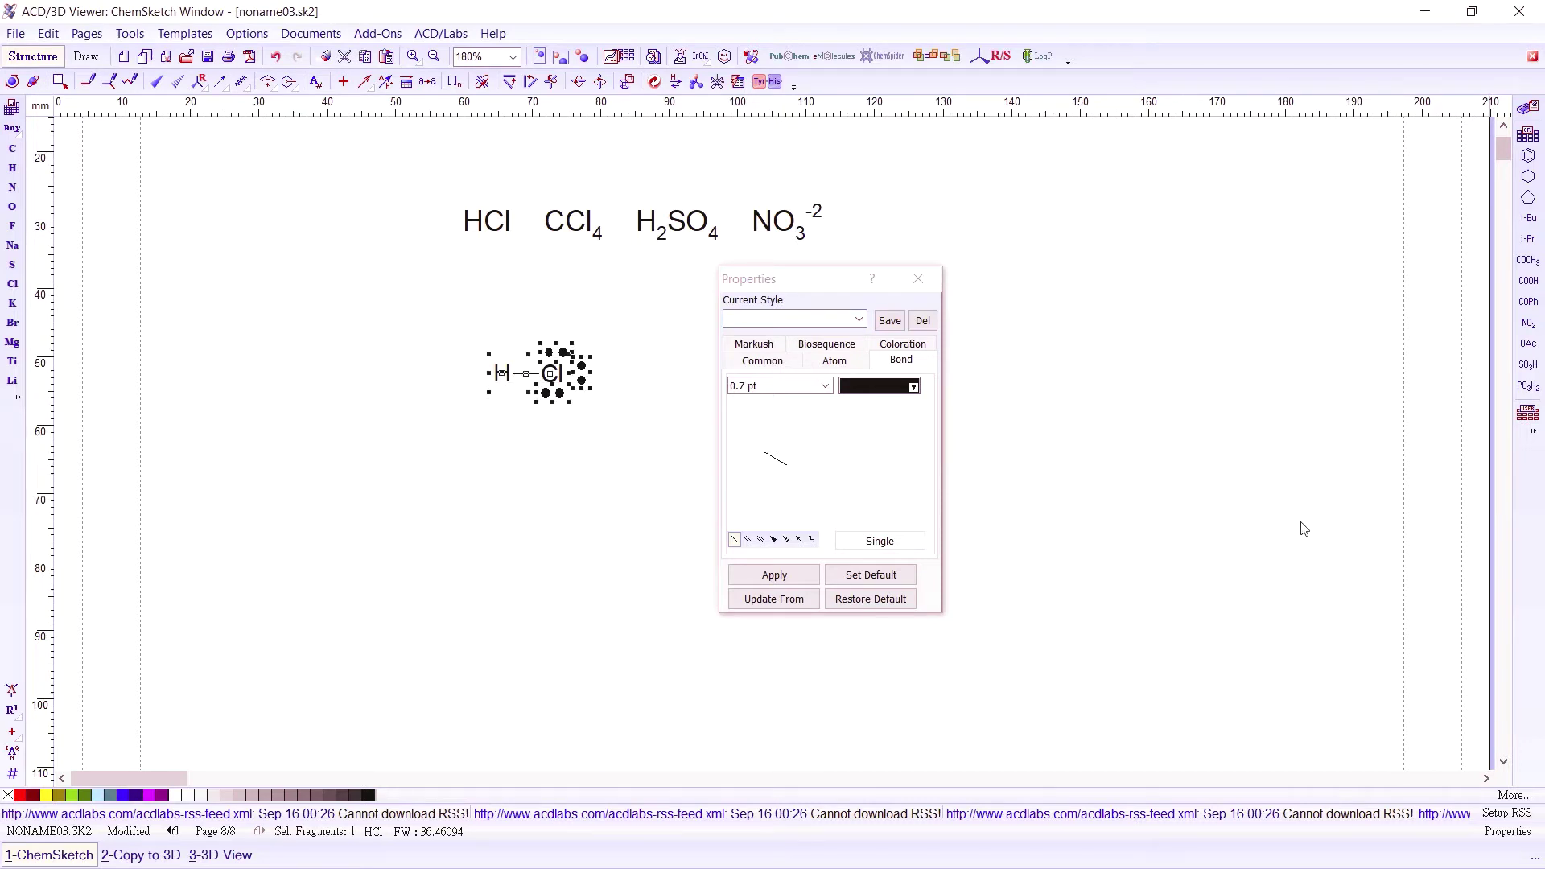
pyautogui.click(915, 393)
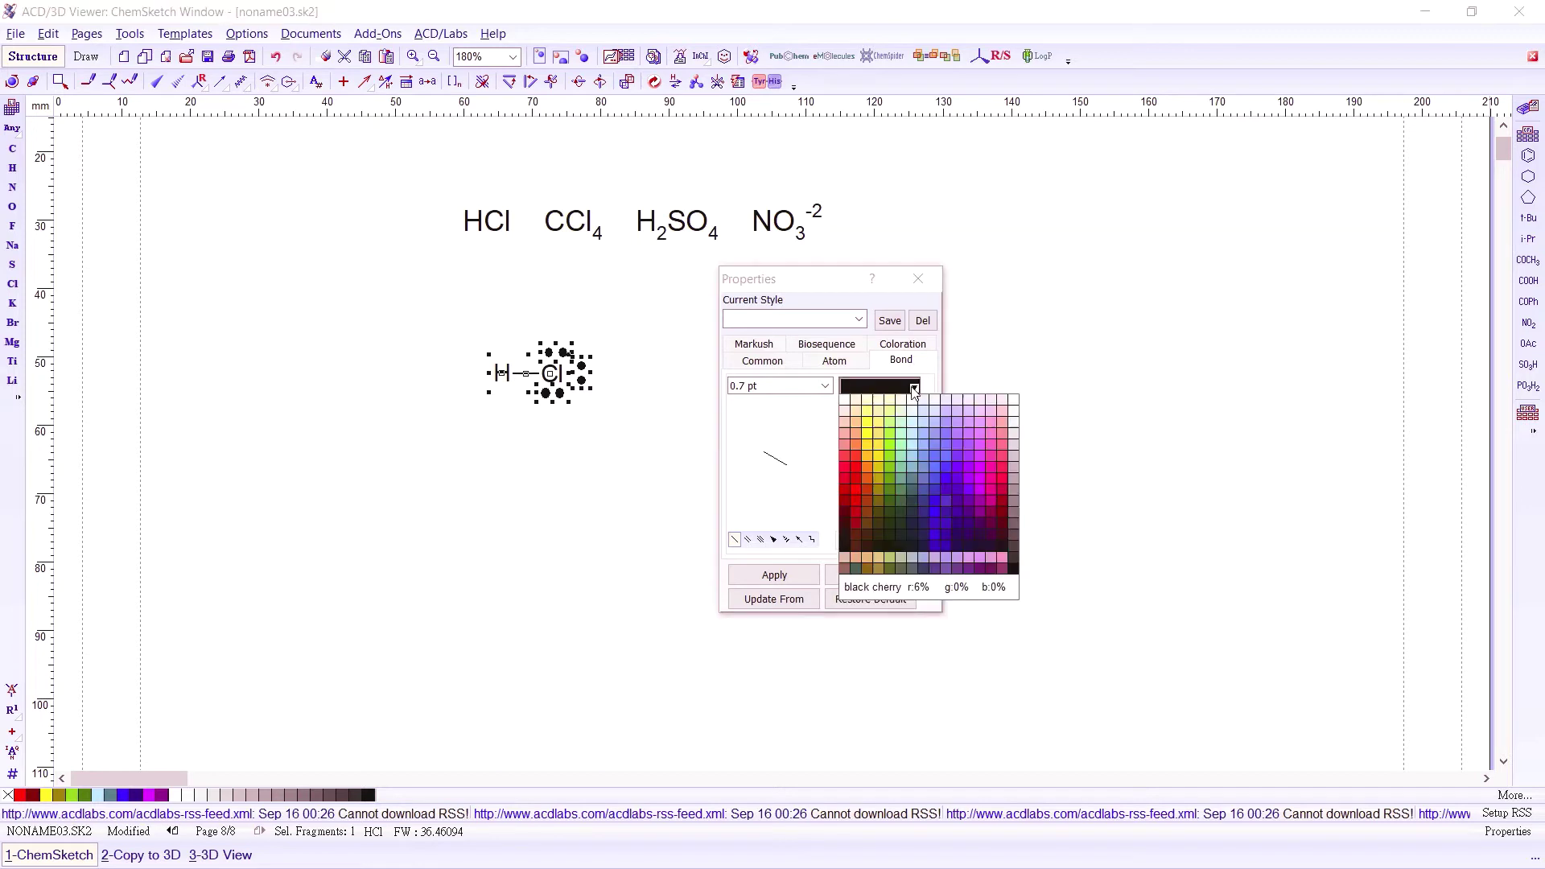
pyautogui.click(846, 404)
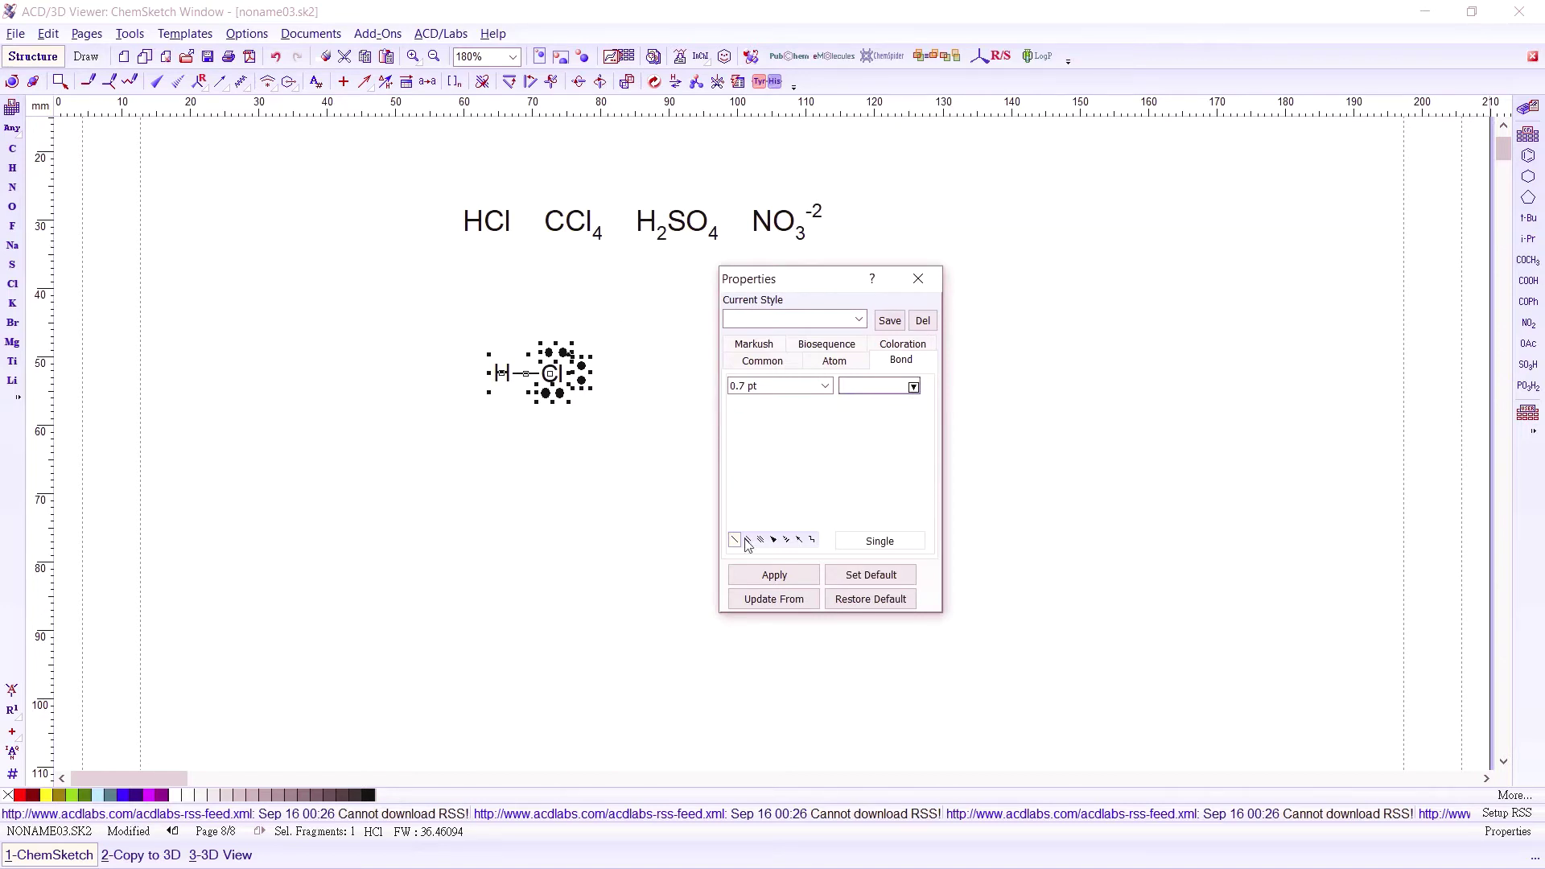
pyautogui.click(762, 579)
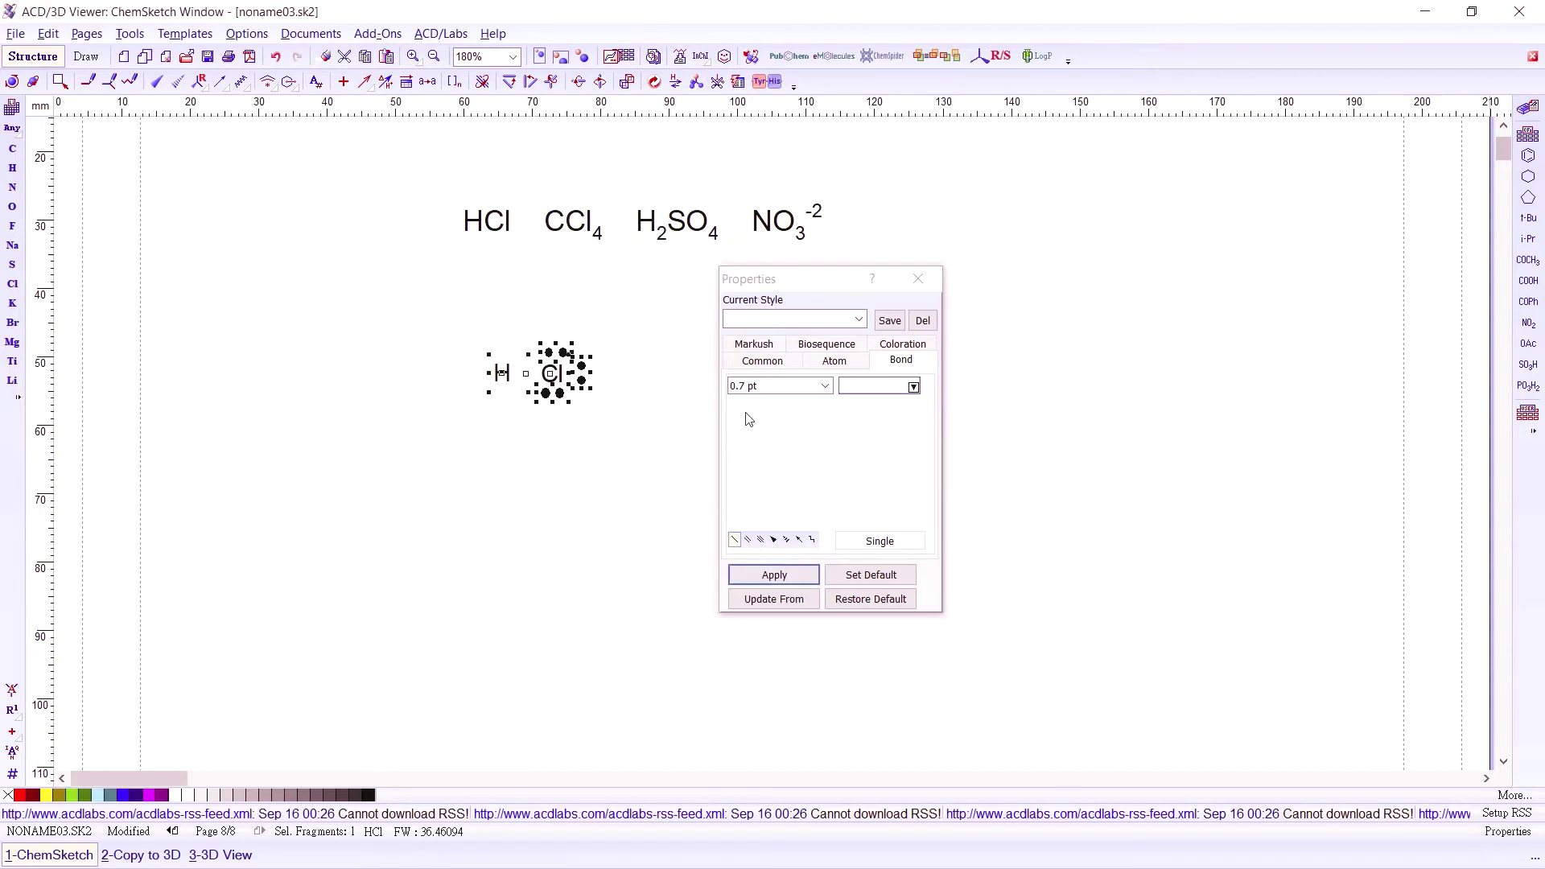
pyautogui.moveTo(834, 281); pyautogui.dragTo(1044, 260)
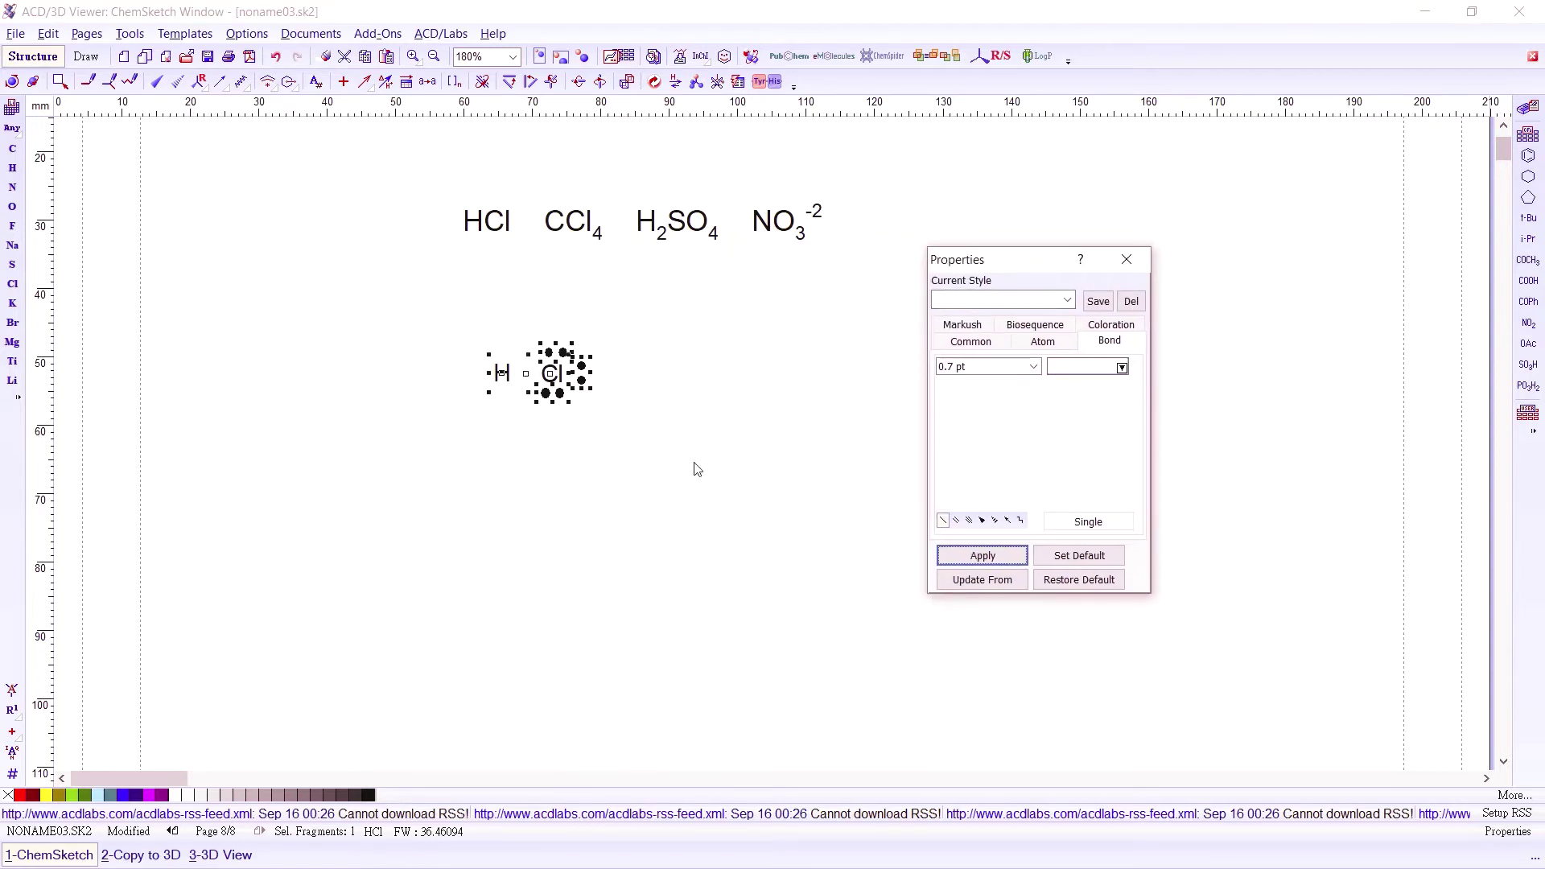
pyautogui.press('Escape')
pyautogui.click(683, 474)
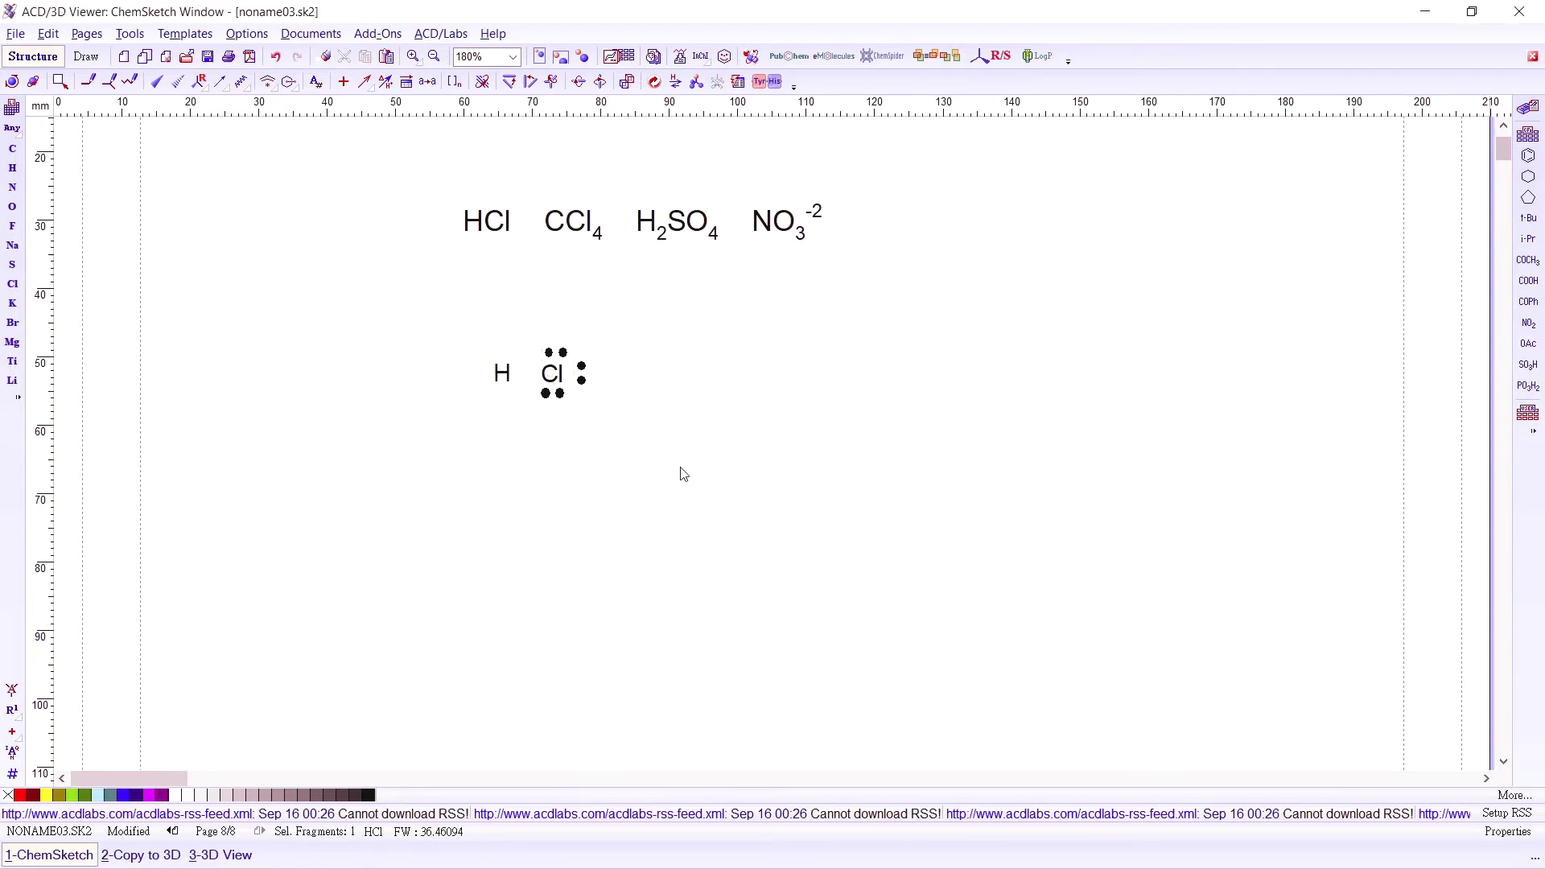
# - Try a copy of the lower two-dot pair between H and Cl, and delete it
pyautogui.click(556, 396)
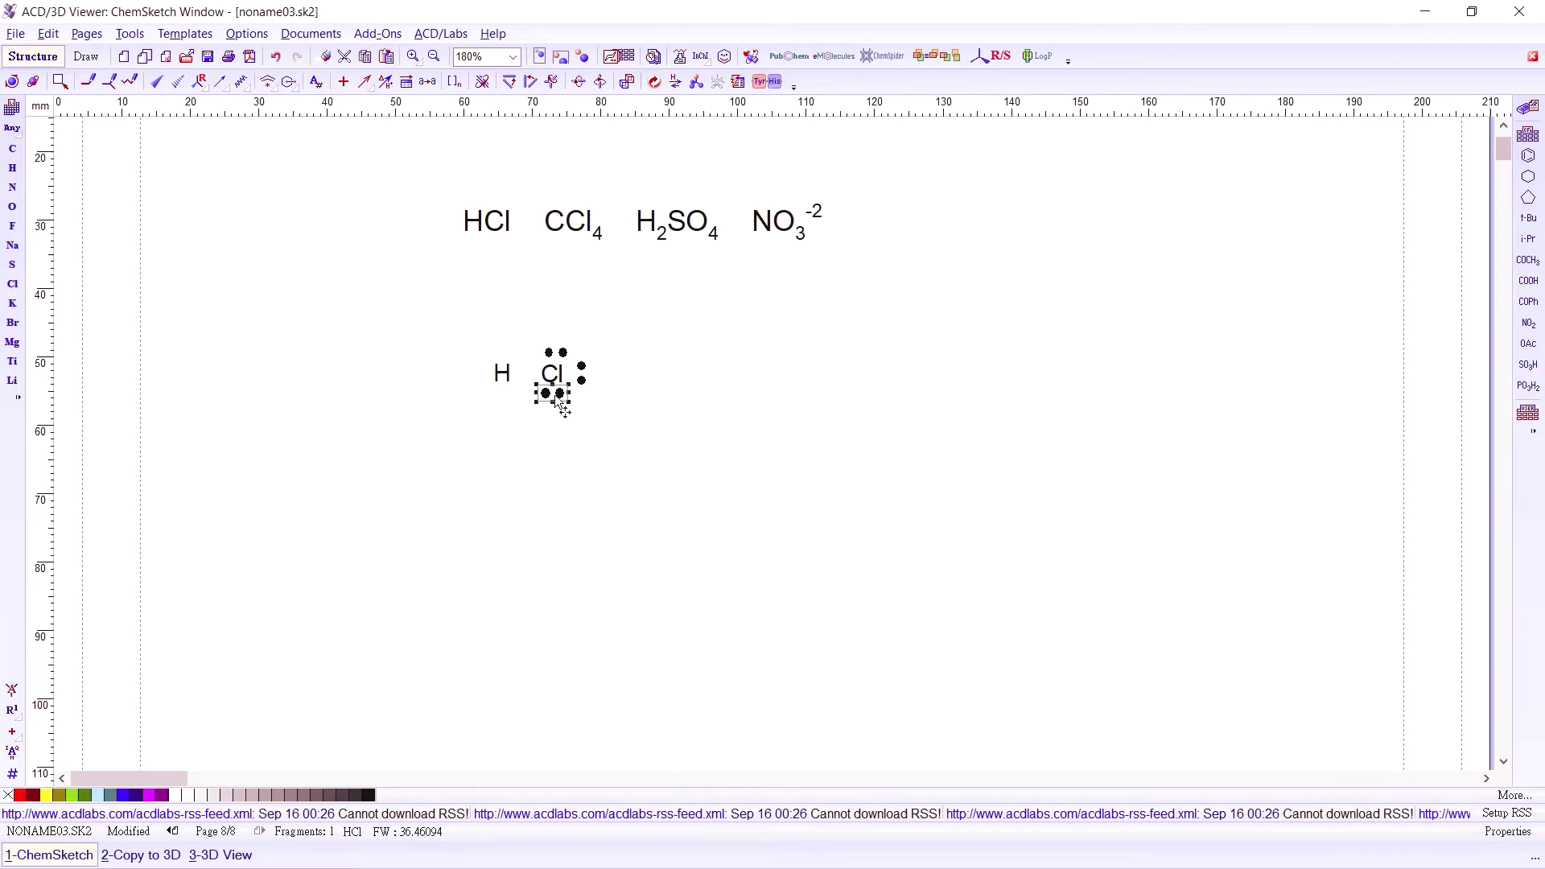
pyautogui.click(567, 452)
pyautogui.press('F6')
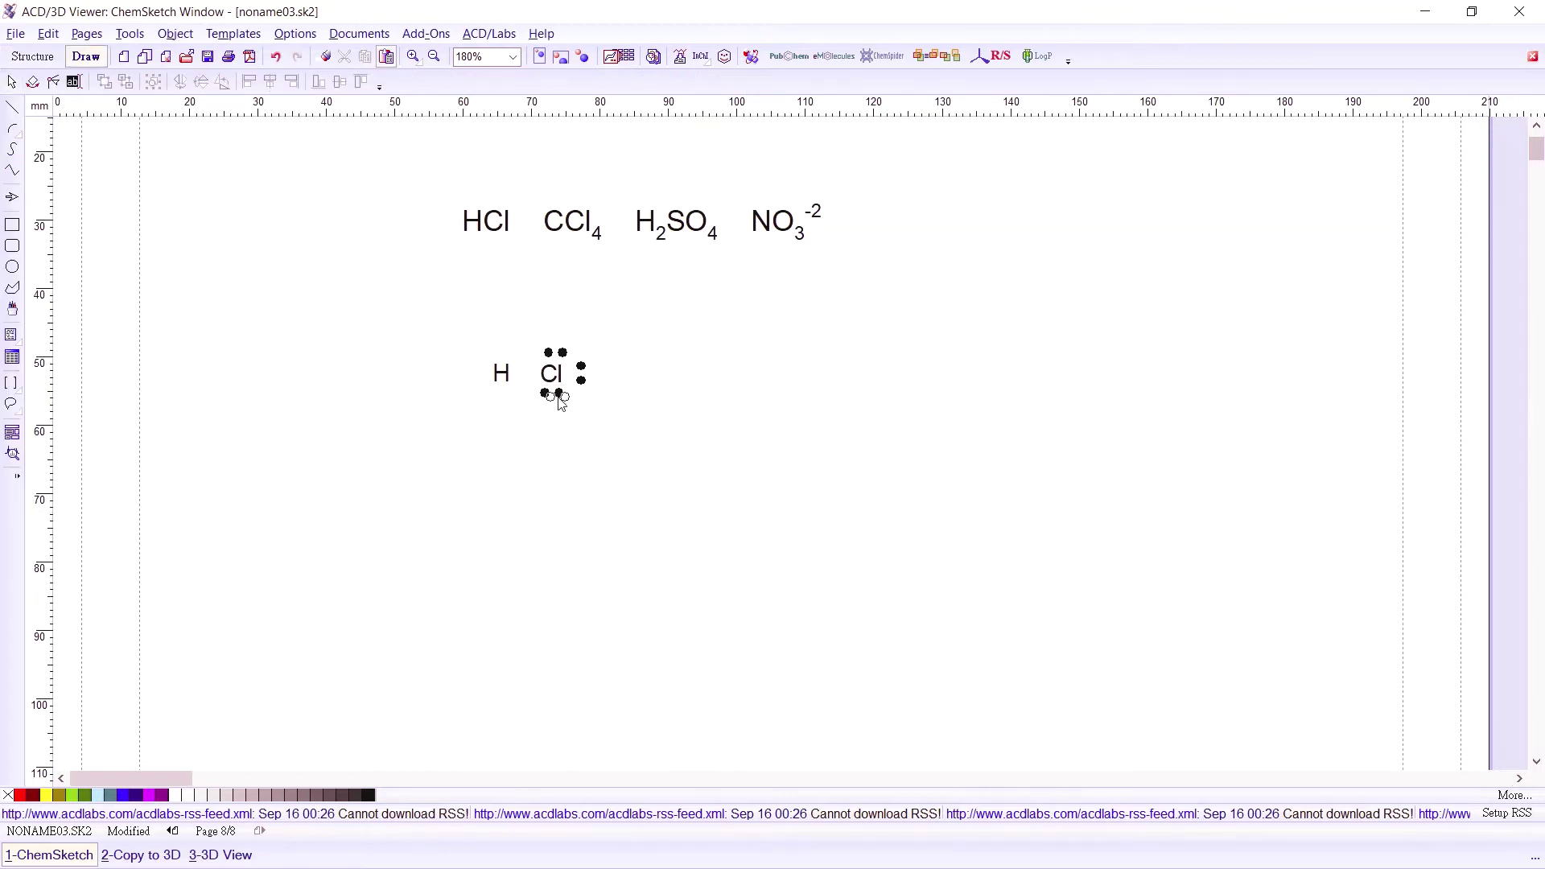
pyautogui.click(529, 380)
pyautogui.click(532, 382)
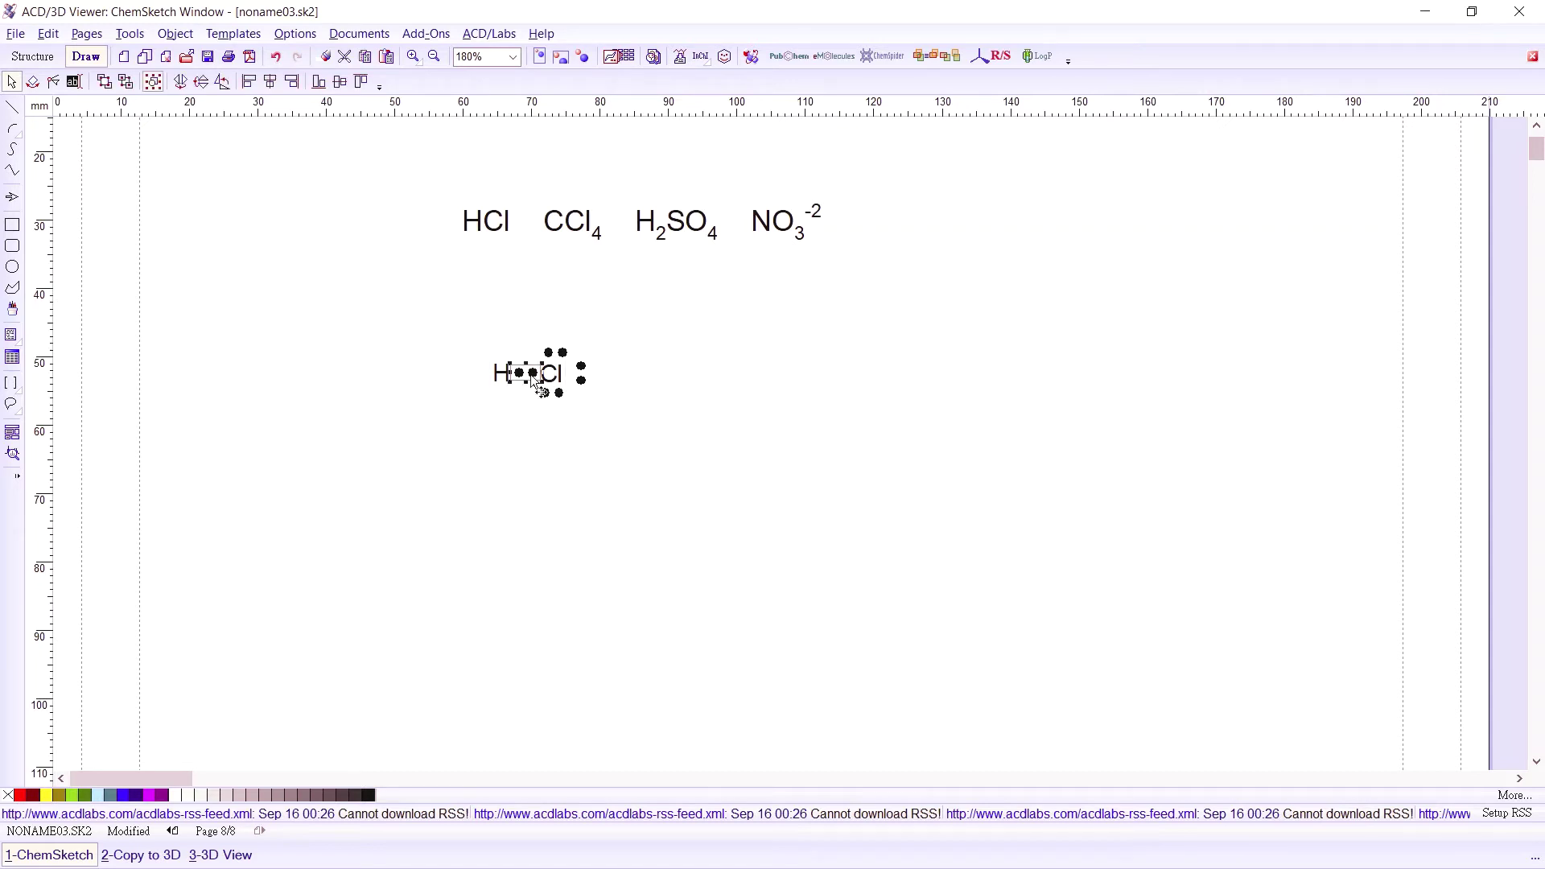
pyautogui.press('Delete')
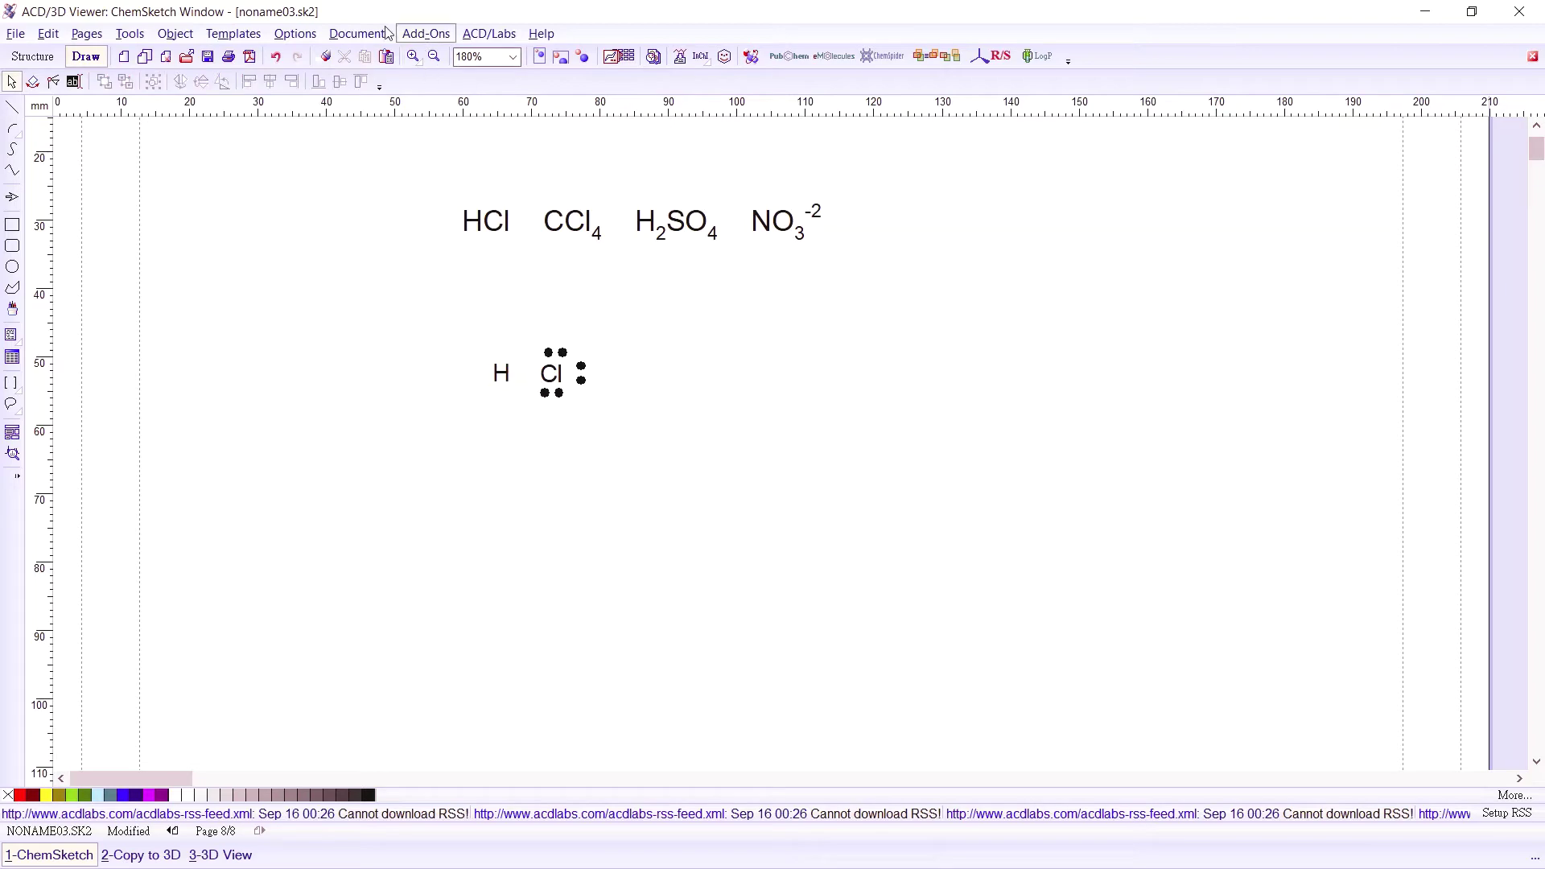
# - Place the dot-and-cross pair from the Lewis Structures templates between H and Cl, rotated so the cross is beside the H
pyautogui.click(629, 60)
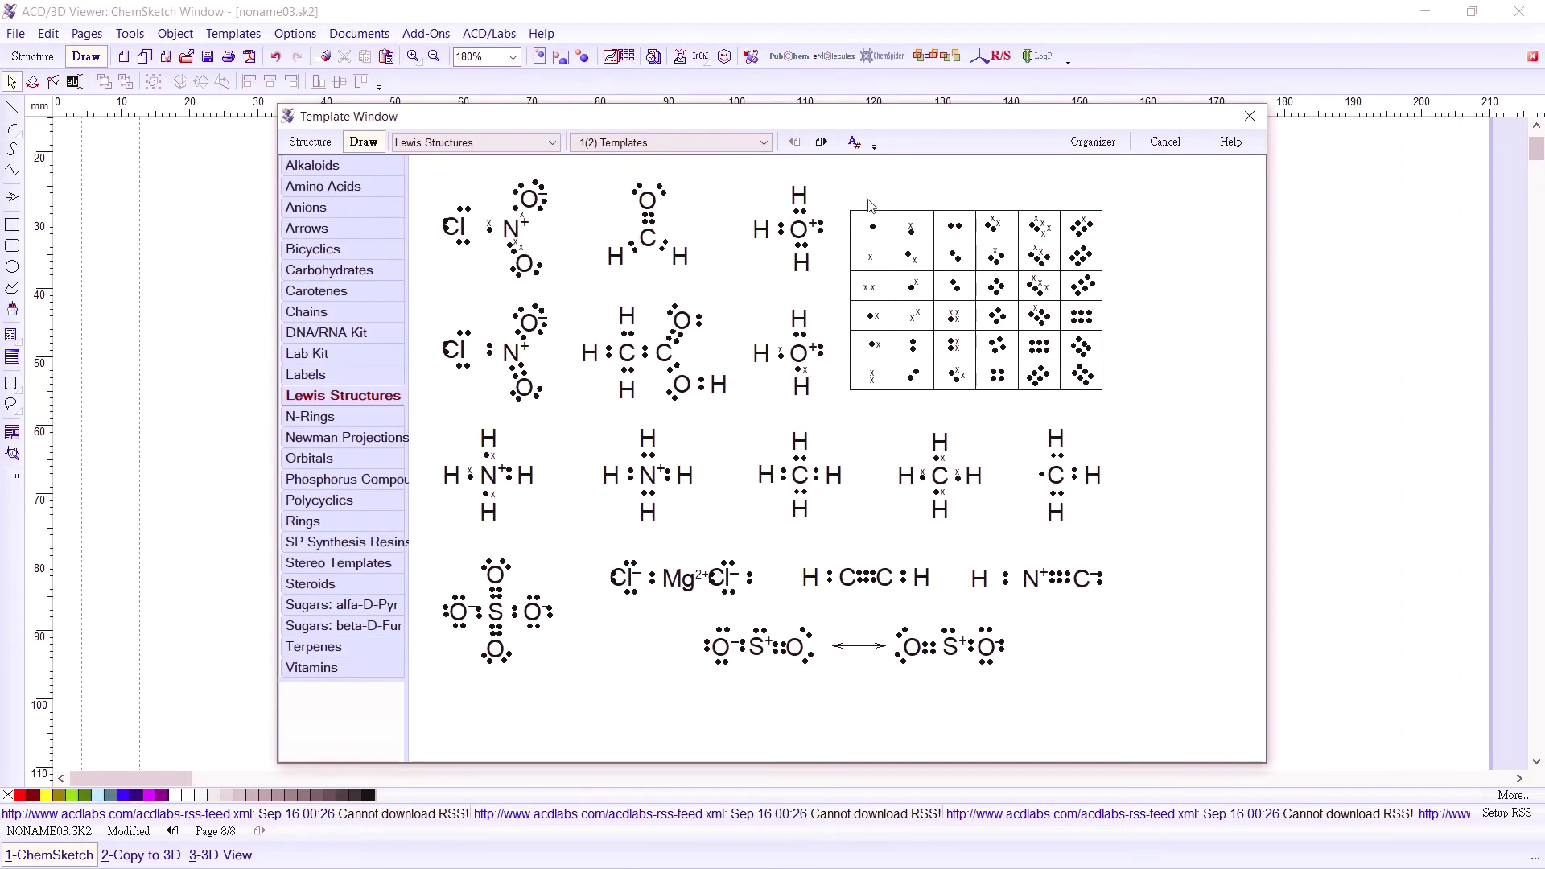
pyautogui.click(877, 325)
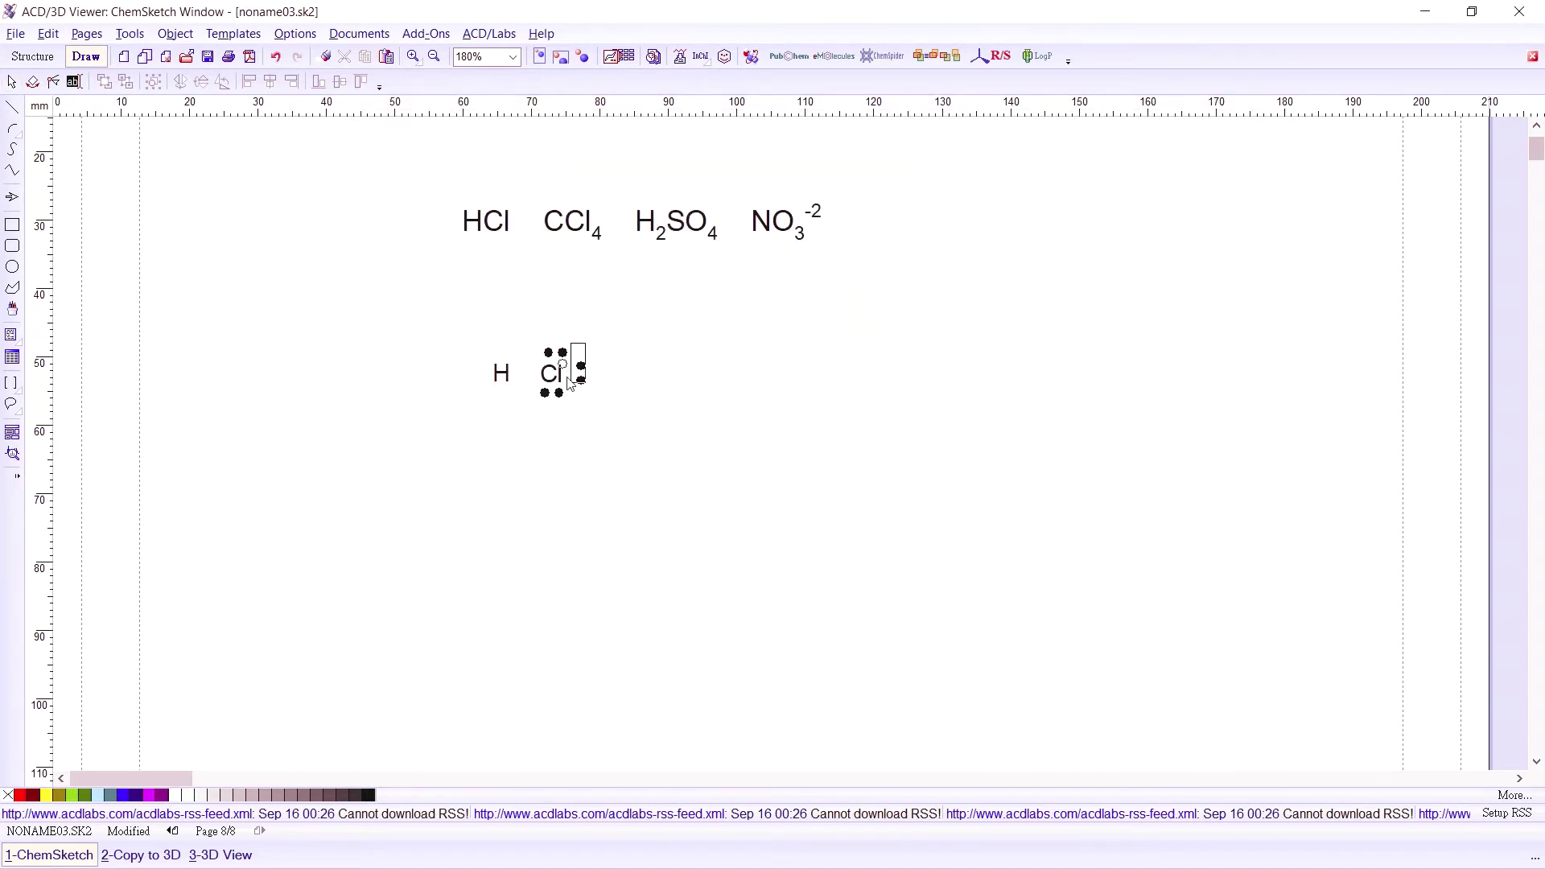
pyautogui.click(531, 394)
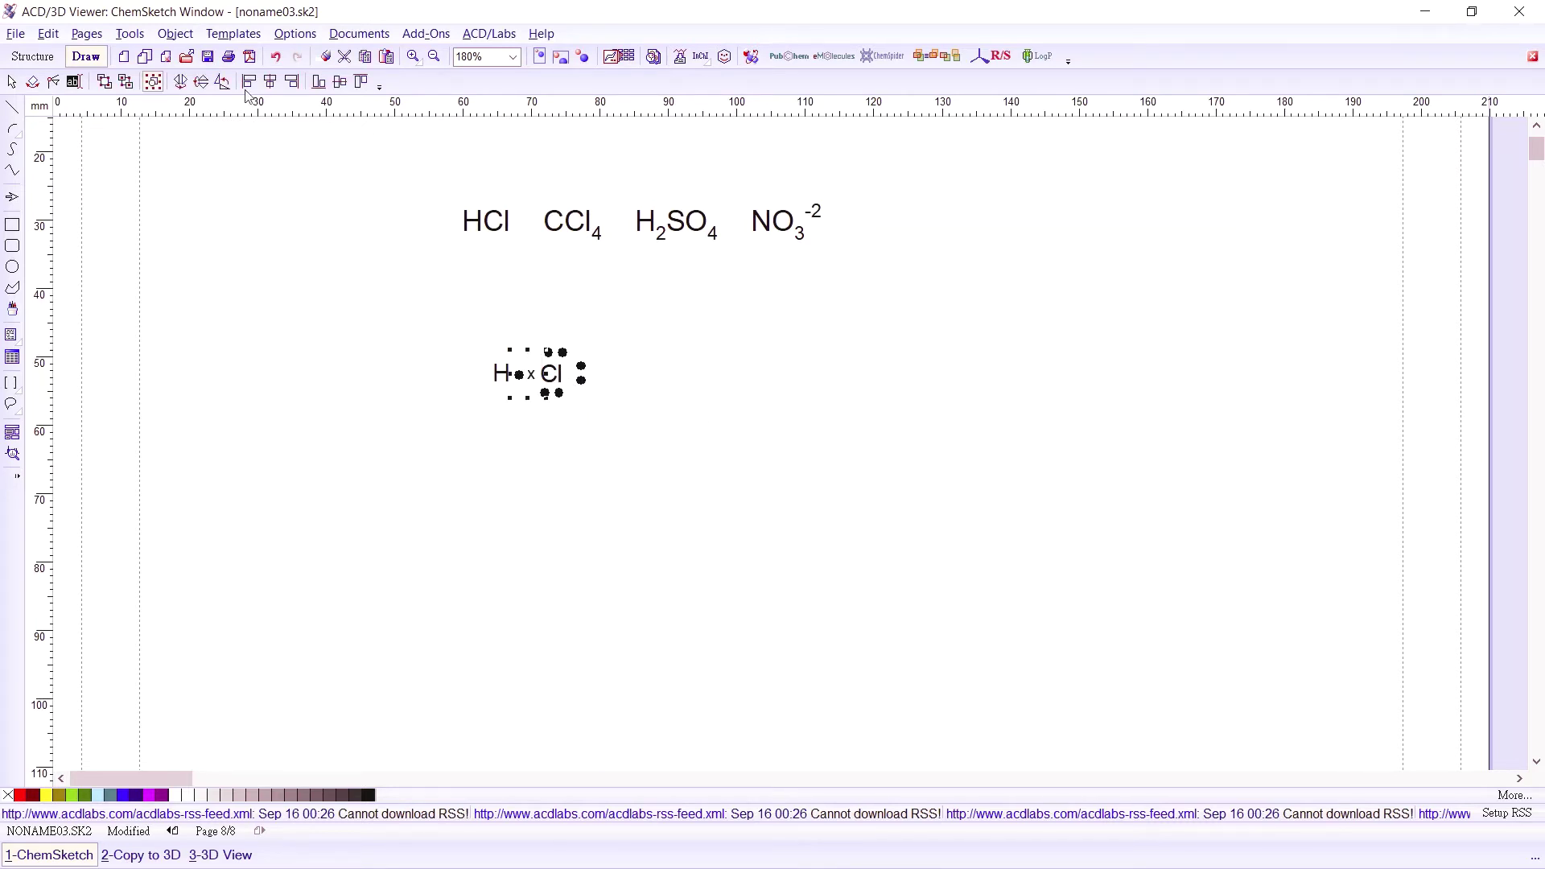
pyautogui.click(222, 82)
pyautogui.click(224, 87)
pyautogui.moveTo(650, 400); pyautogui.dragTo(523, 378)
pyautogui.click(688, 452)
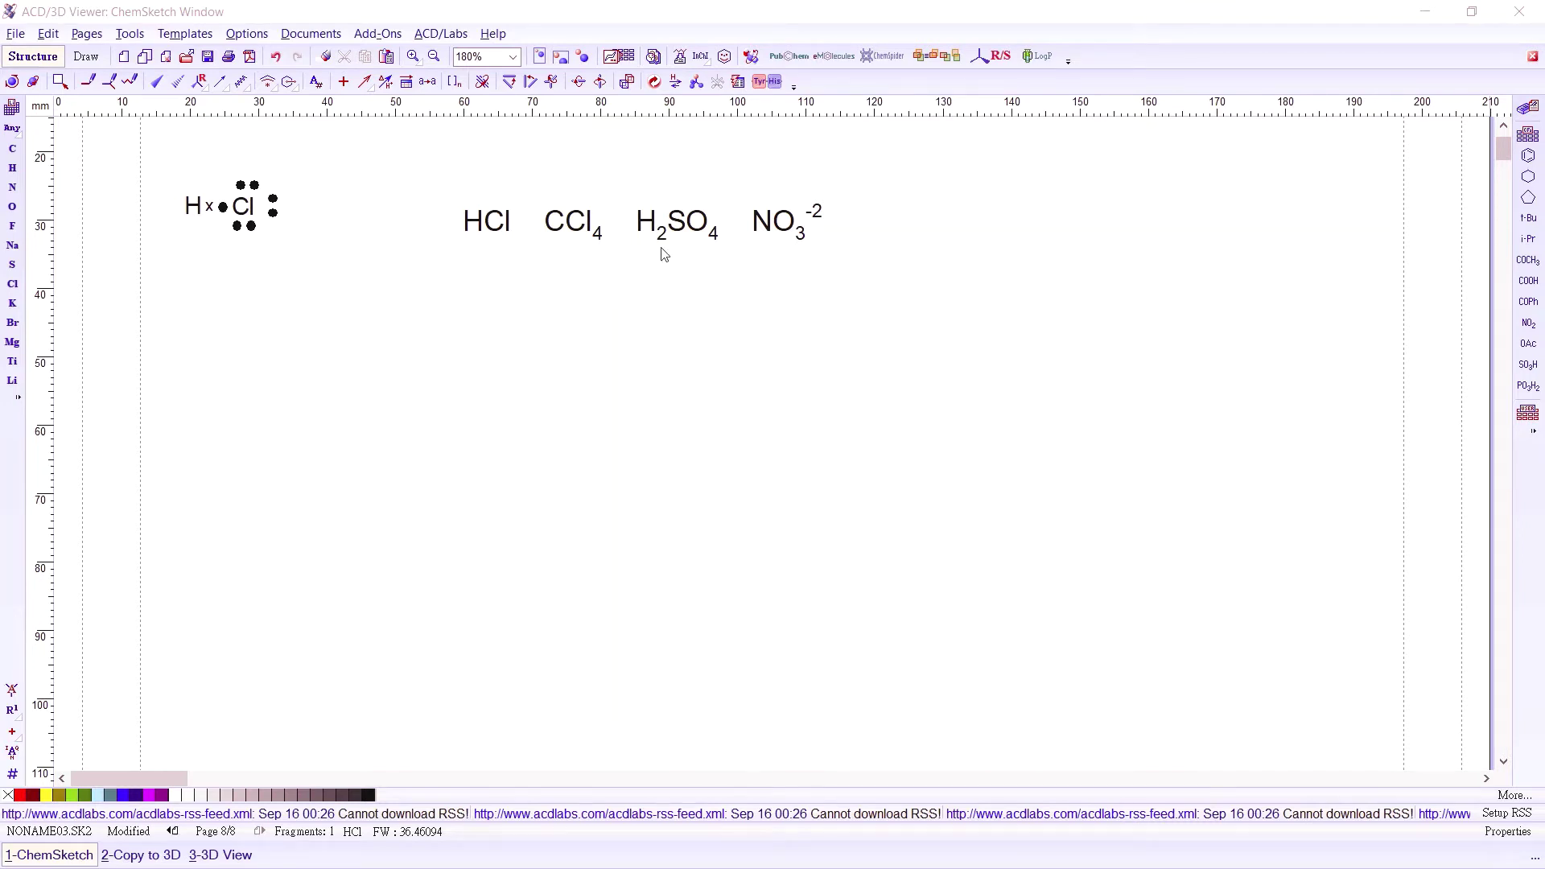
pyautogui.click(13, 264)
pyautogui.click(643, 458)
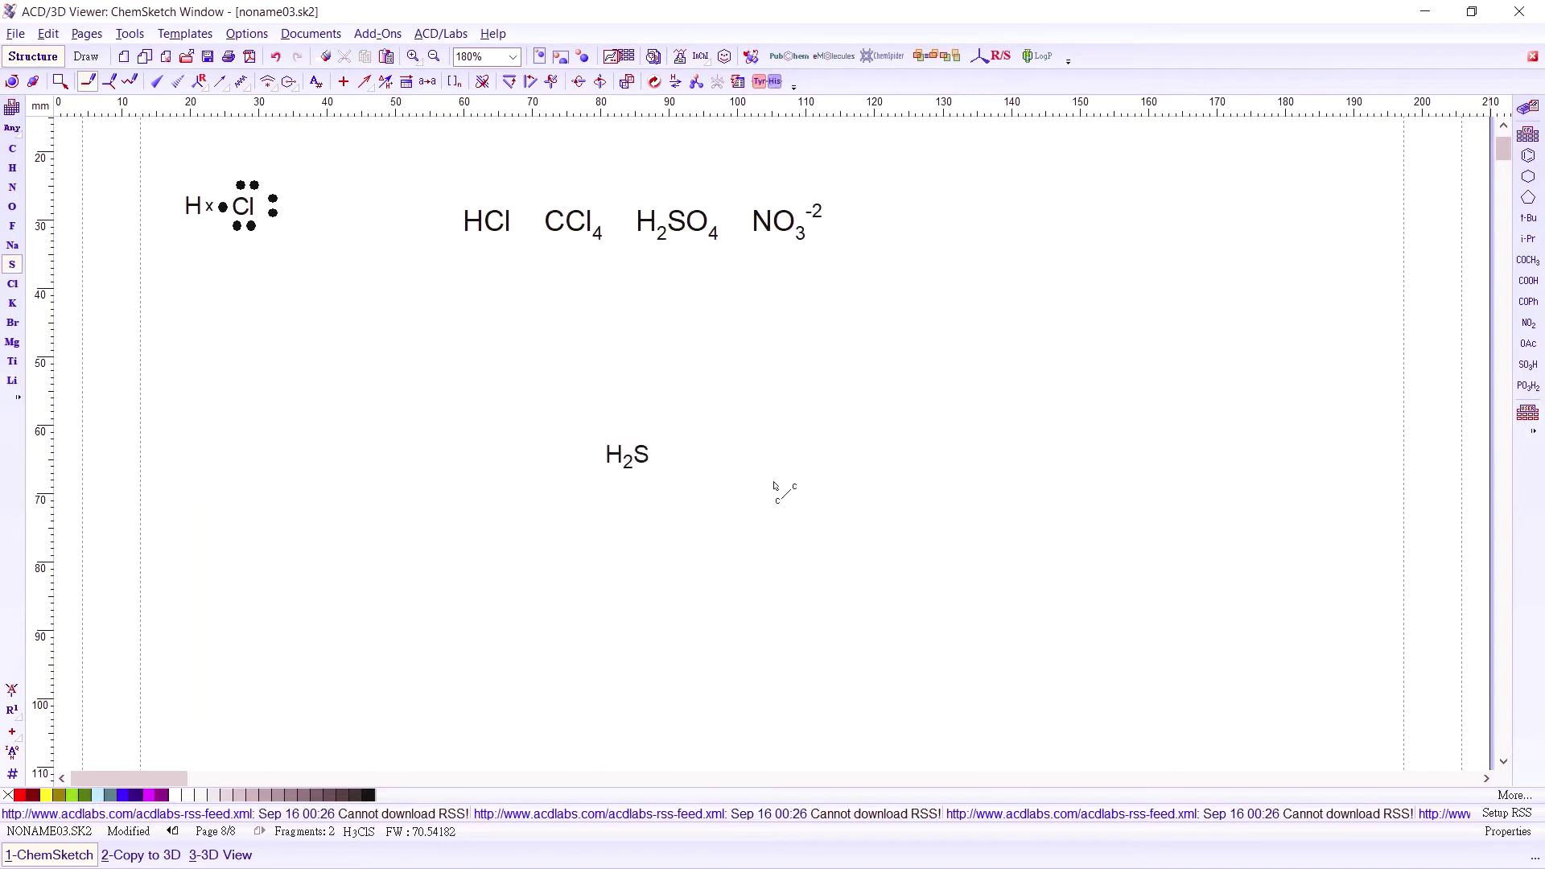
pyautogui.click(12, 168)
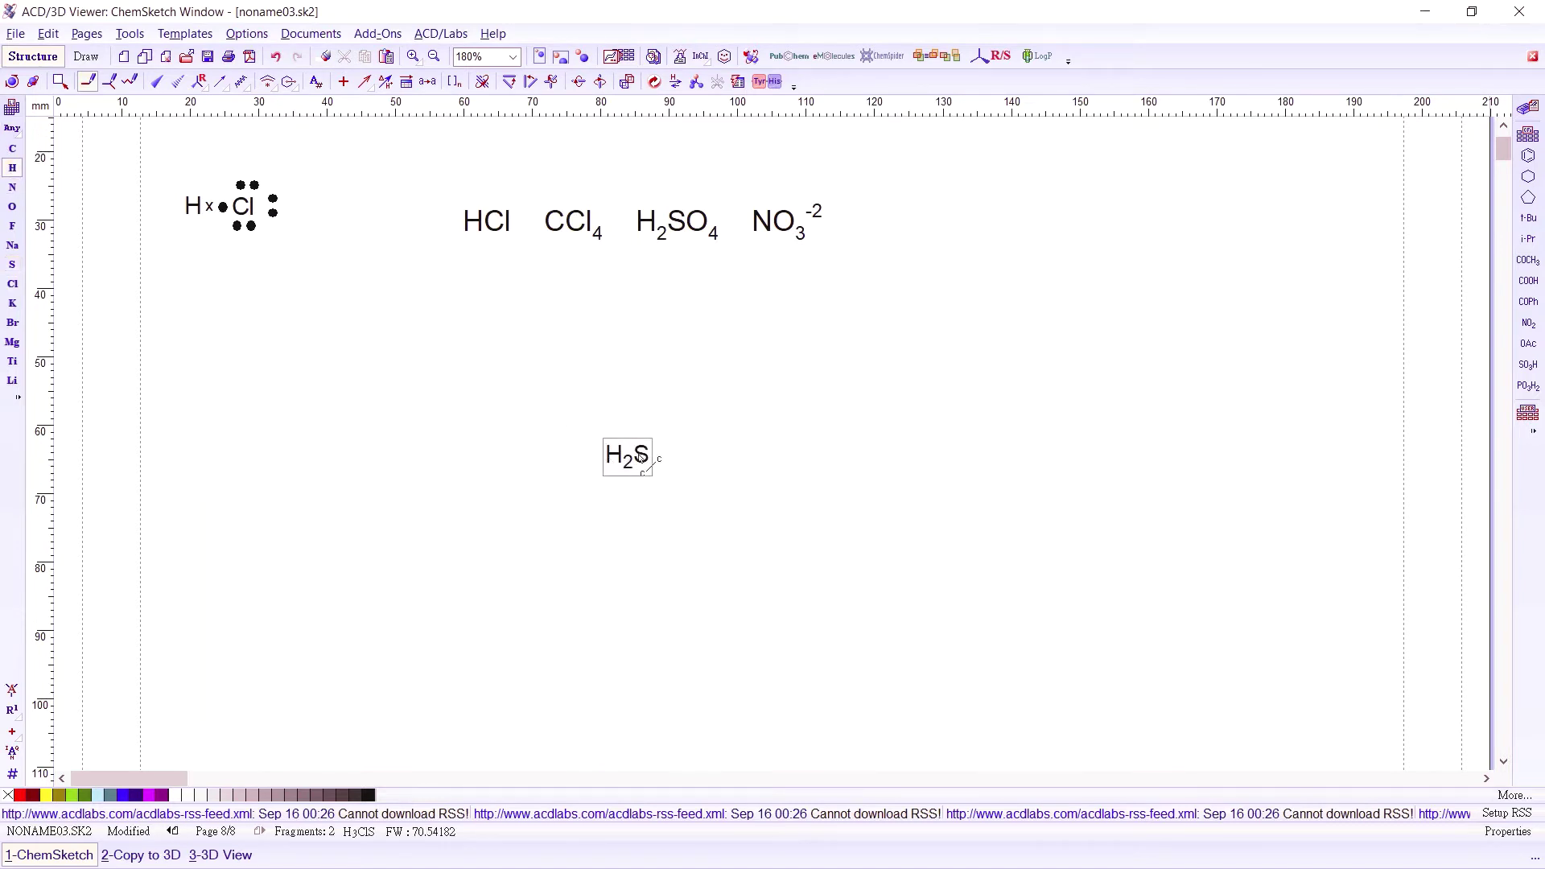
pyautogui.moveTo(640, 456); pyautogui.dragTo(560, 460)
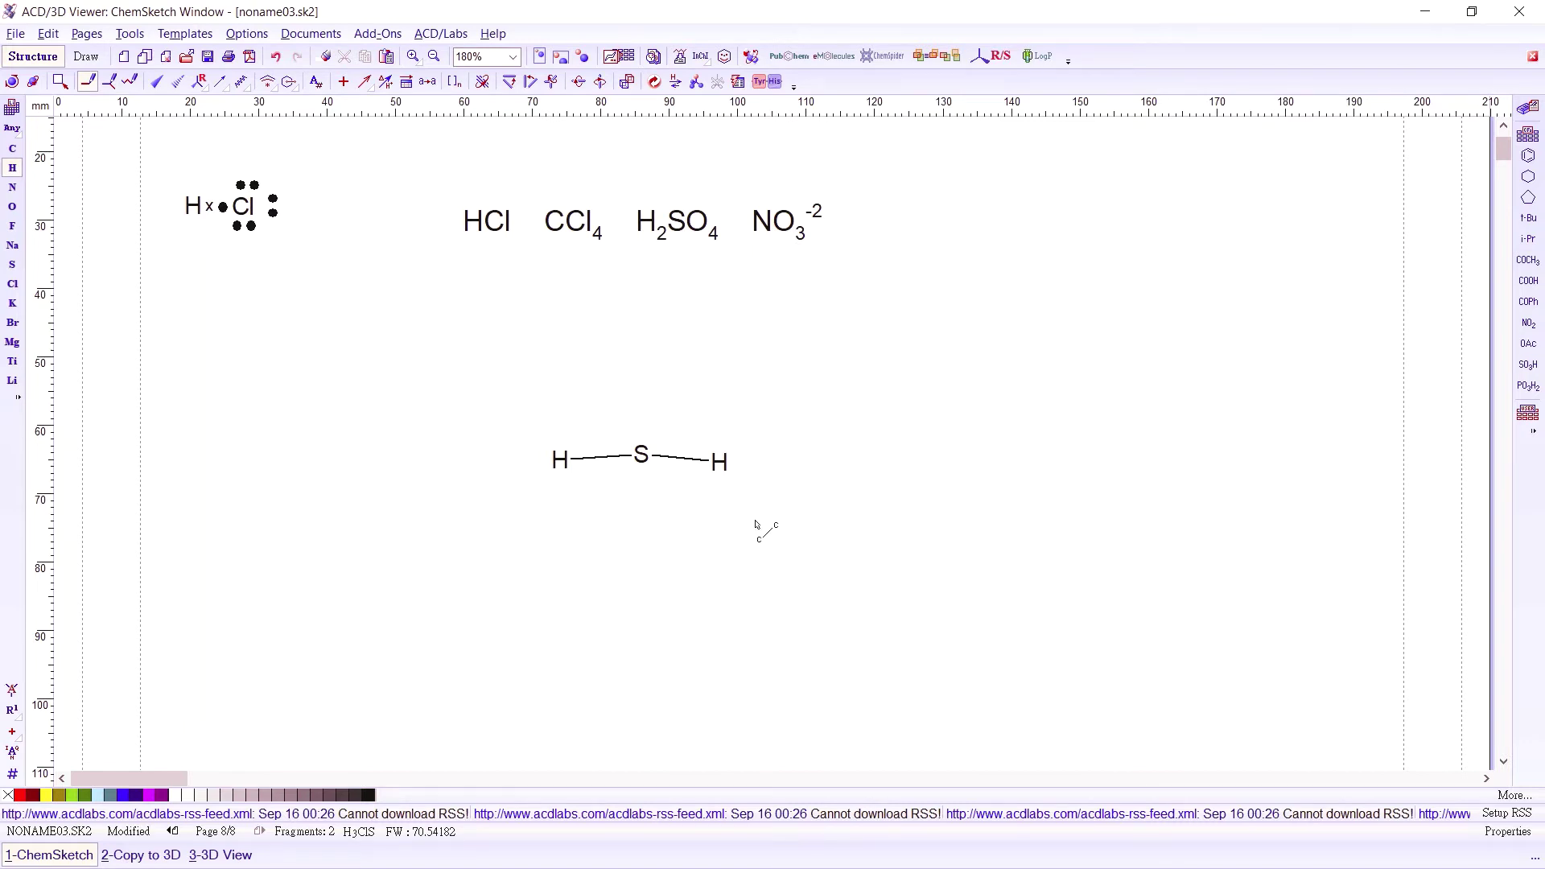
pyautogui.click(13, 207)
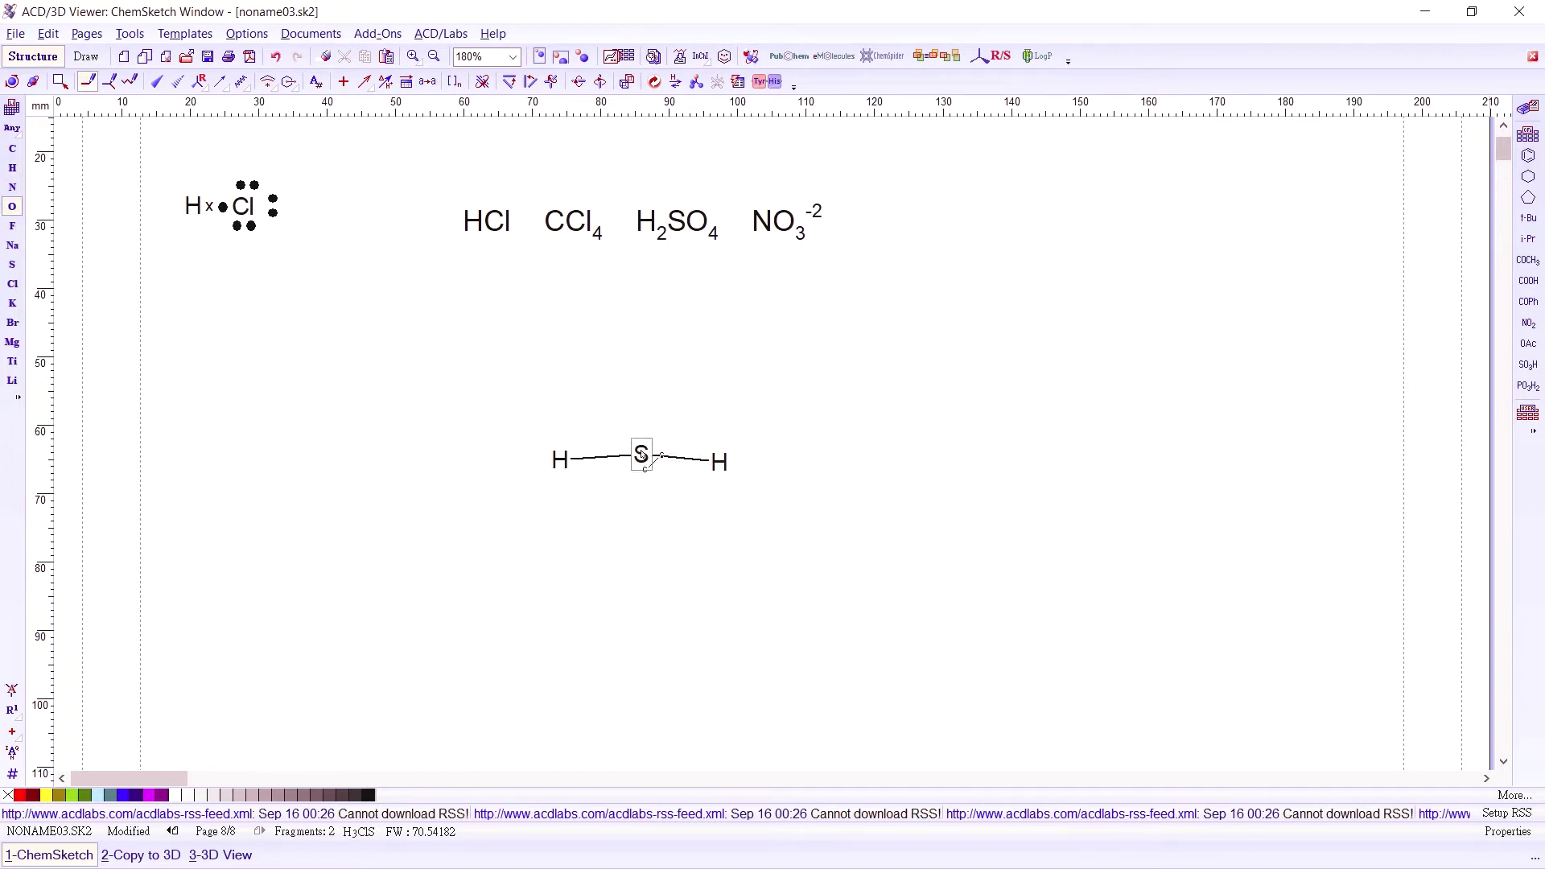
pyautogui.moveTo(643, 455); pyautogui.dragTo(662, 402)
pyautogui.moveTo(644, 458); pyautogui.dragTo(641, 520)
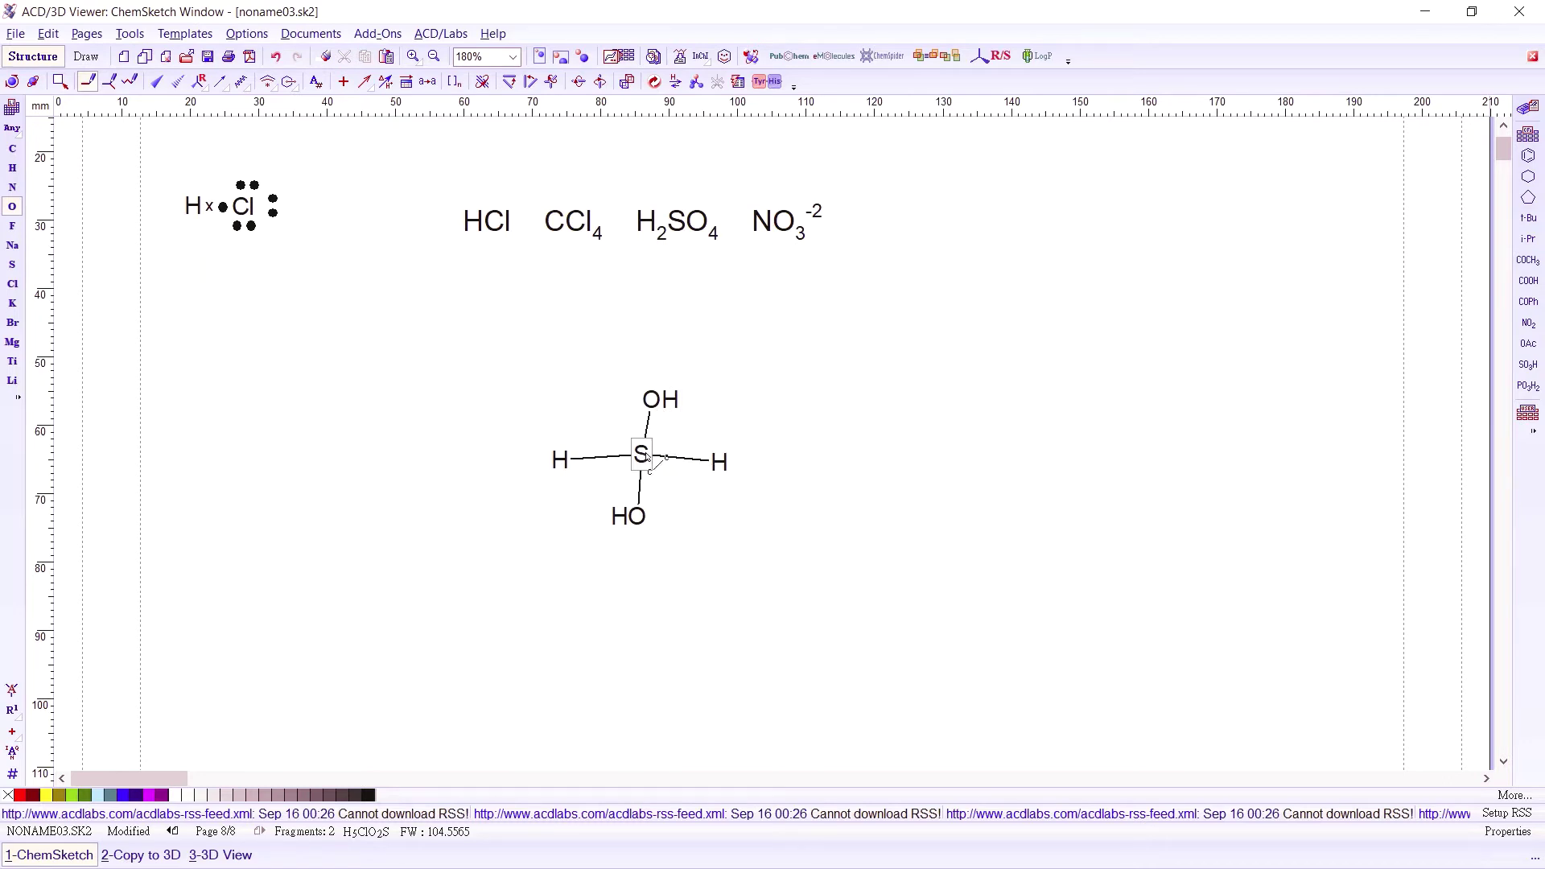
pyautogui.moveTo(644, 457); pyautogui.dragTo(662, 411)
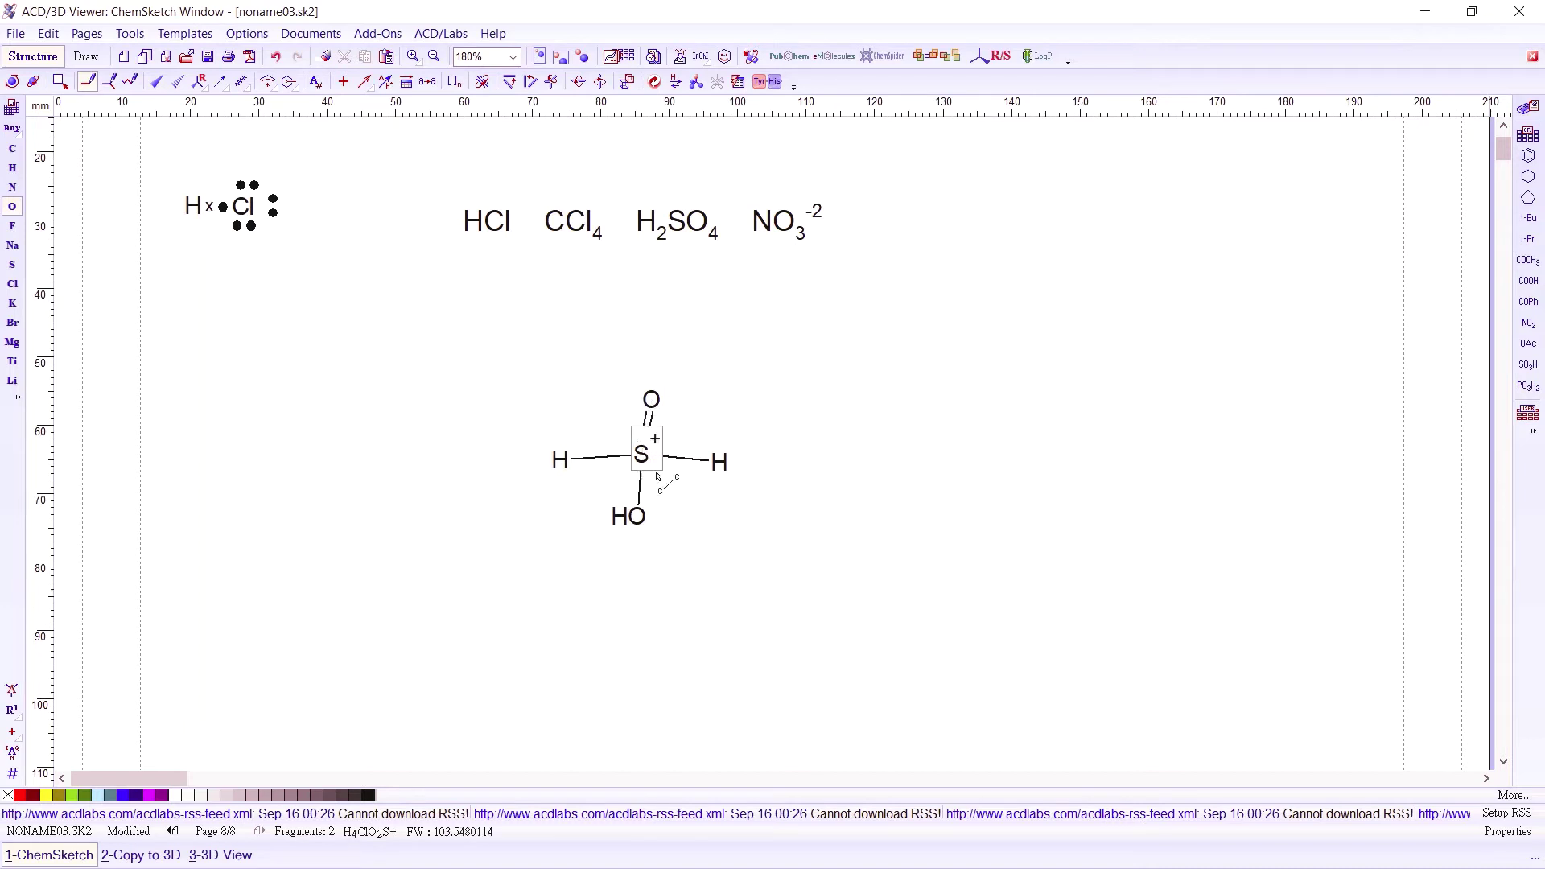
pyautogui.moveTo(644, 465); pyautogui.dragTo(639, 510)
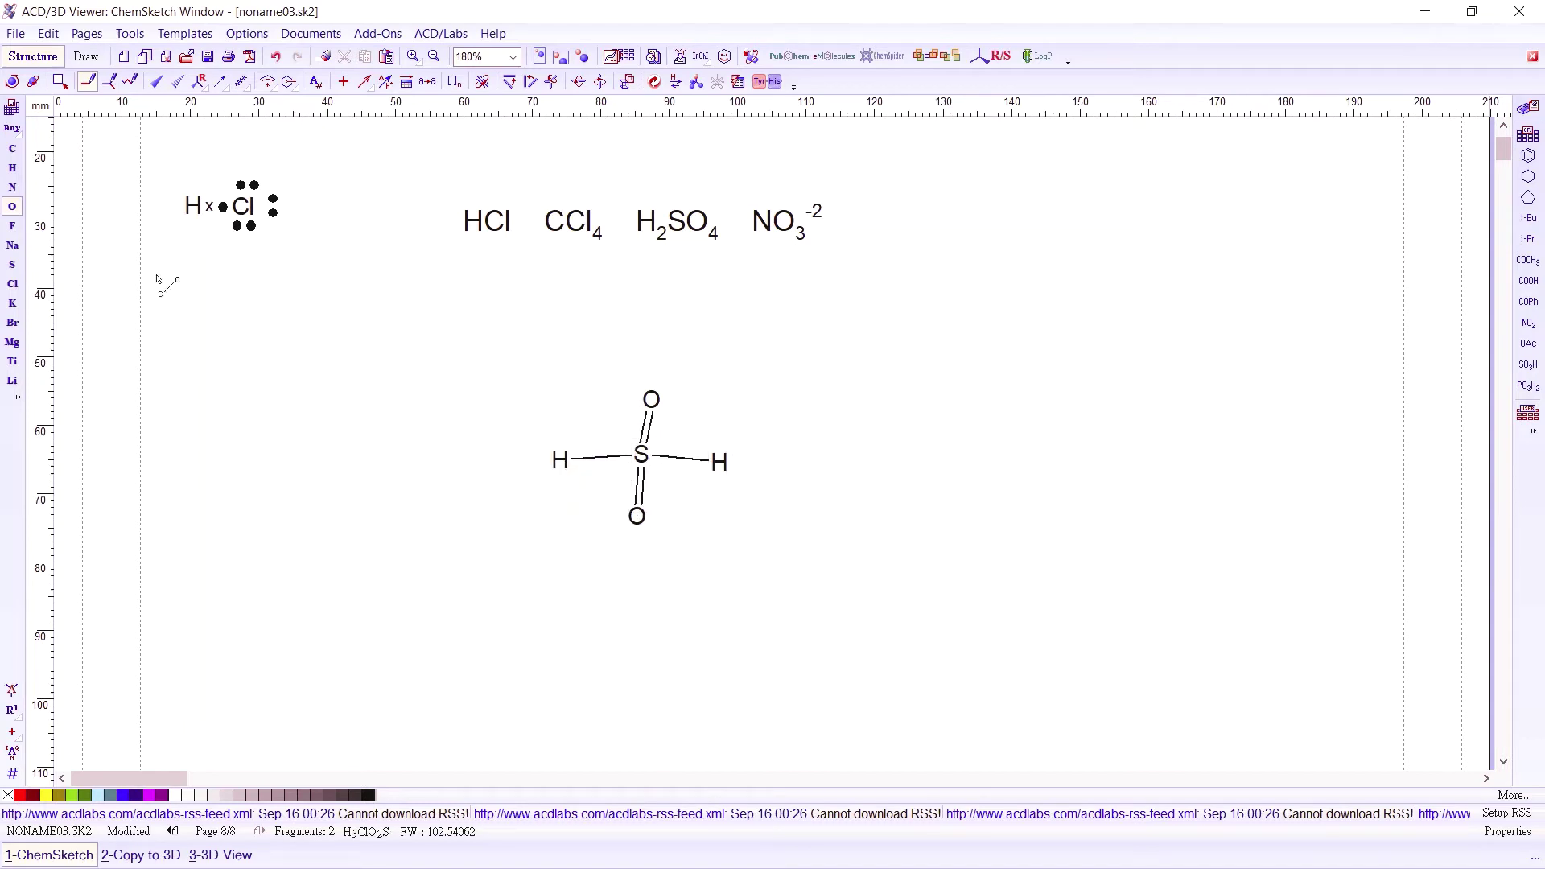
pyautogui.click(561, 460)
pyautogui.click(720, 463)
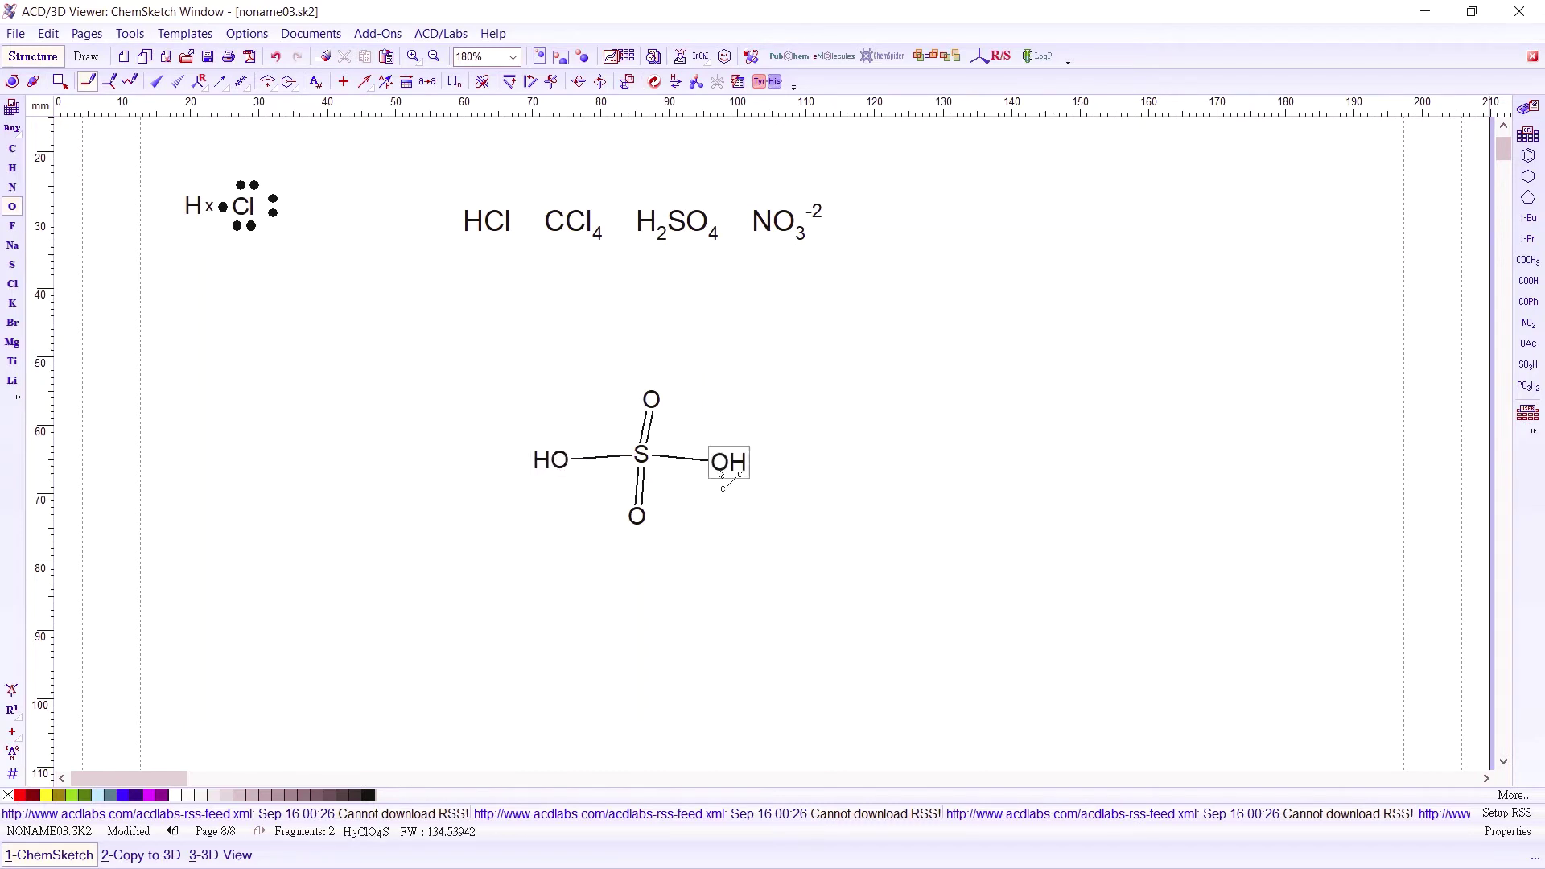
pyautogui.click(13, 169)
pyautogui.moveTo(769, 467); pyautogui.dragTo(794, 465)
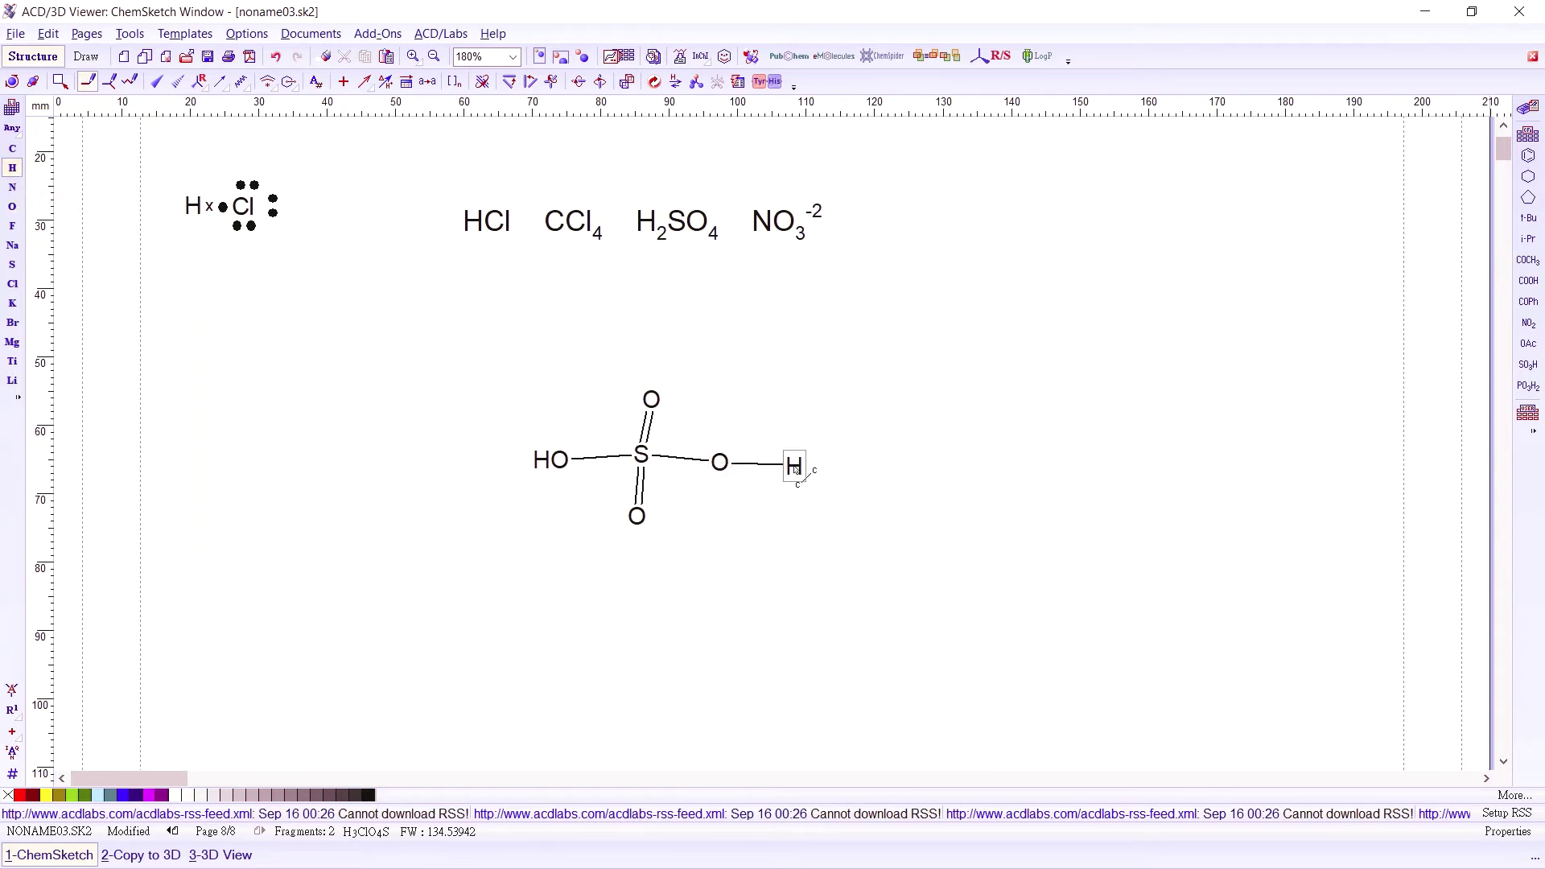
pyautogui.moveTo(563, 464); pyautogui.dragTo(502, 460)
pyautogui.hotkey('ctrl', 'z')
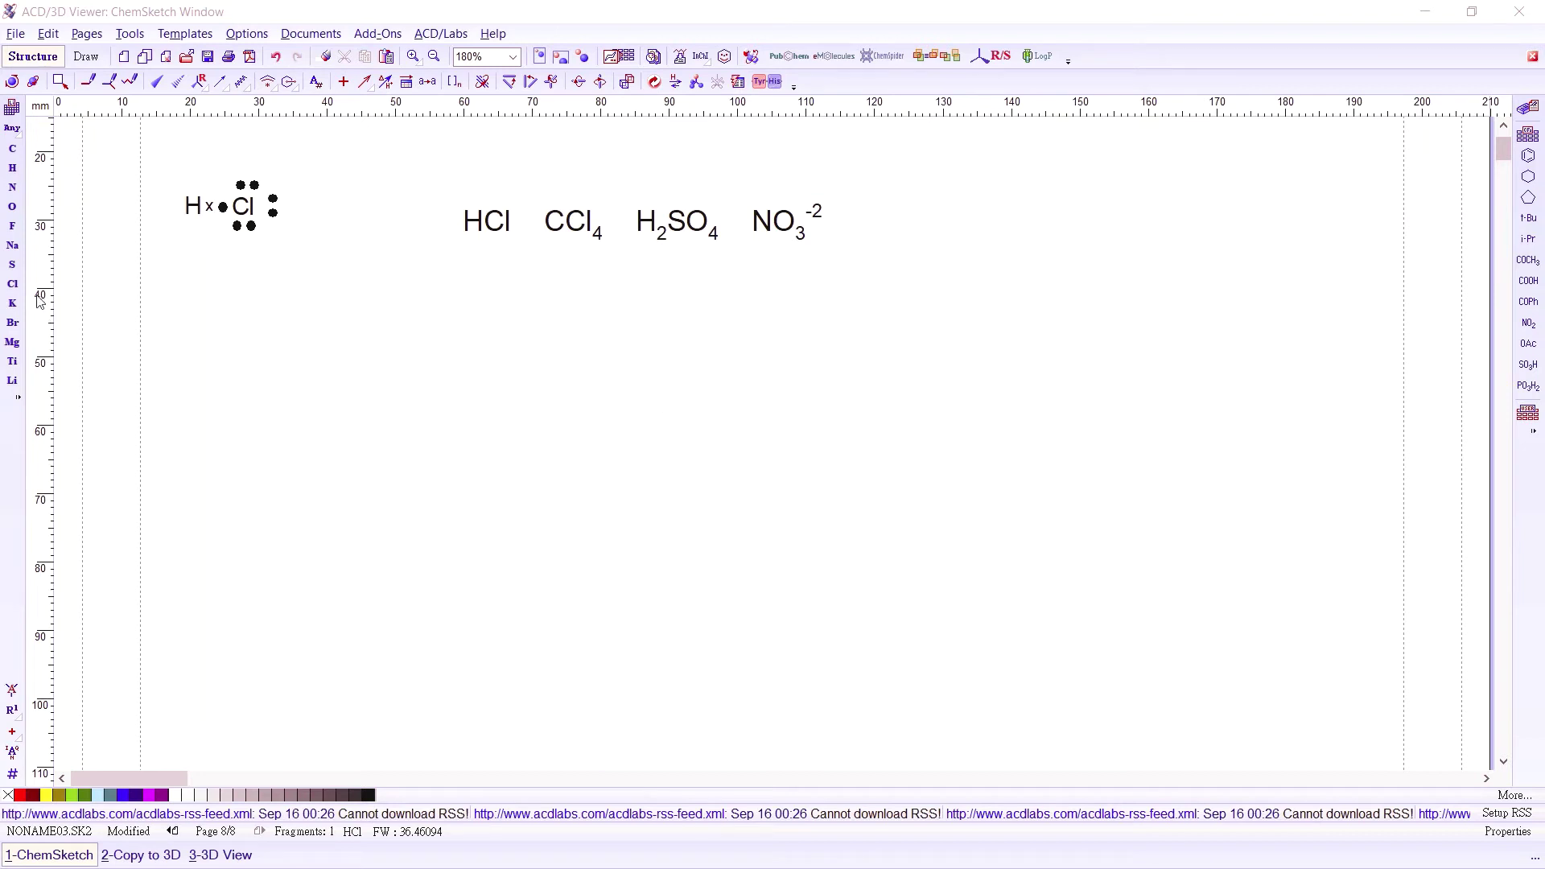
# - Place a sulfur atom below the H2SO4 formula and bond one hydrogen atom to each side of it
pyautogui.click(12, 265)
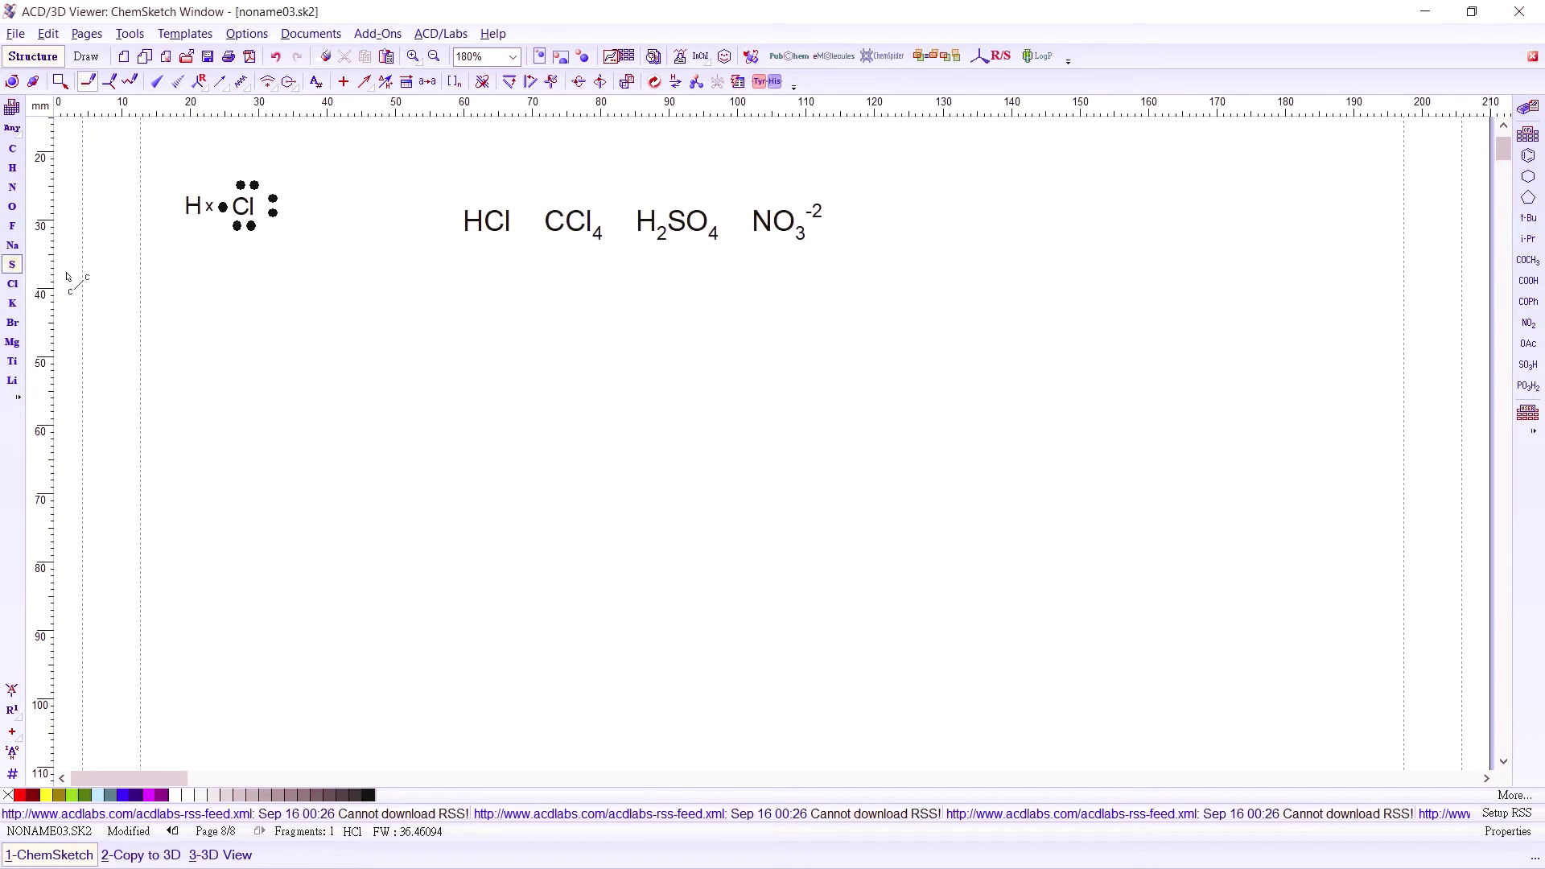
pyautogui.click(674, 384)
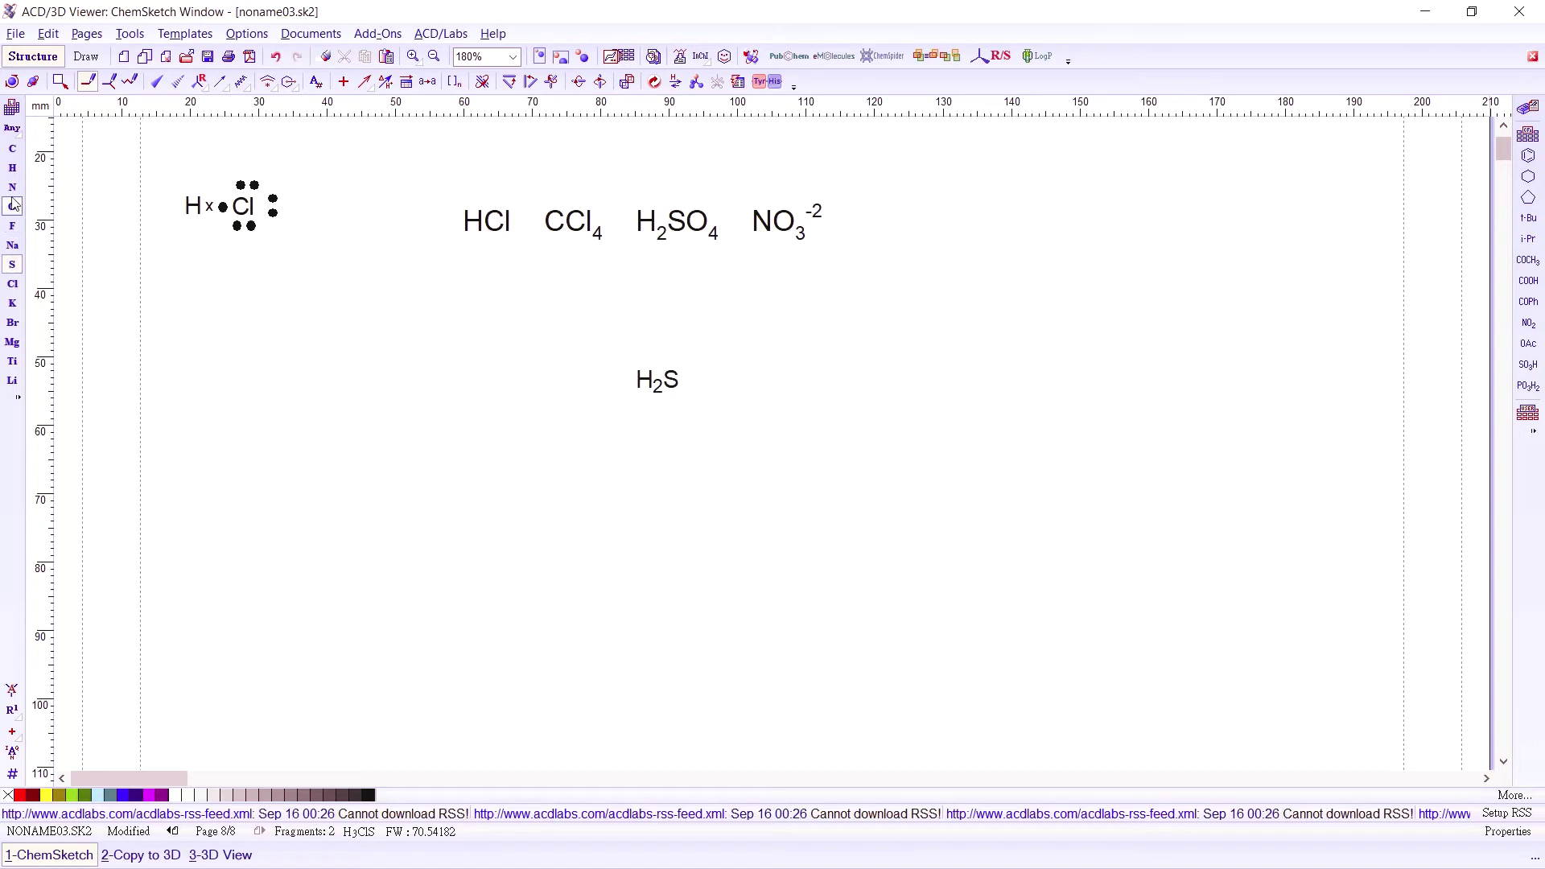
pyautogui.click(12, 167)
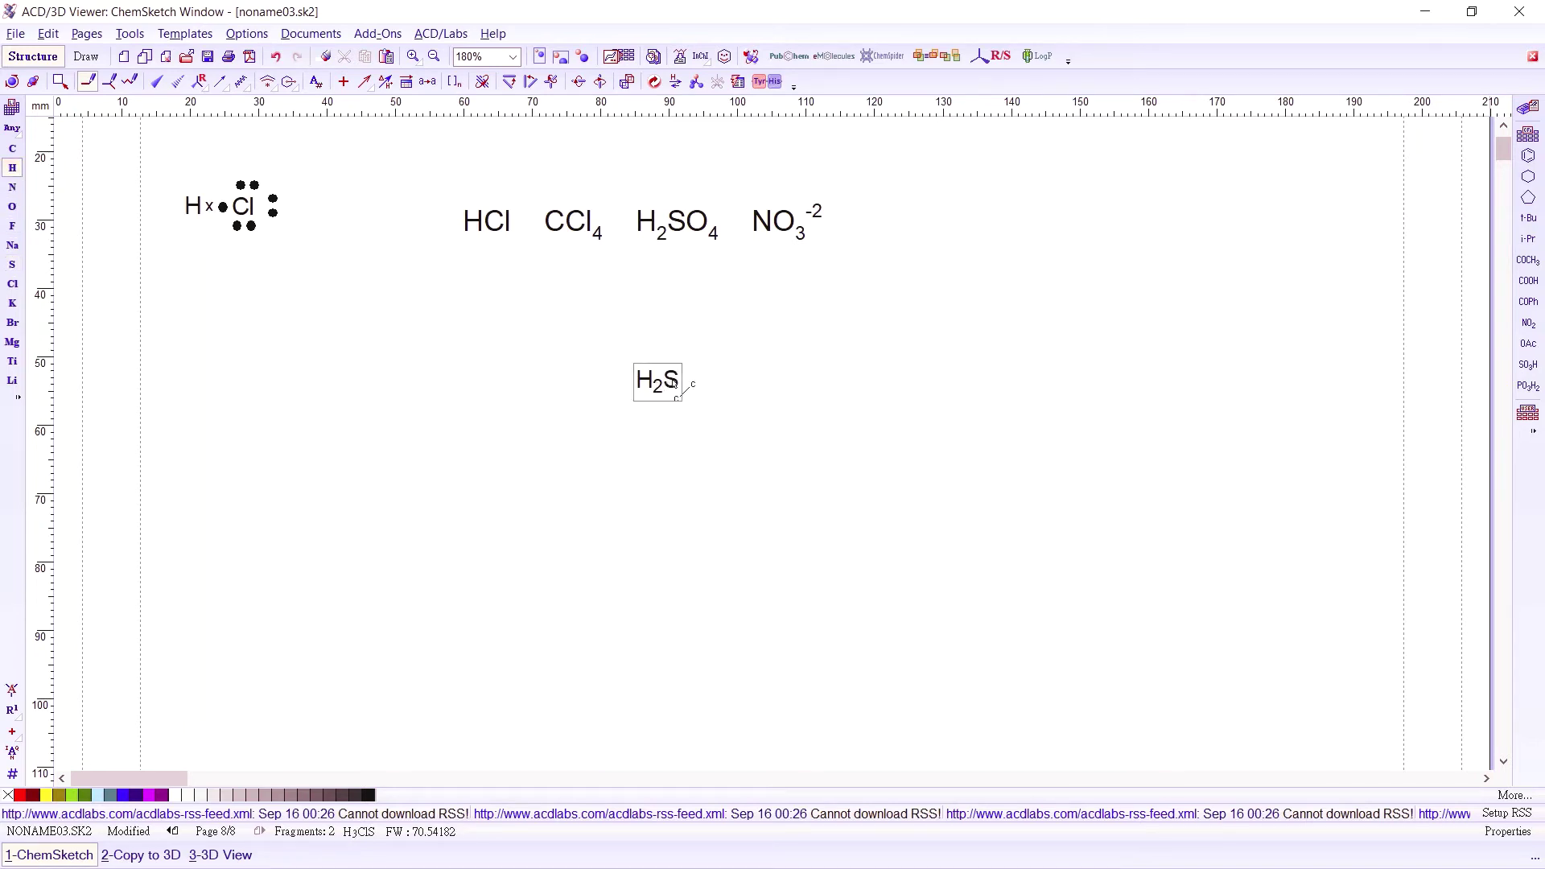
pyautogui.moveTo(675, 384); pyautogui.dragTo(605, 384)
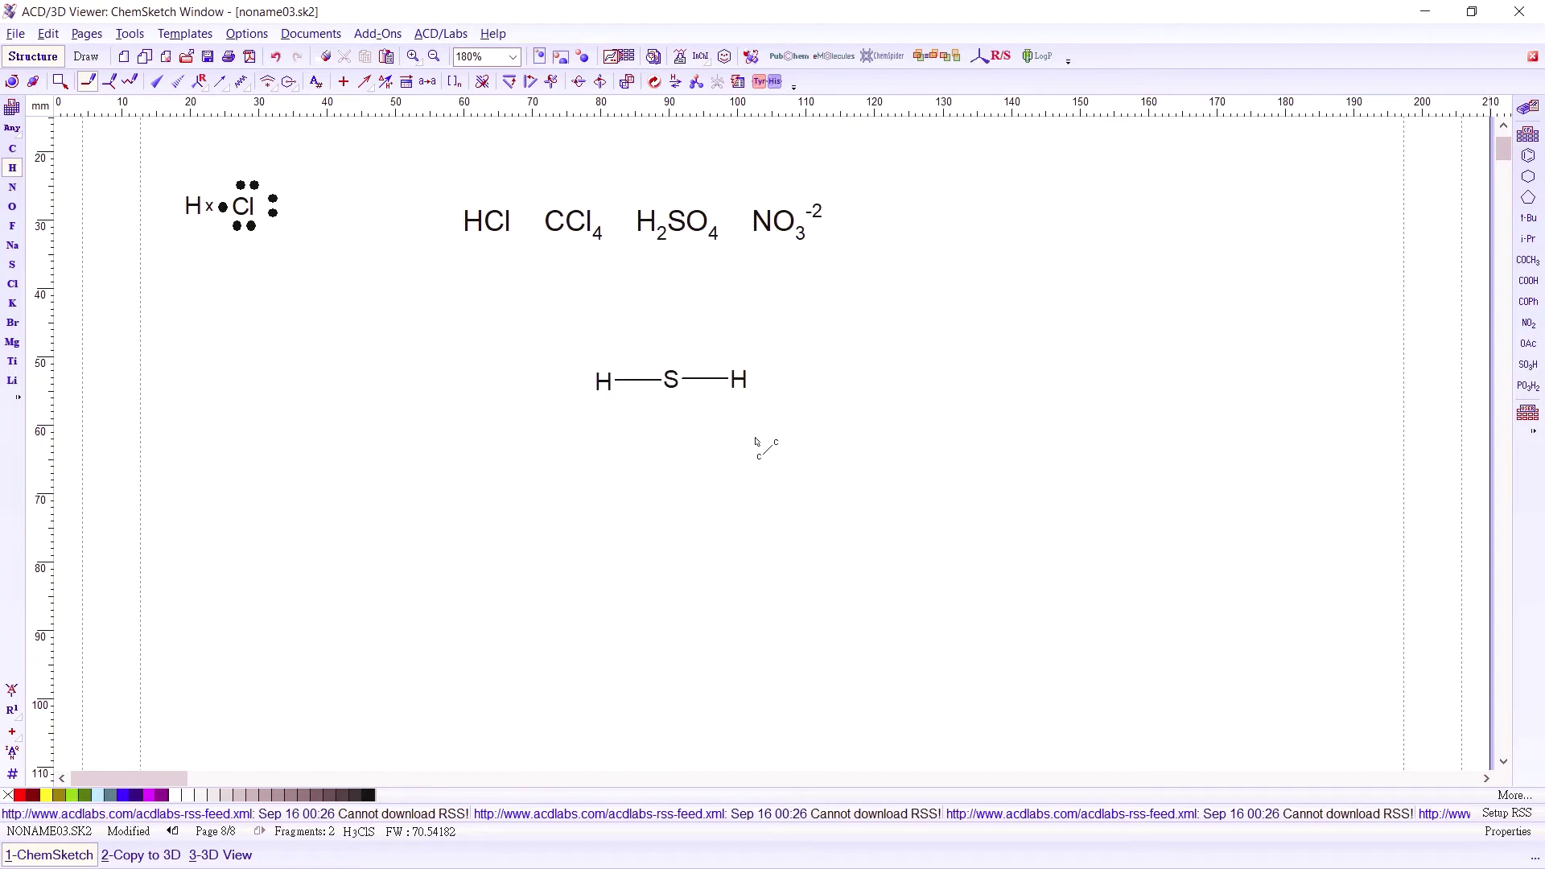
# - Attach one oxygen above and one below the sulfur, each with a double bond
pyautogui.click(12, 206)
pyautogui.moveTo(671, 379); pyautogui.dragTo(690, 437)
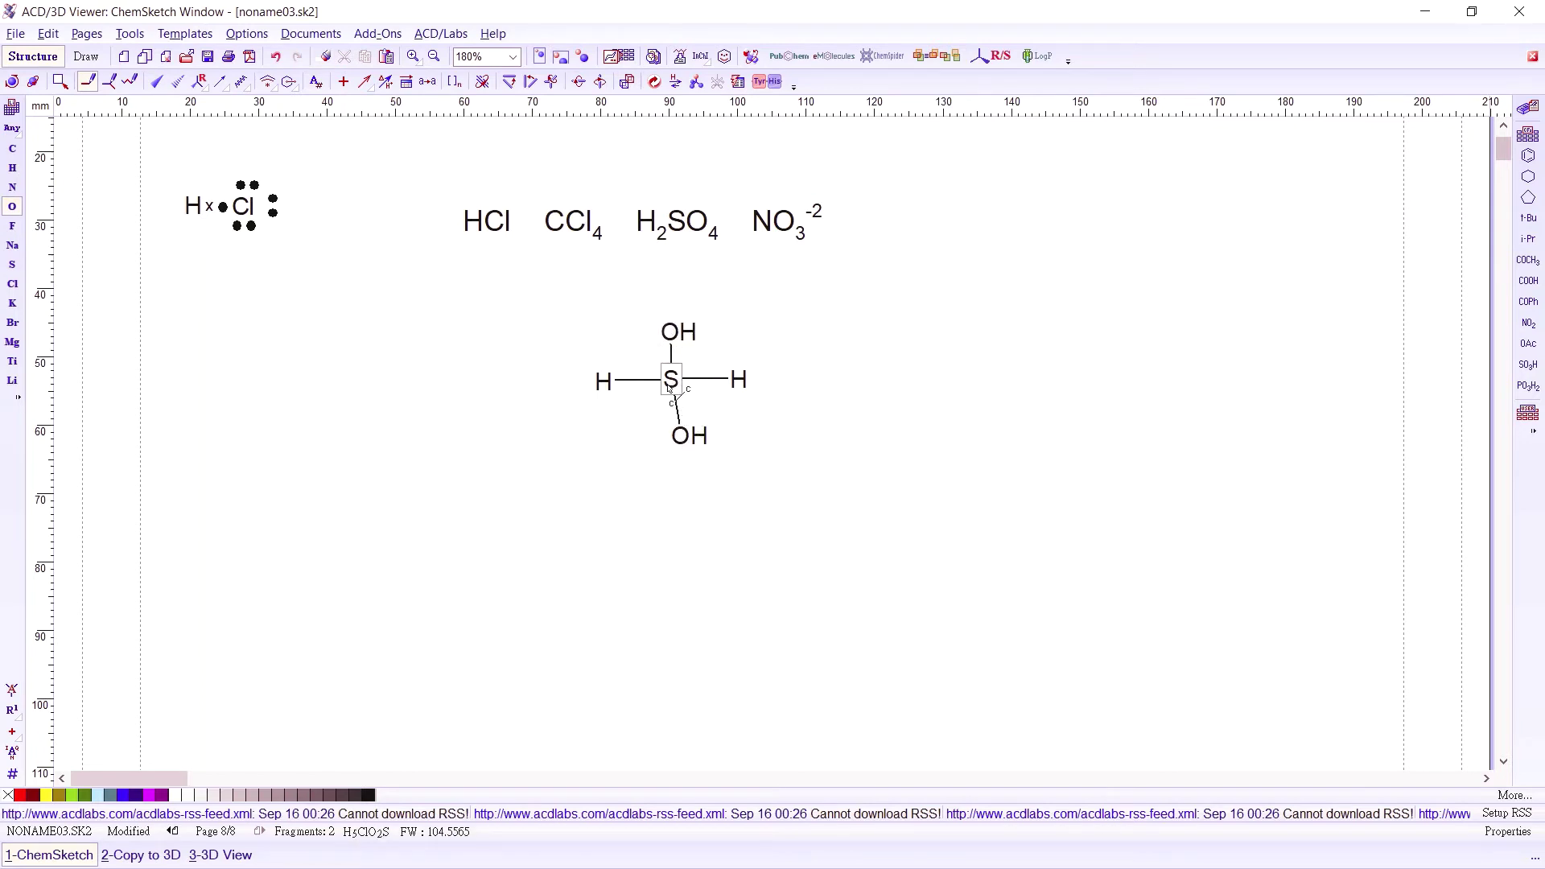
pyautogui.moveTo(670, 387); pyautogui.dragTo(680, 436)
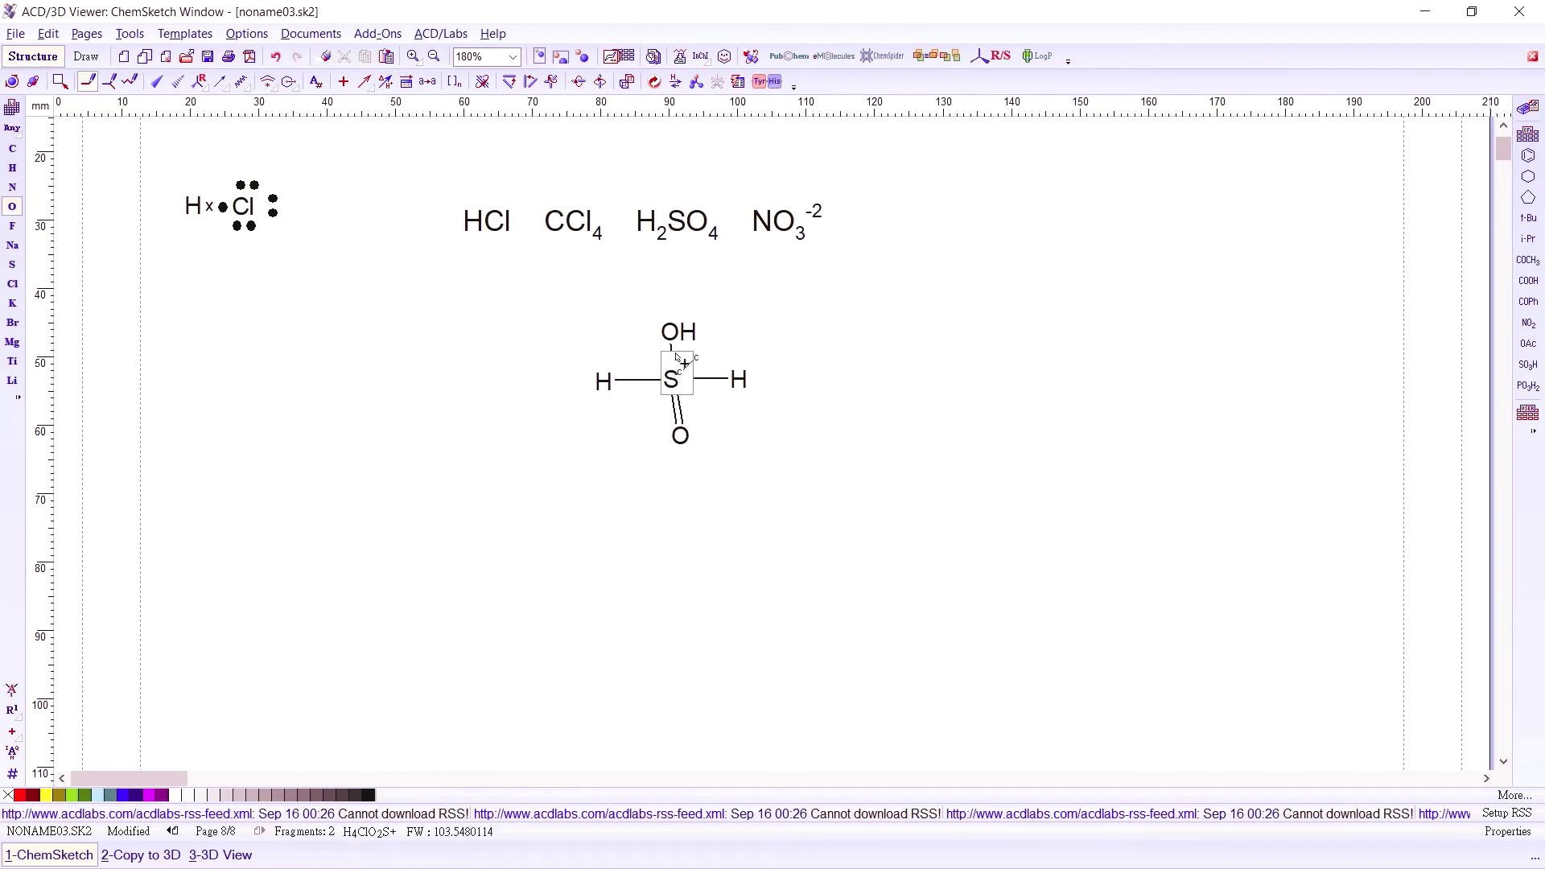
pyautogui.moveTo(676, 345); pyautogui.dragTo(676, 345)
# - Replace both side hydrogens with oxygen atoms and bond an explicit hydrogen to the outer side of each
pyautogui.click(739, 381)
pyautogui.click(741, 389)
pyautogui.click(739, 385)
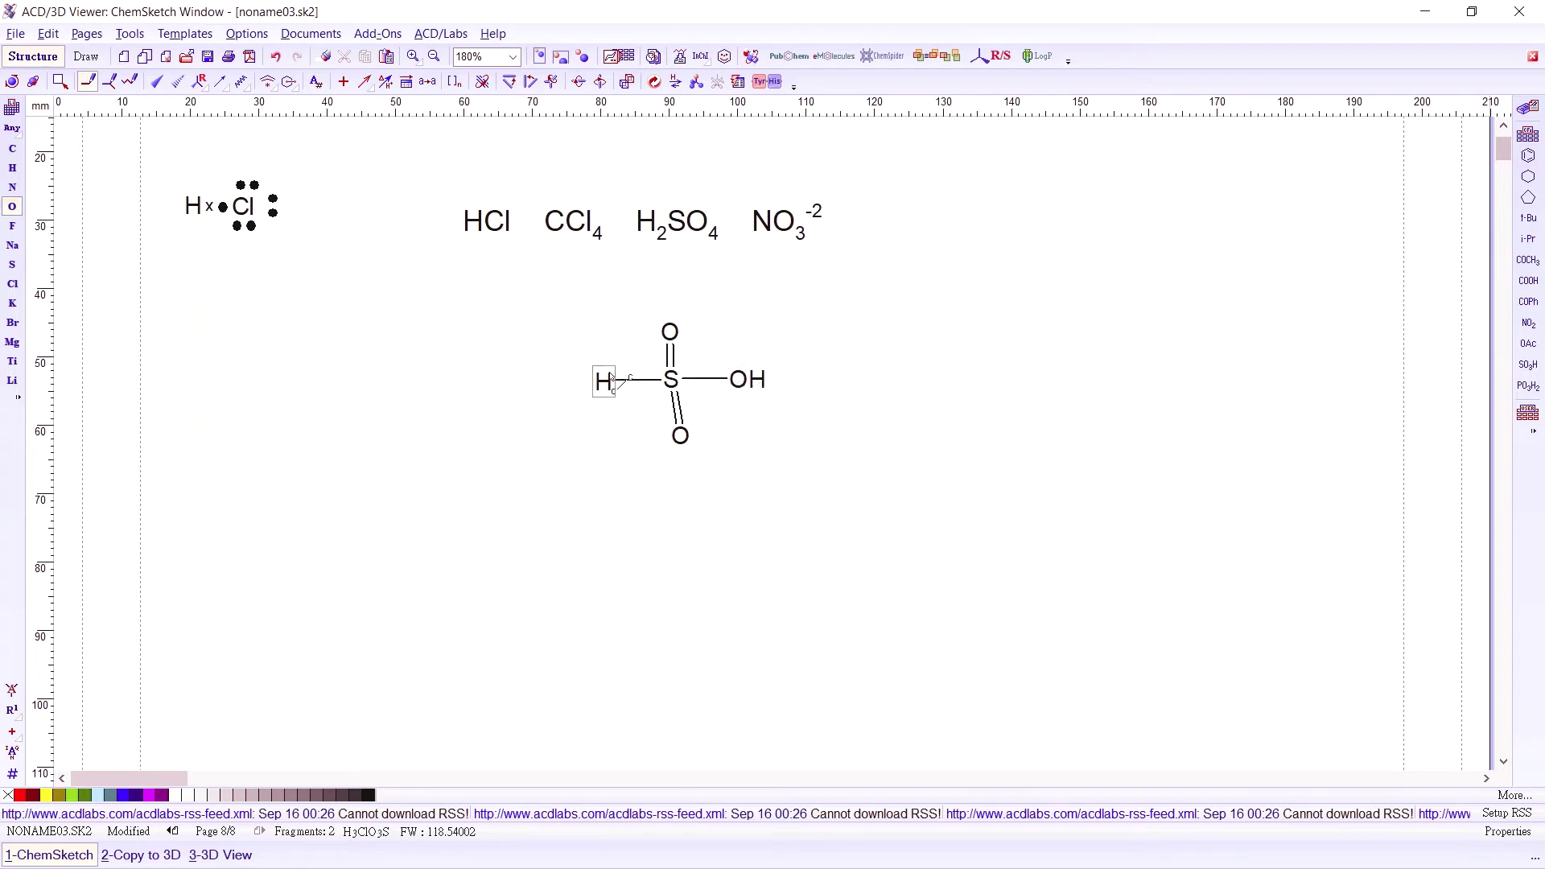
pyautogui.click(603, 382)
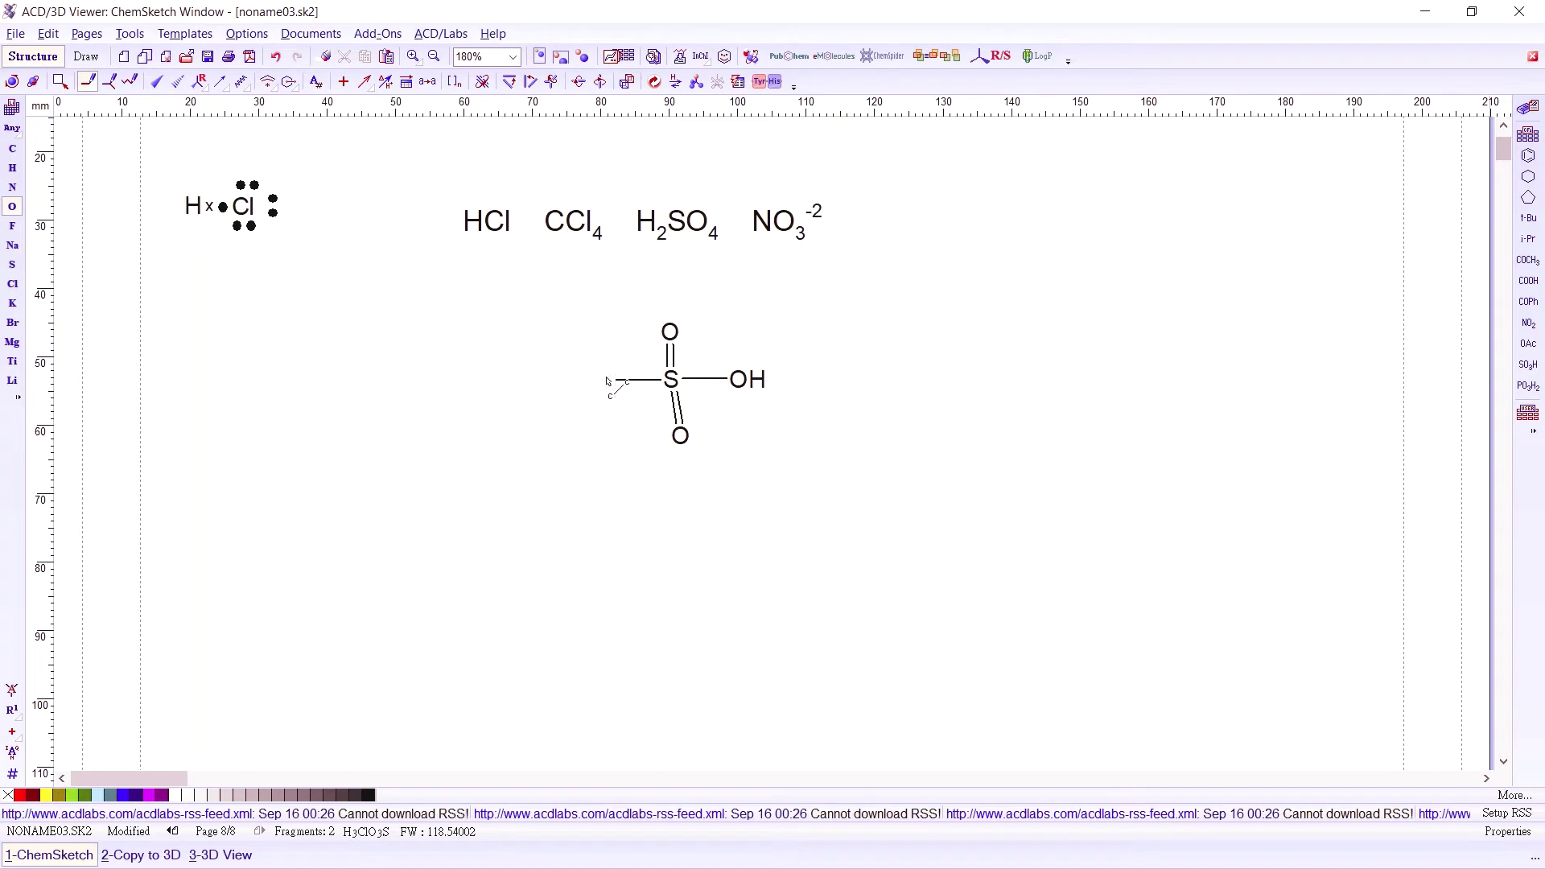
pyautogui.click(12, 168)
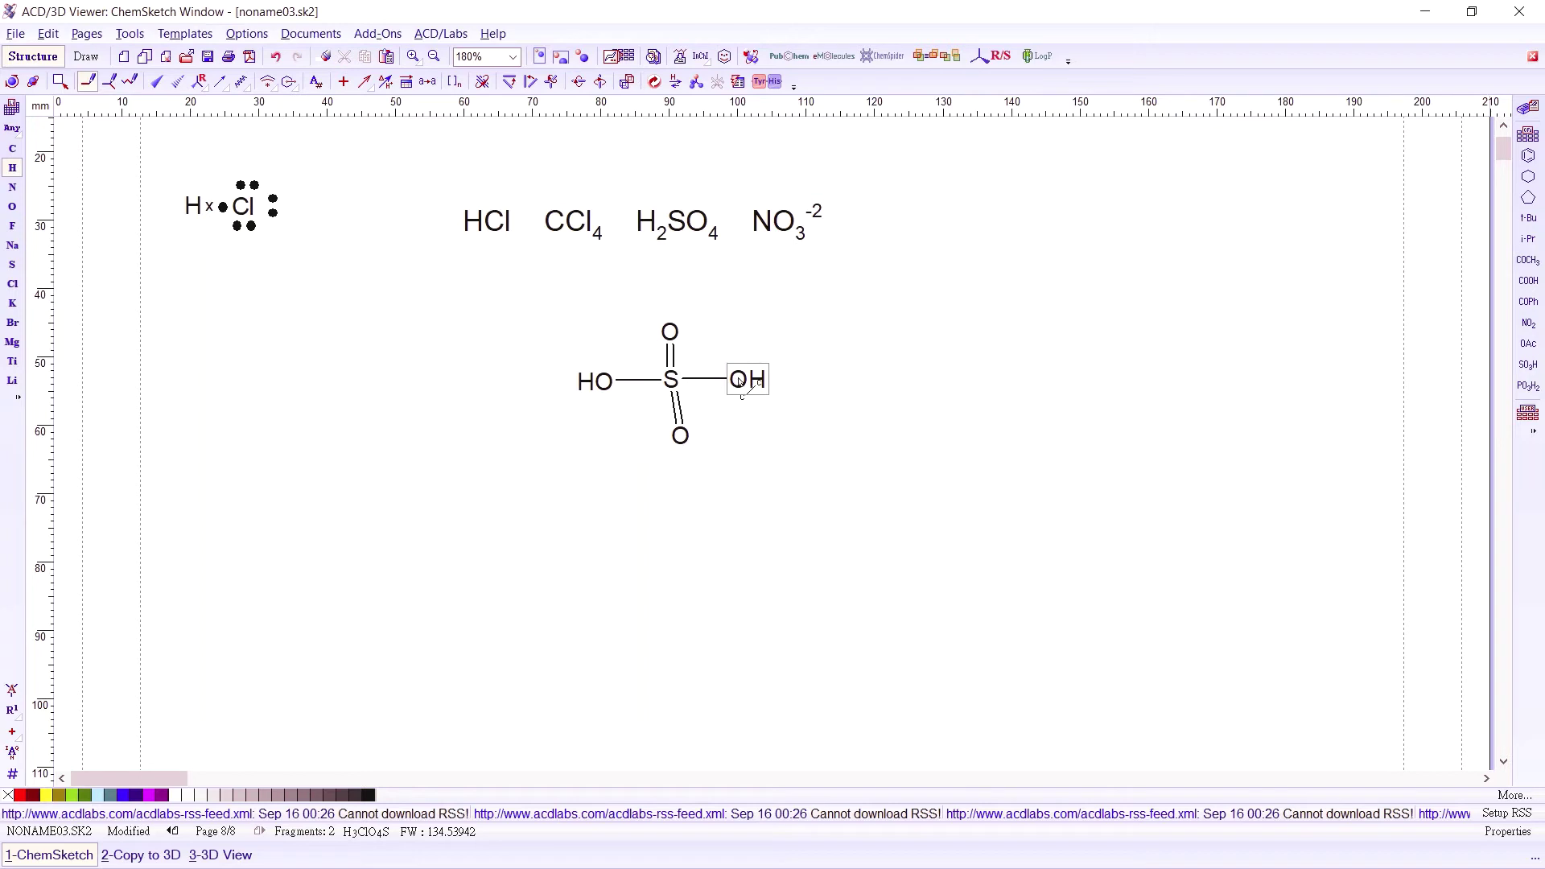
pyautogui.moveTo(745, 382); pyautogui.dragTo(792, 380)
pyautogui.moveTo(599, 383); pyautogui.dragTo(550, 384)
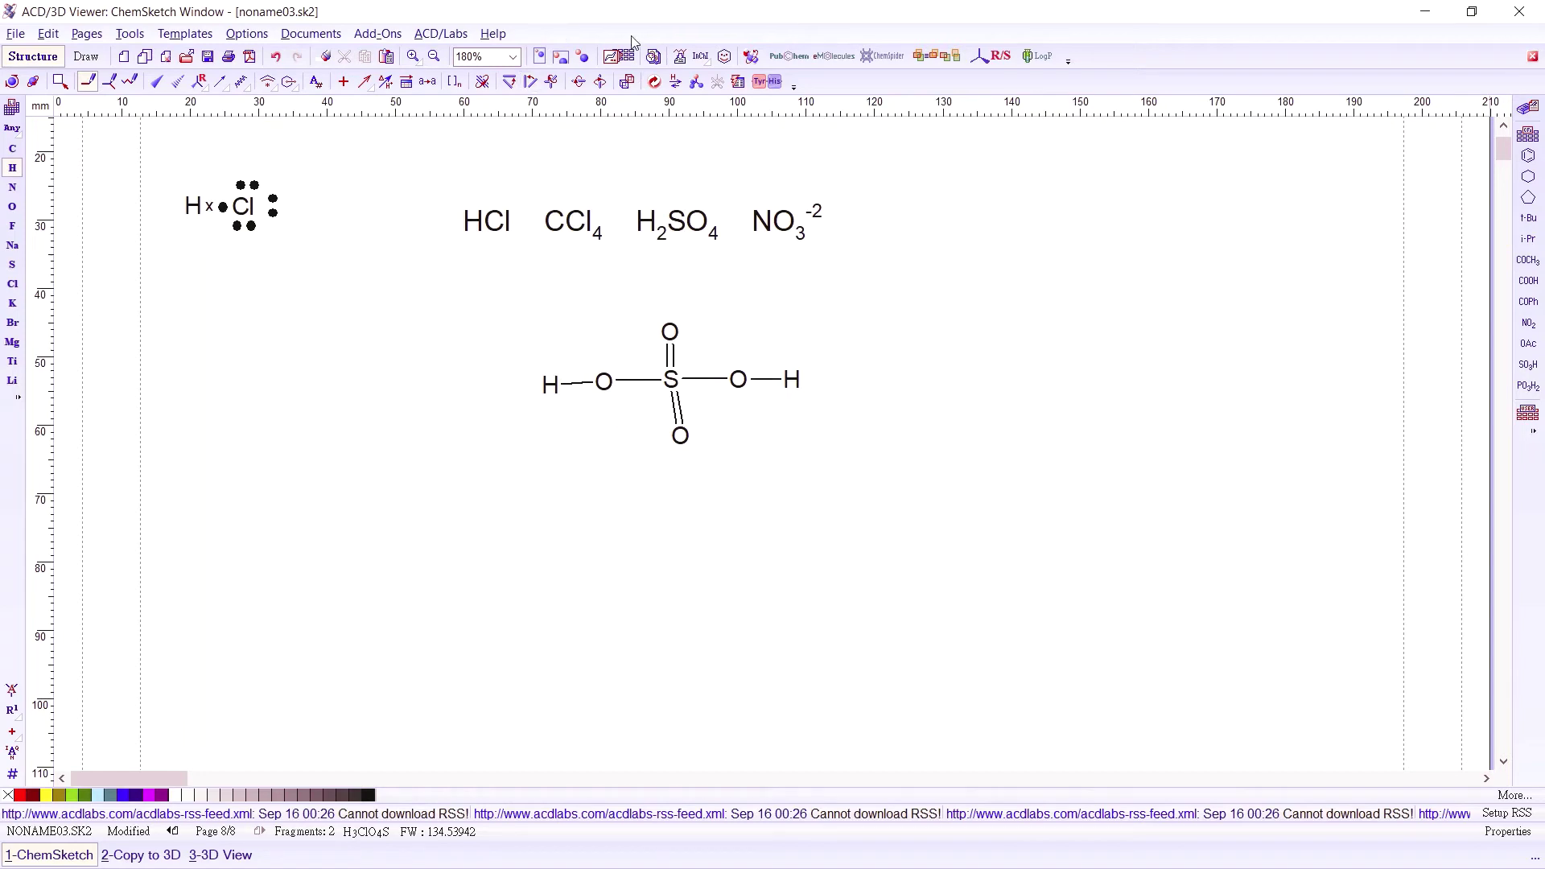
# - Place horizontal two-dot pairs from the Lewis Structures templates above and beside the upper oxygen, and above and below both side oxygens
pyautogui.click(736, 82)
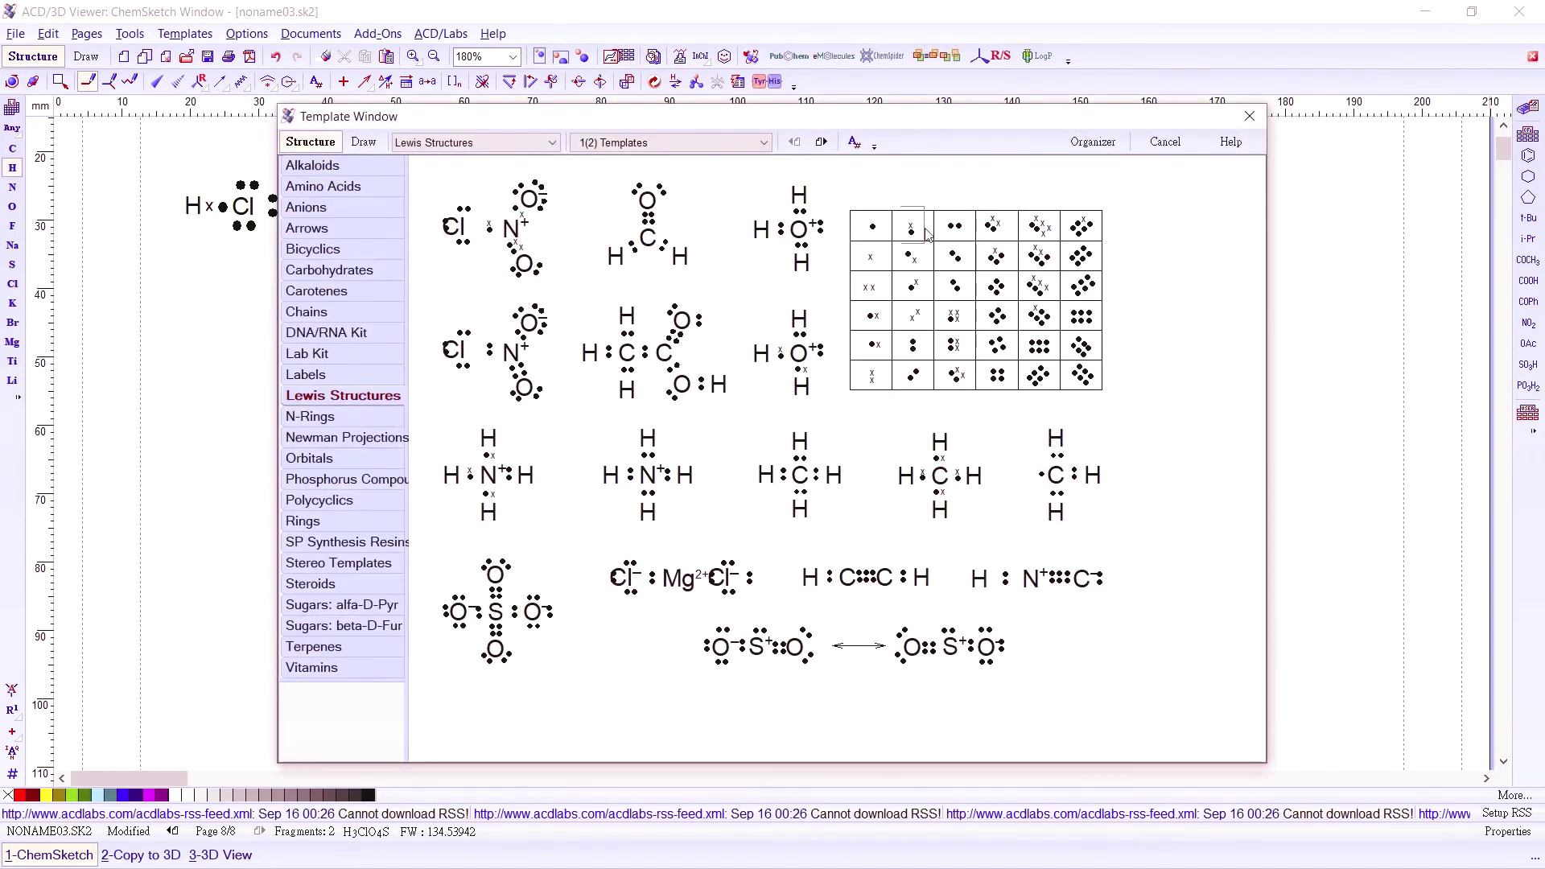
pyautogui.click(956, 229)
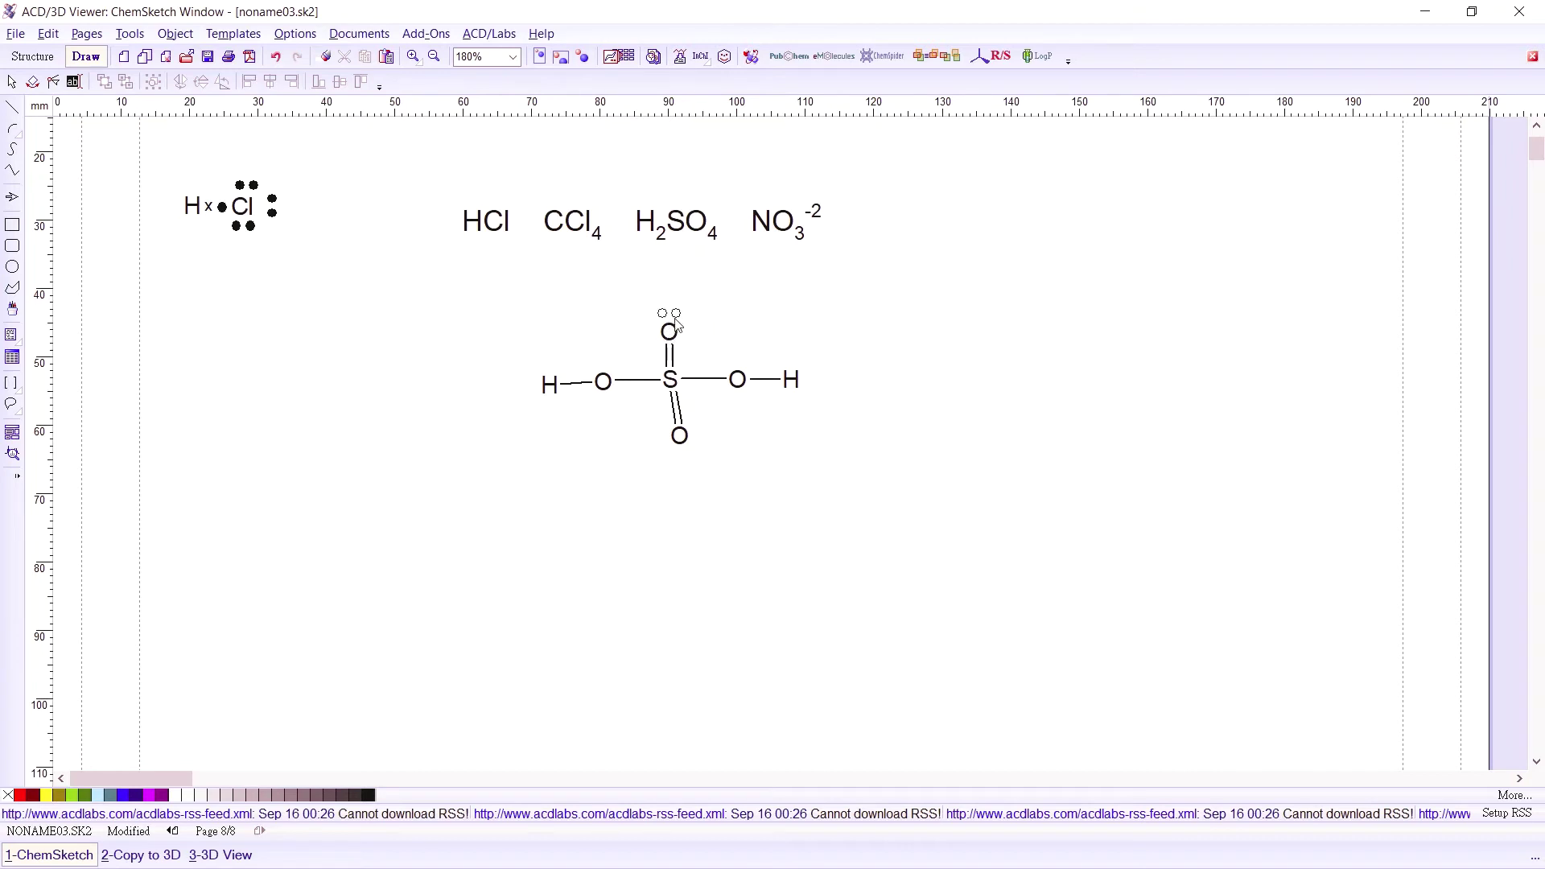
pyautogui.click(677, 324)
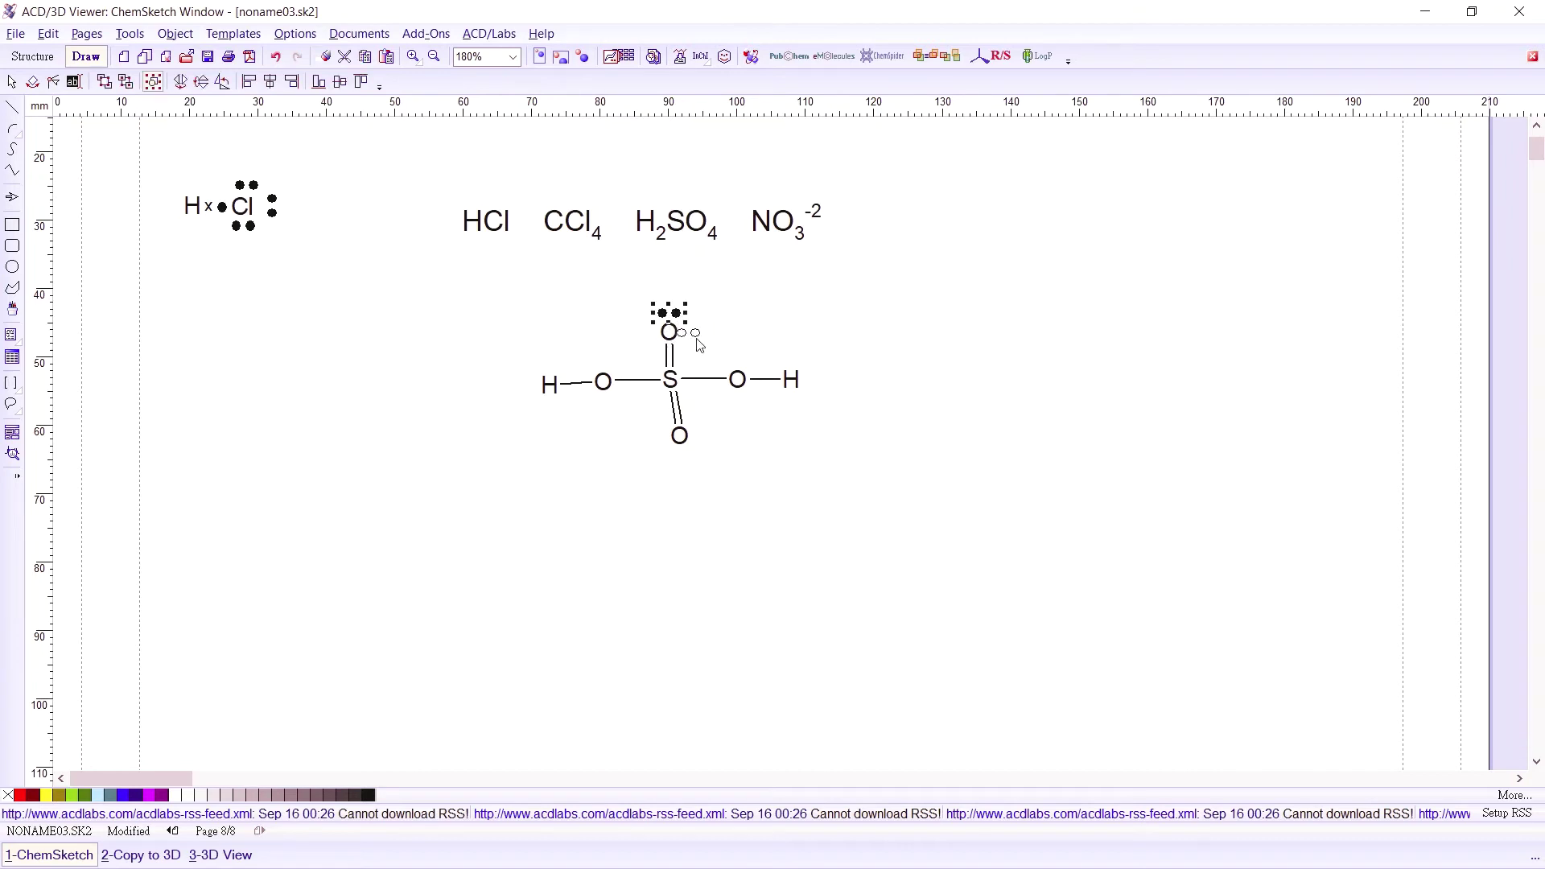
pyautogui.click(705, 346)
pyautogui.click(737, 361)
pyautogui.click(738, 392)
pyautogui.click(604, 364)
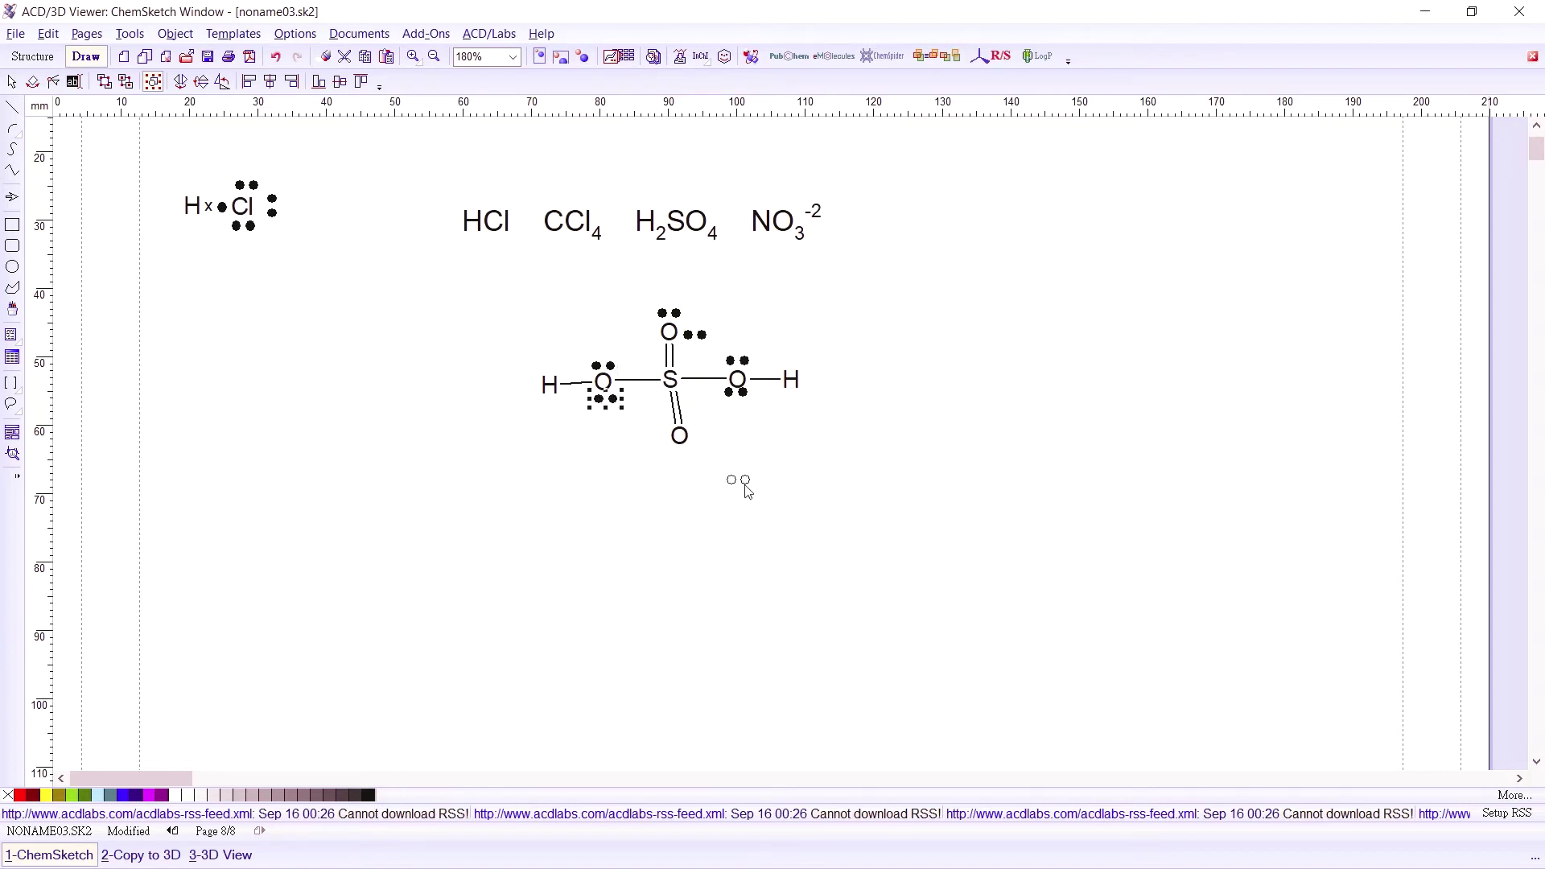
pyautogui.press('Escape')
pyautogui.click(632, 512)
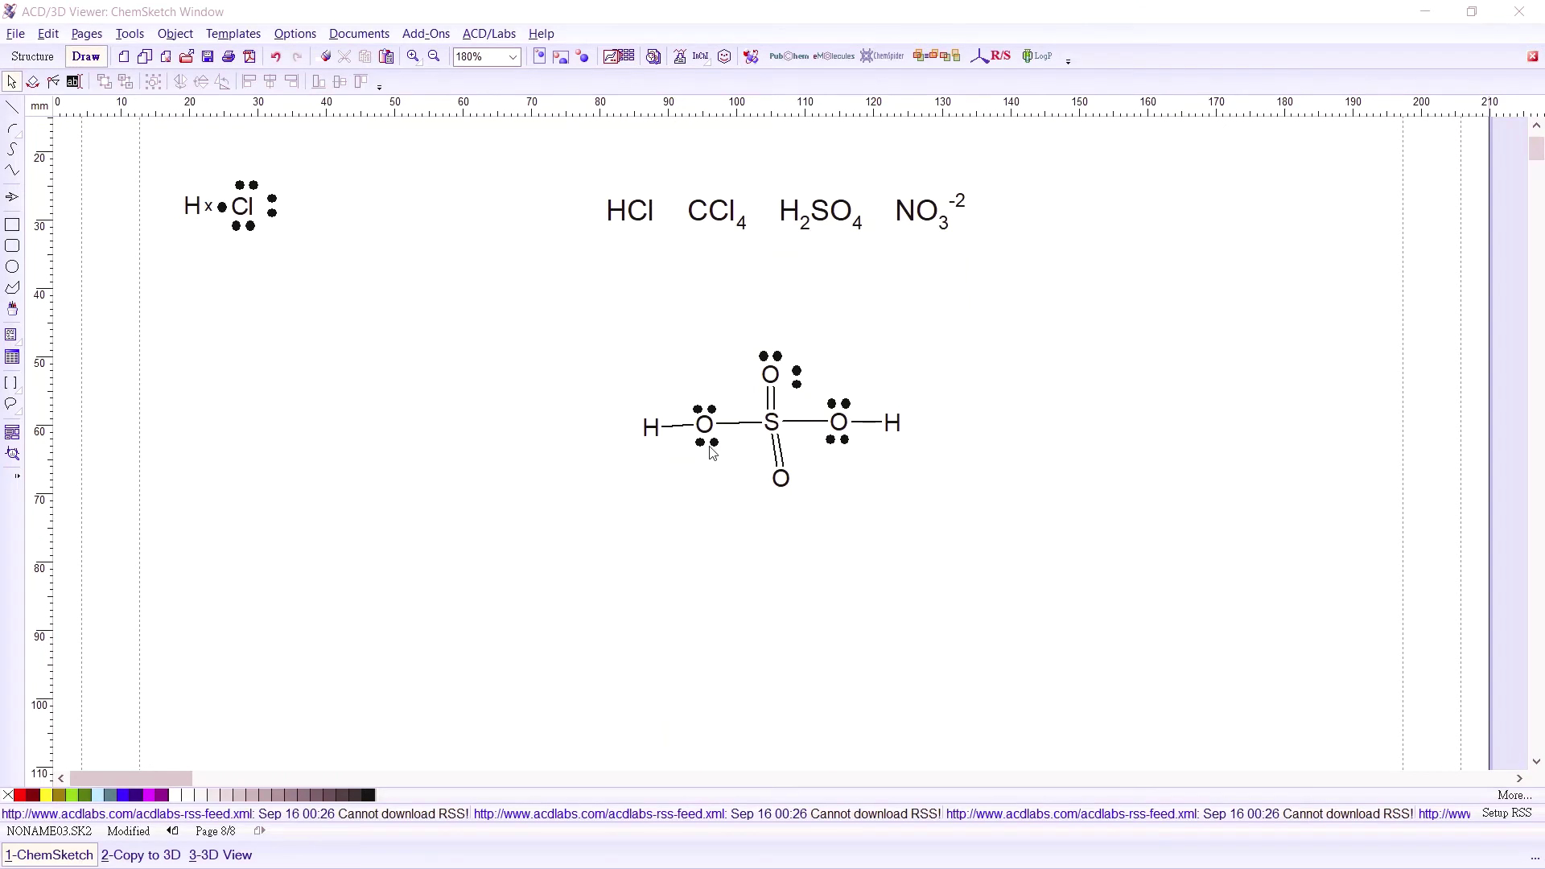
# - Copy the two-dot pair under the hydroxyl oxygen and place the copy below the lower double-bonded oxygen
pyautogui.click(710, 451)
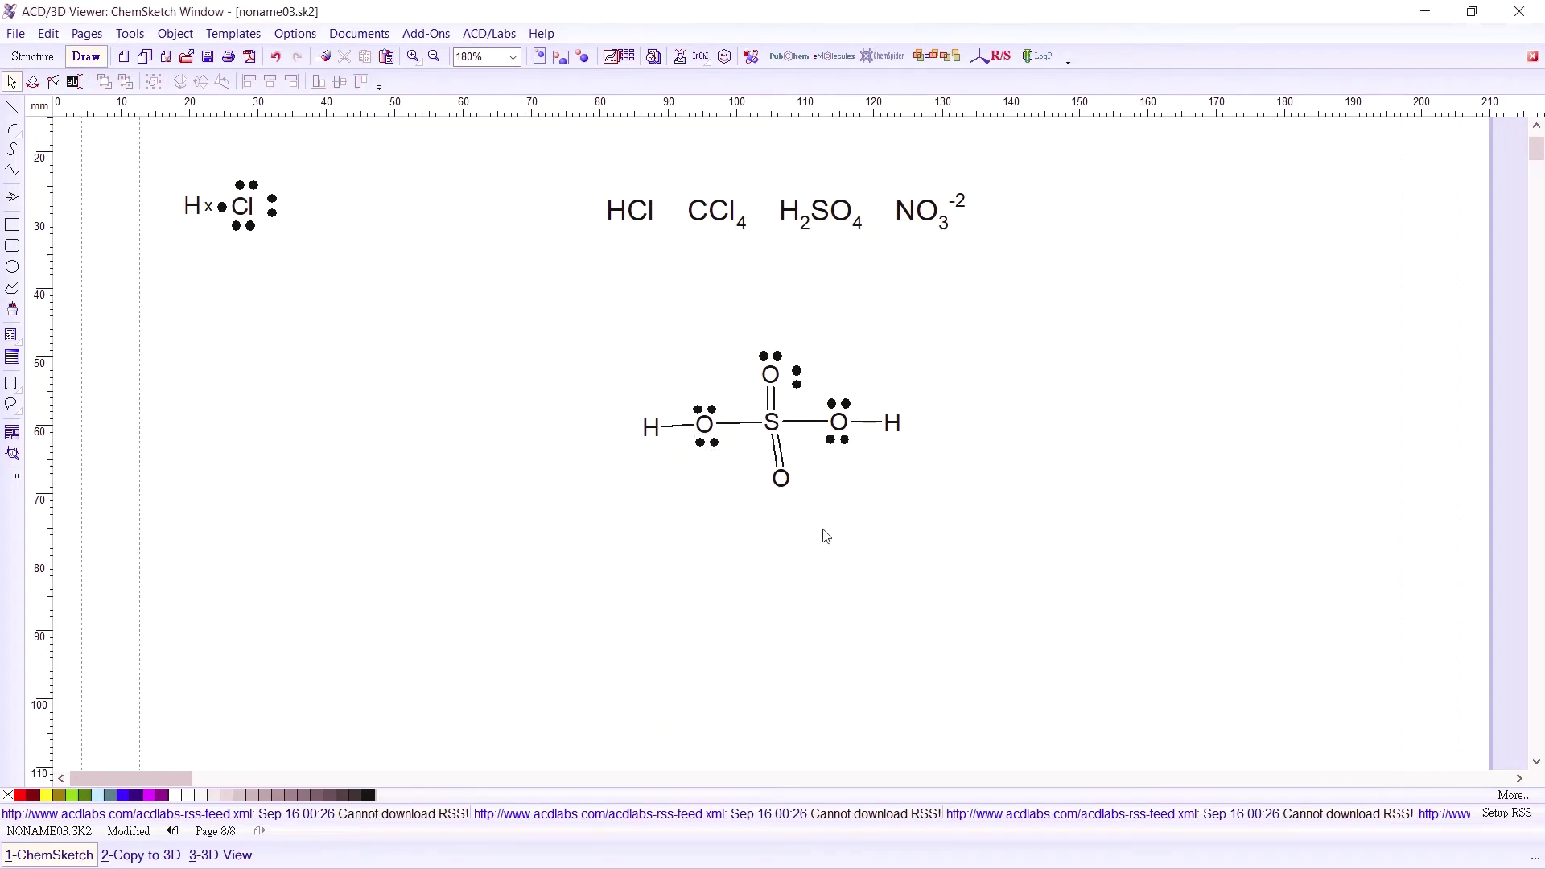
pyautogui.hotkey('ctrl', 'v')
pyautogui.click(780, 496)
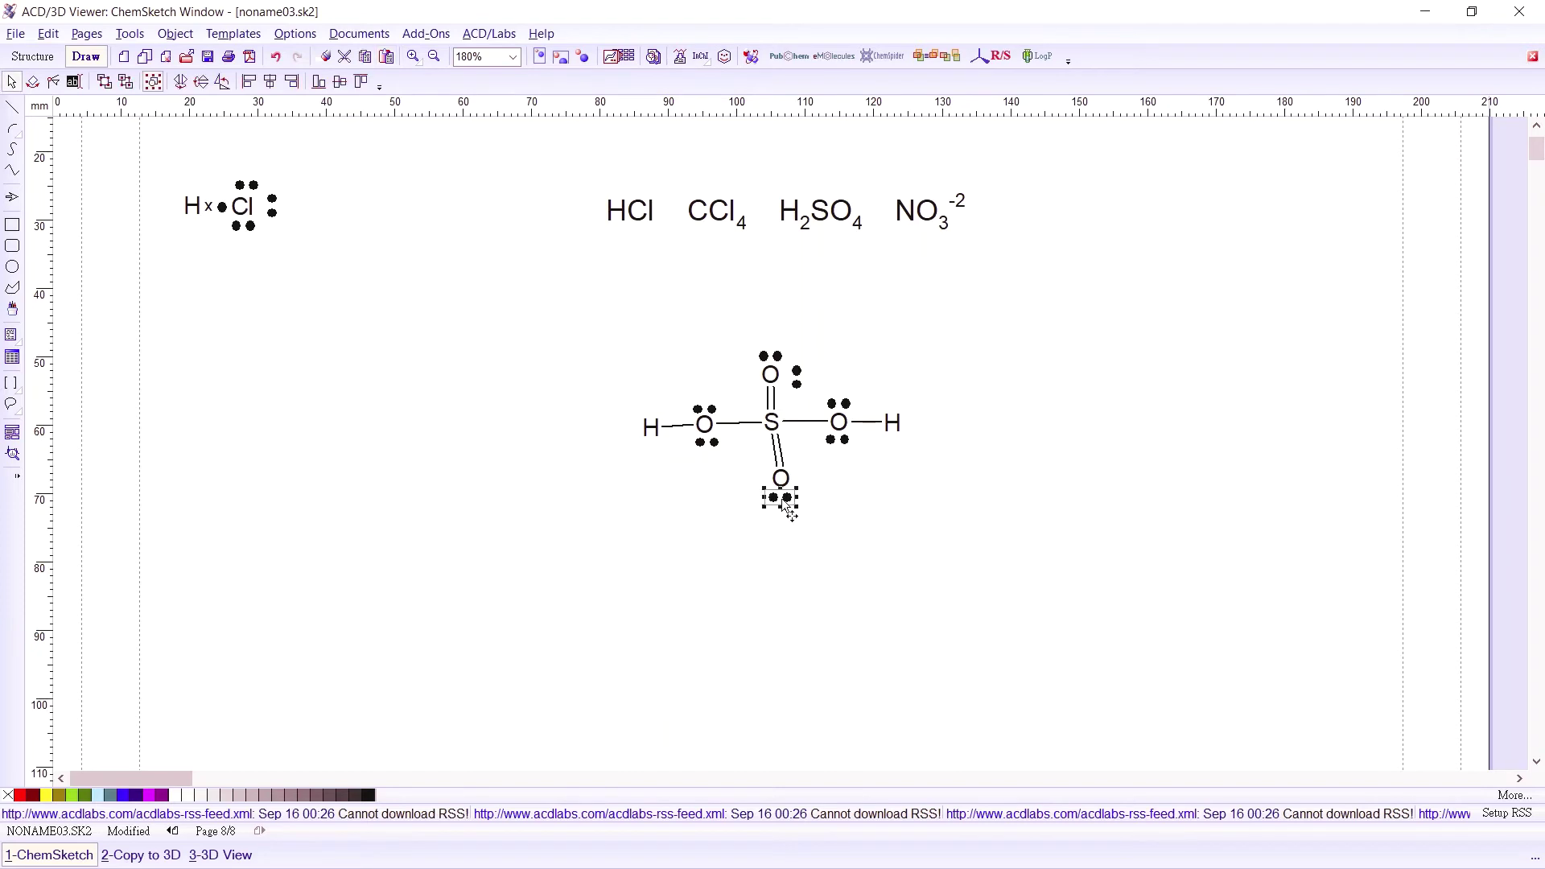
pyautogui.click(841, 531)
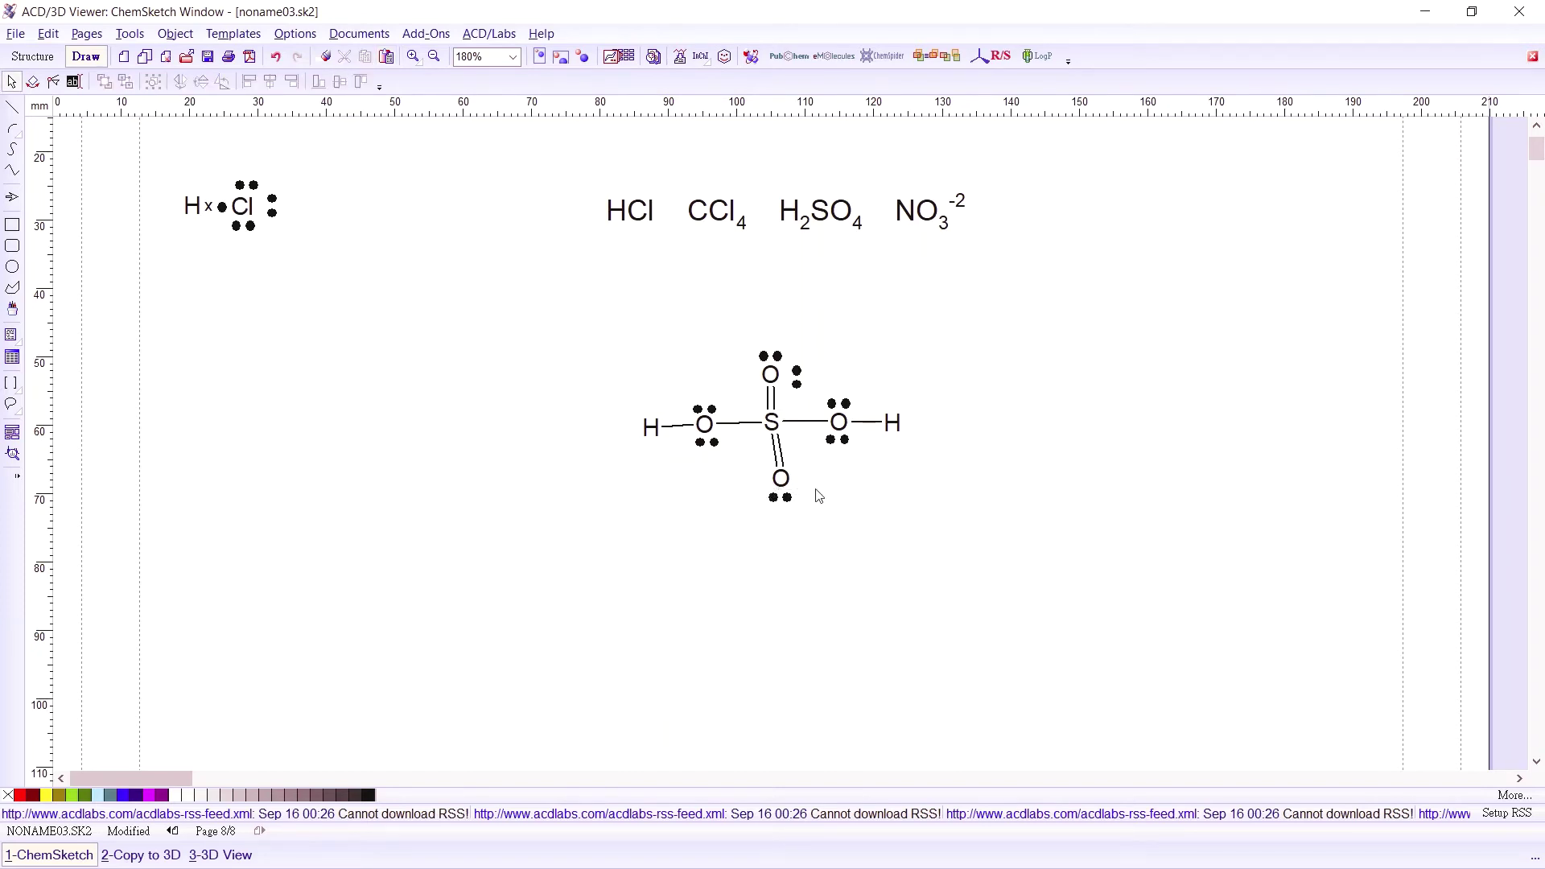
# - Paste another two-dot pair beside the lower double-bonded oxygen and rotate it to stand vertically
pyautogui.hotkey('ctrl', 'v')
pyautogui.click(809, 481)
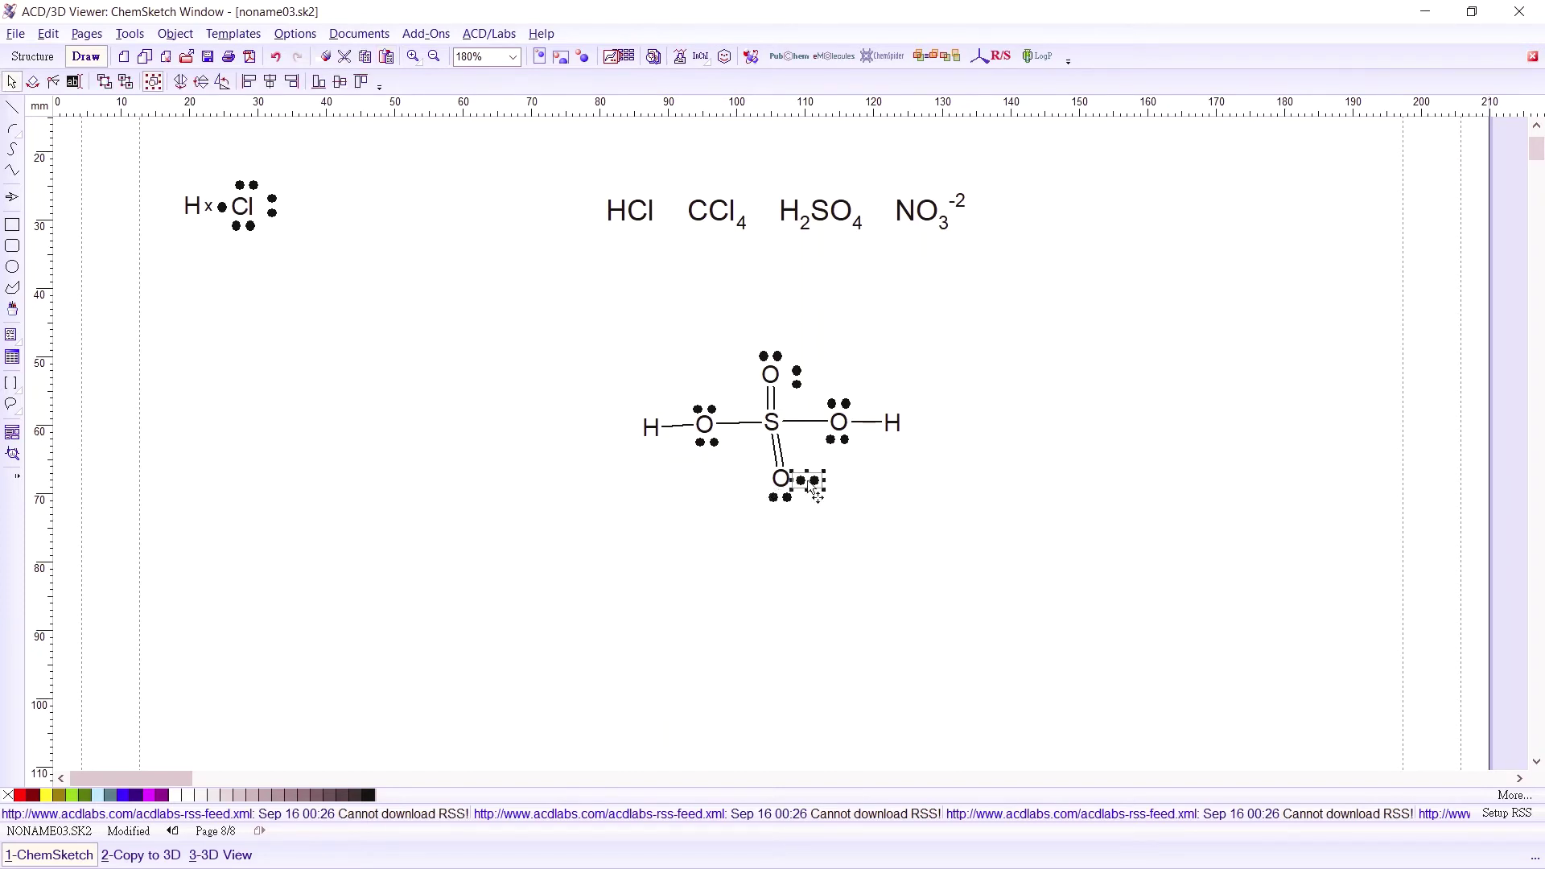
pyautogui.click(883, 550)
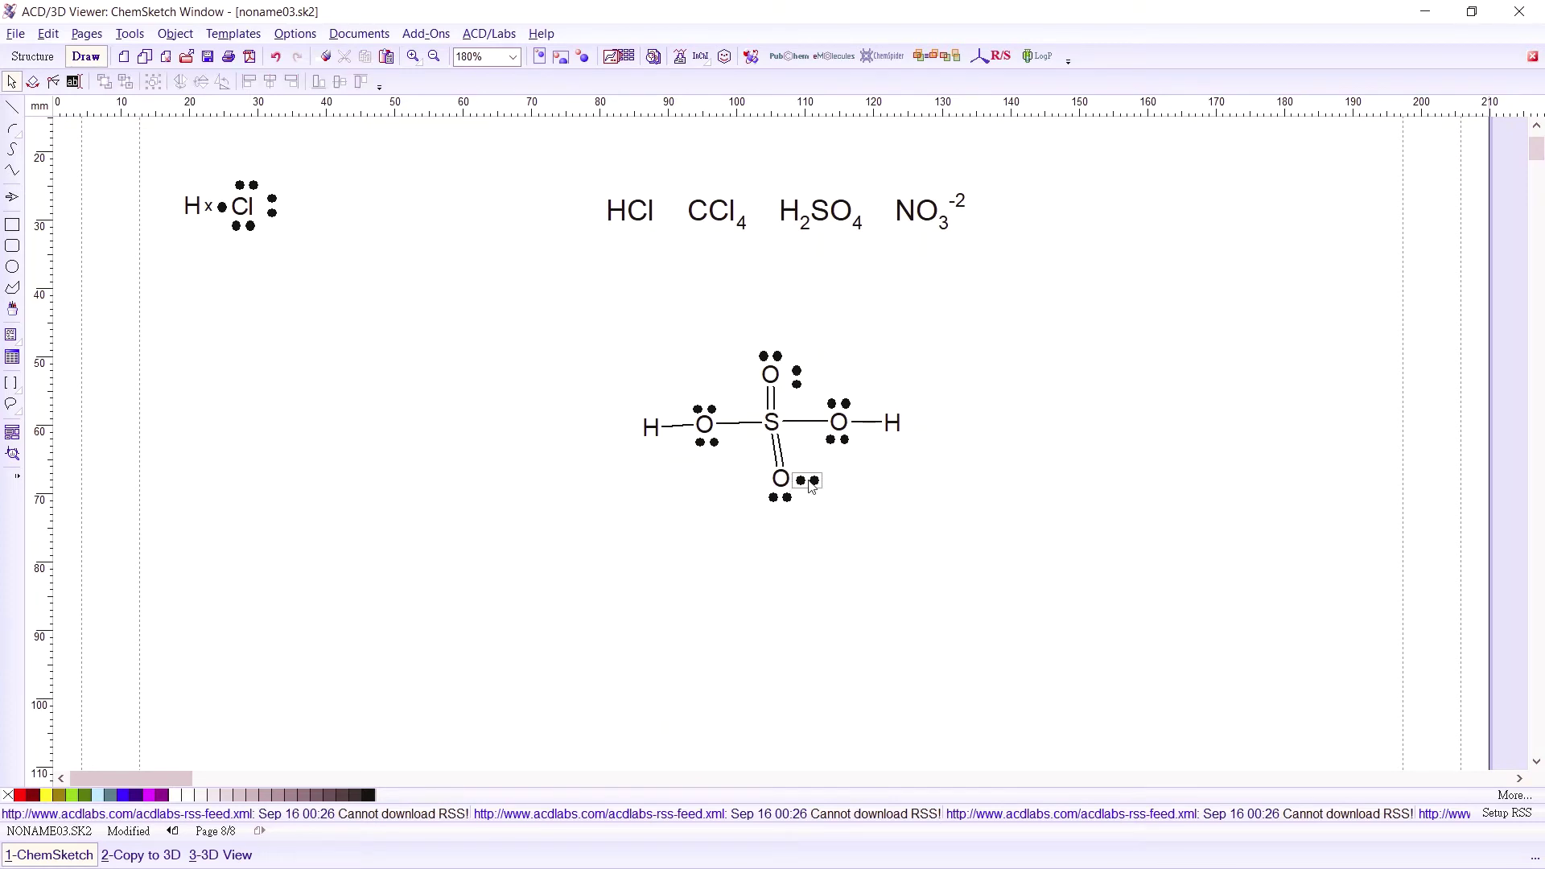
pyautogui.click(810, 485)
pyautogui.click(223, 81)
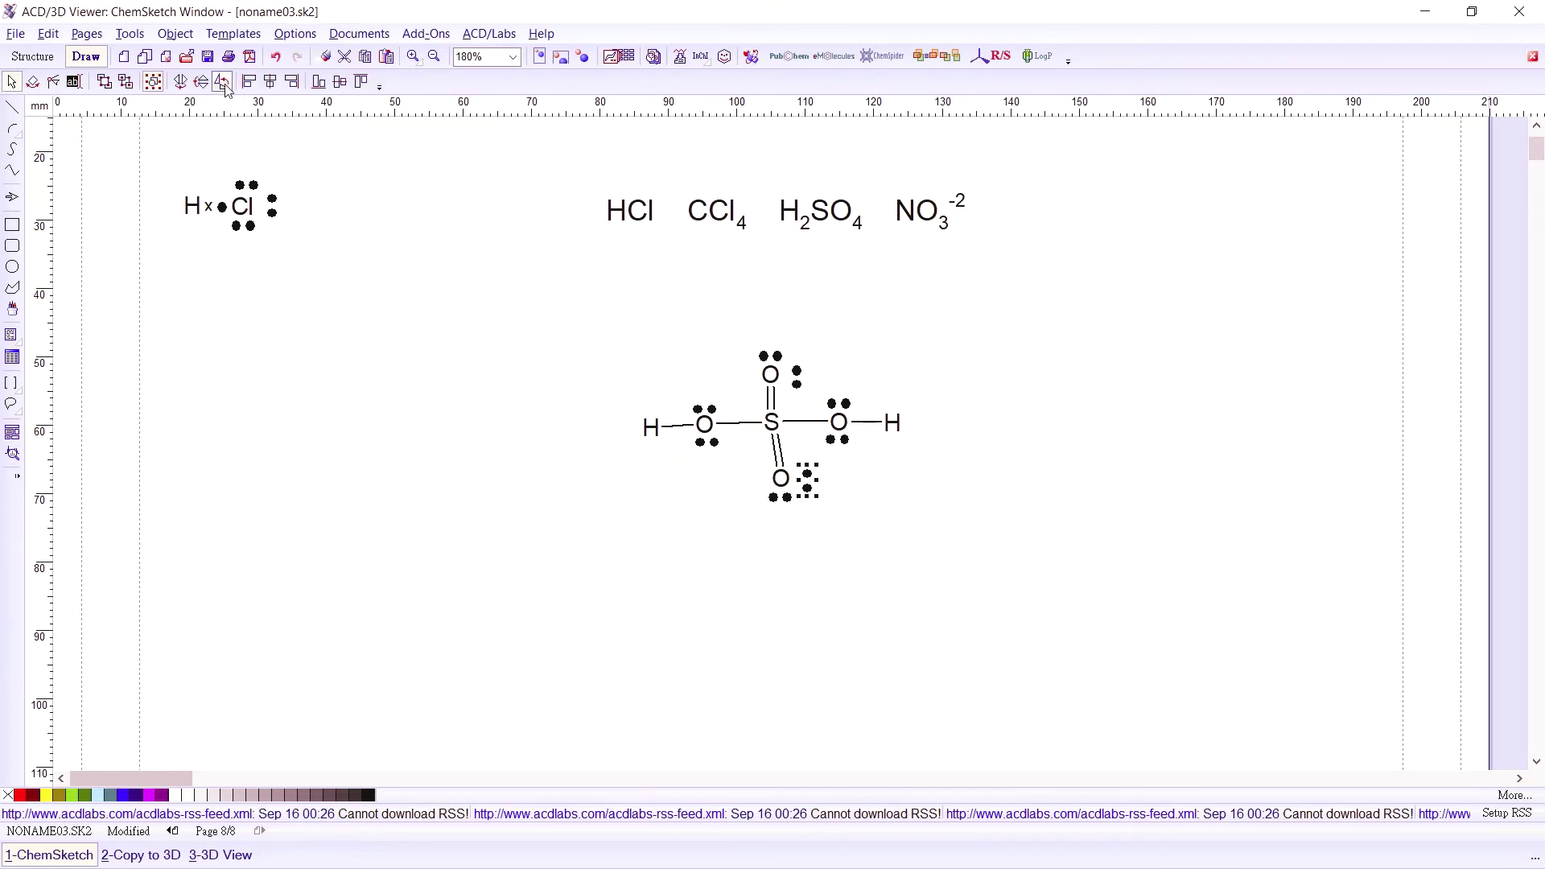
pyautogui.click(820, 533)
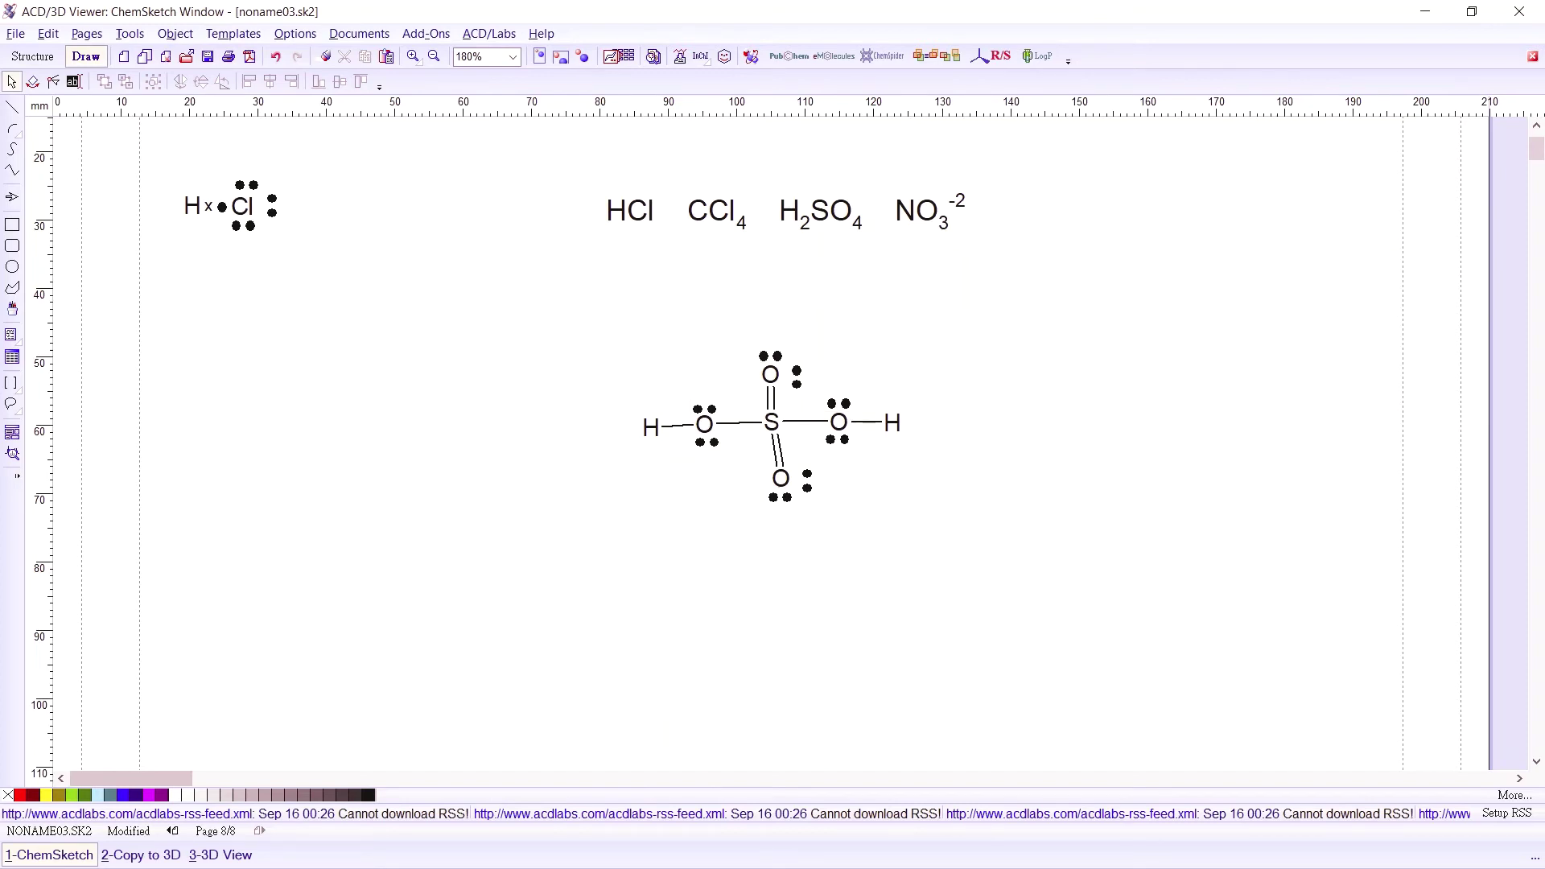
# - Change the superscript charge of NO3 in the formula list to -1
pyautogui.hotkey('ctrl', 'z')
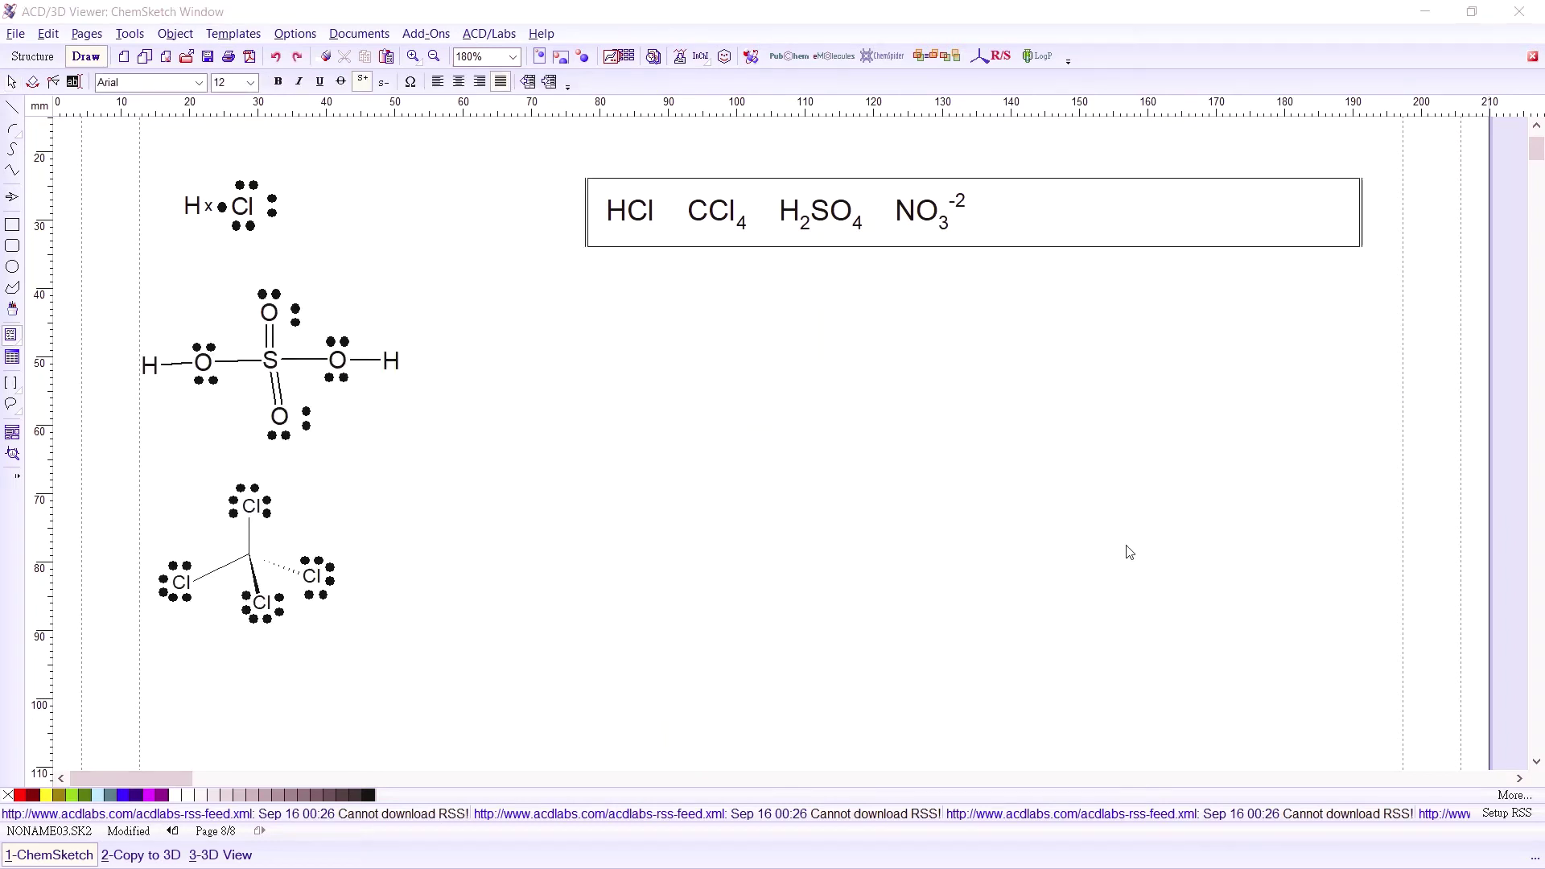
pyautogui.click(965, 238)
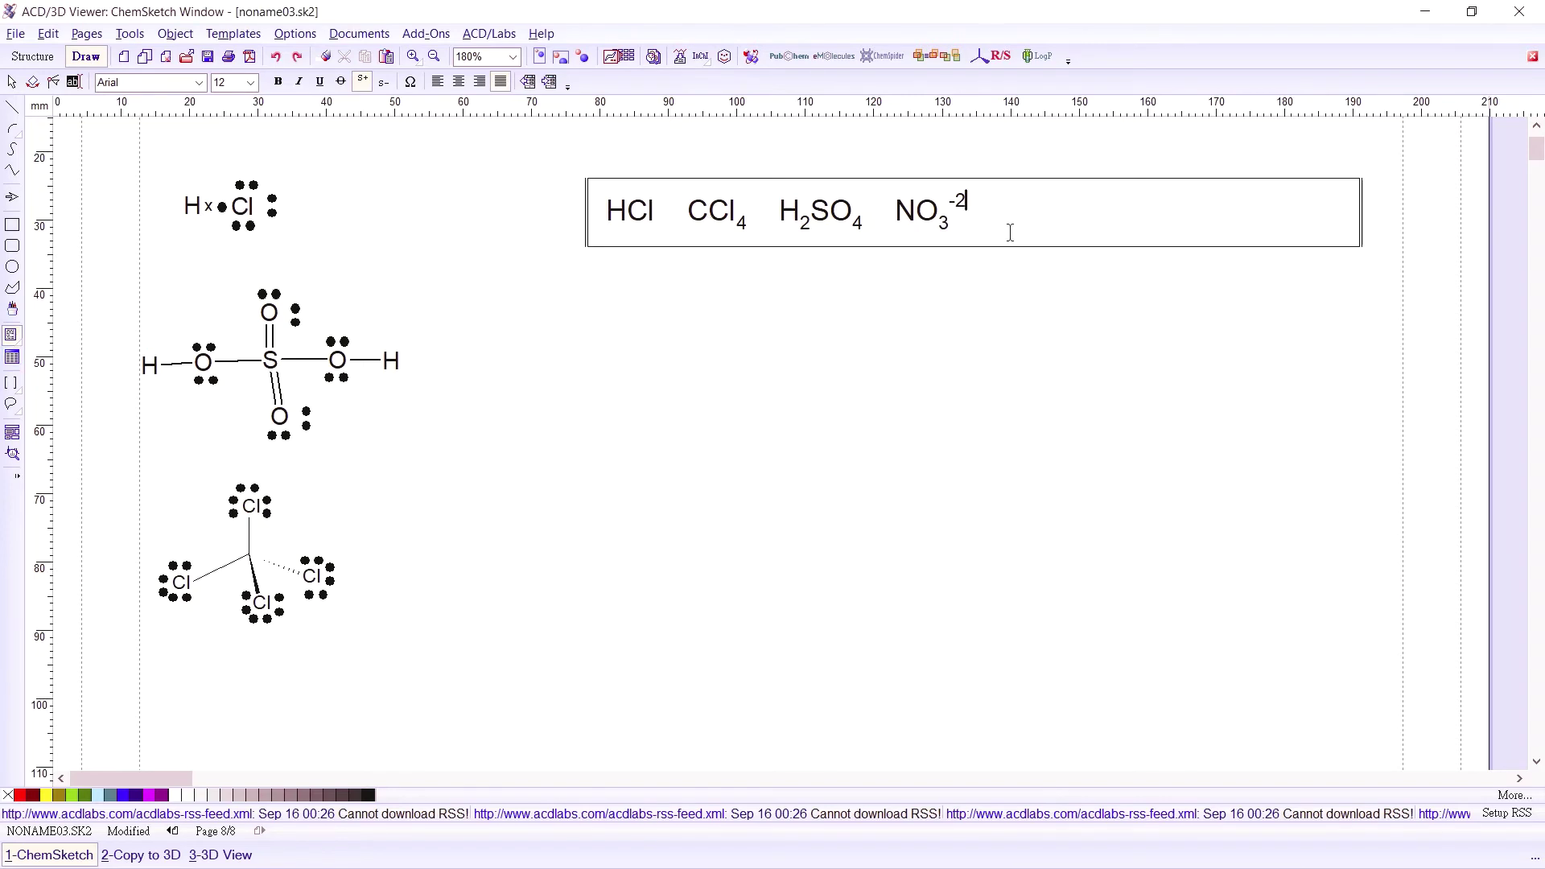
pyautogui.press('BackSpace')
pyautogui.write('1')
pyautogui.click(1150, 236)
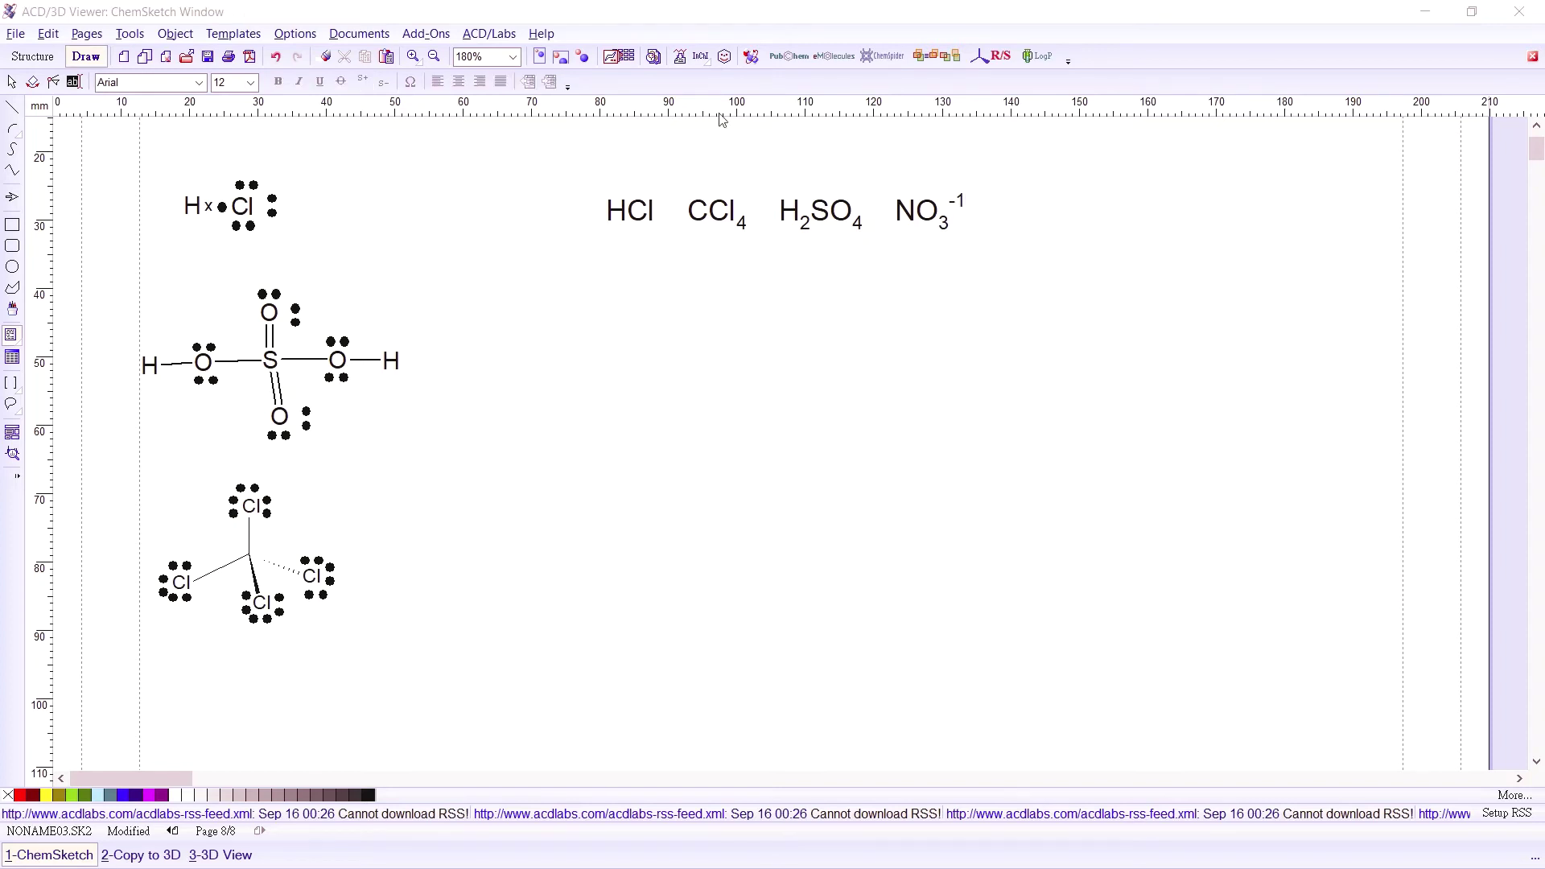
# - Place the Nitrate structure from the Anions (Inorganic) templates in the empty area below the formula list
pyautogui.click(630, 60)
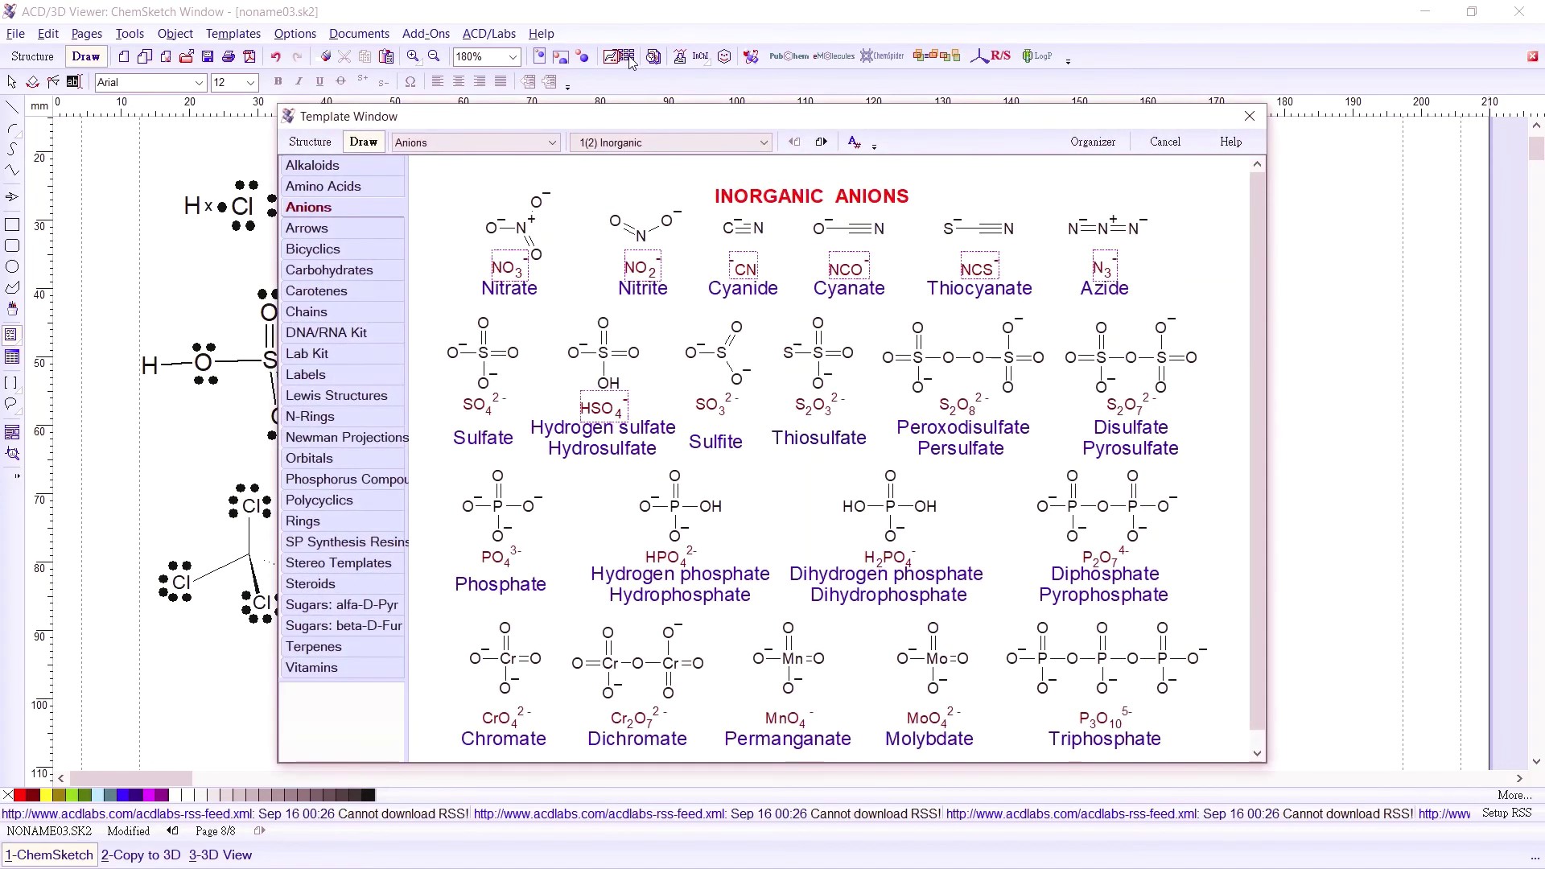
pyautogui.click(316, 165)
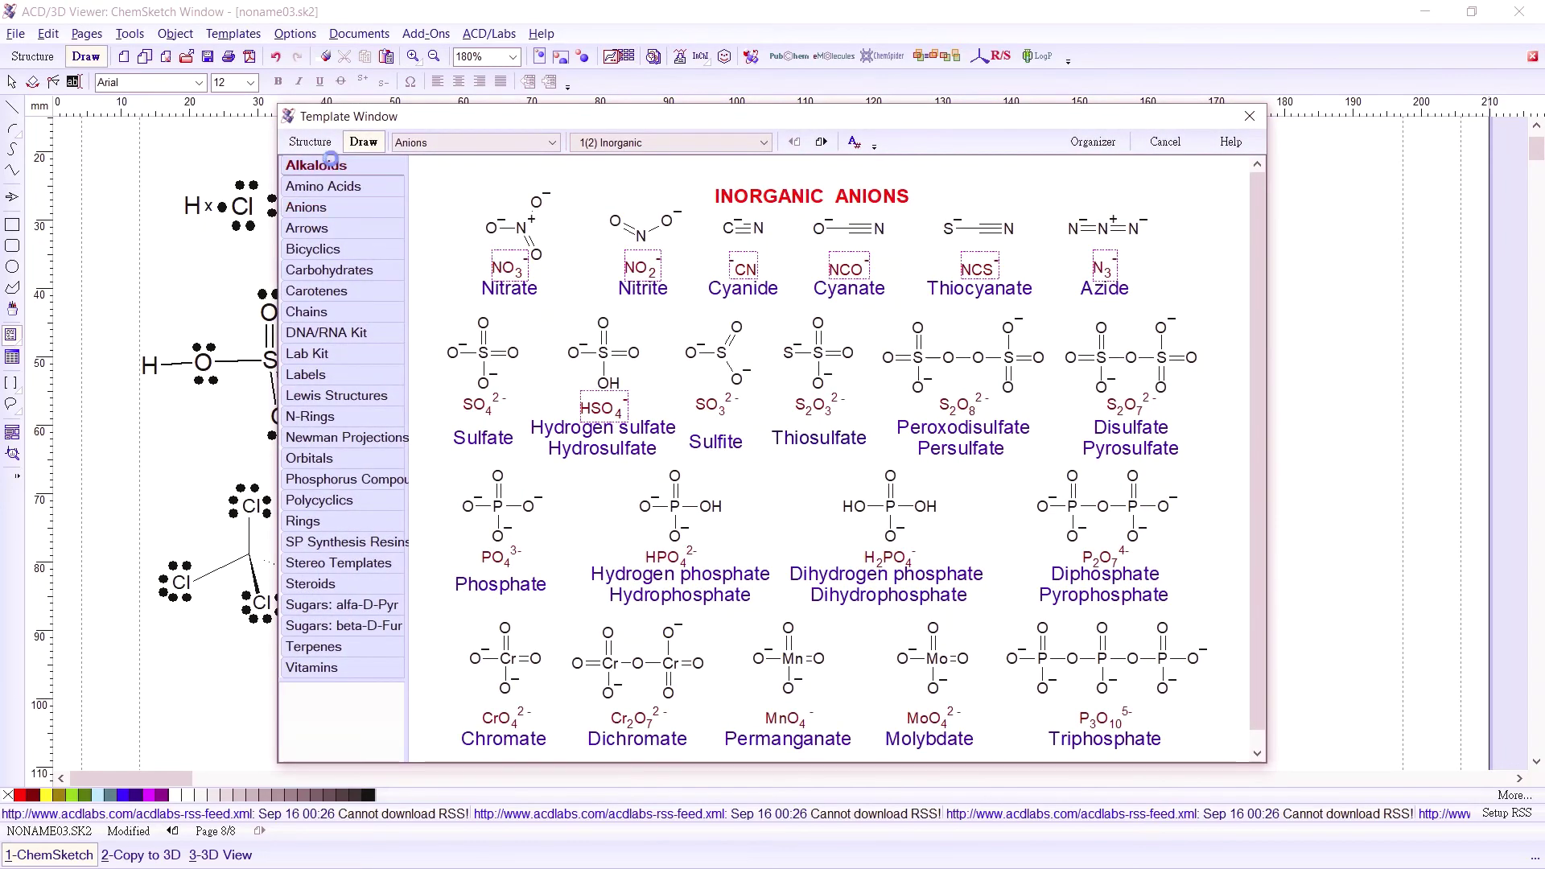
pyautogui.click(322, 209)
pyautogui.click(531, 227)
pyautogui.click(854, 433)
pyautogui.press('Escape')
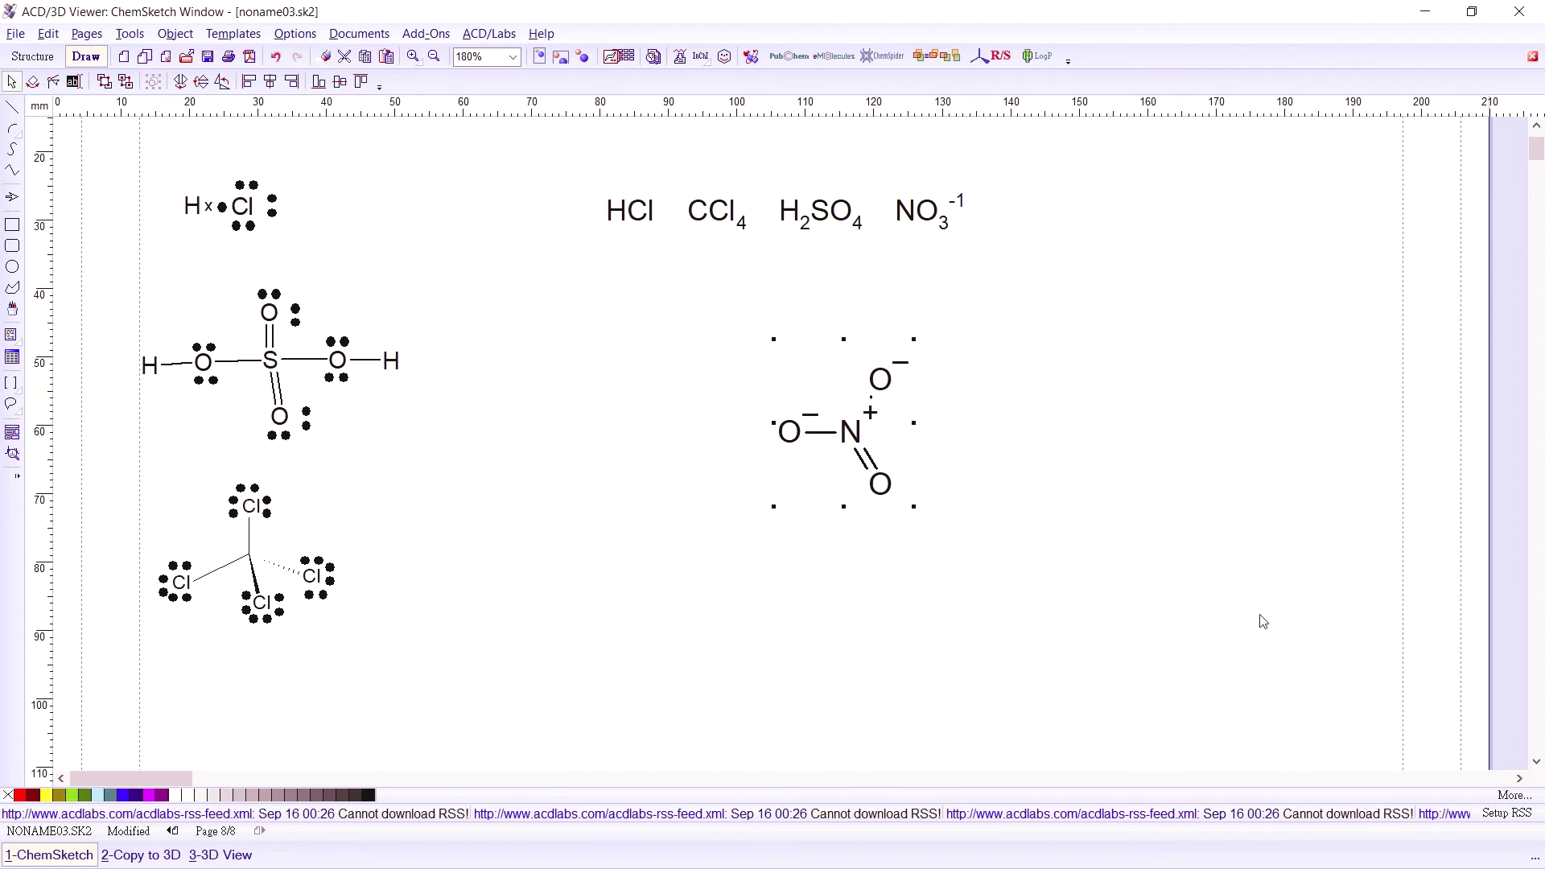
pyautogui.click(1200, 613)
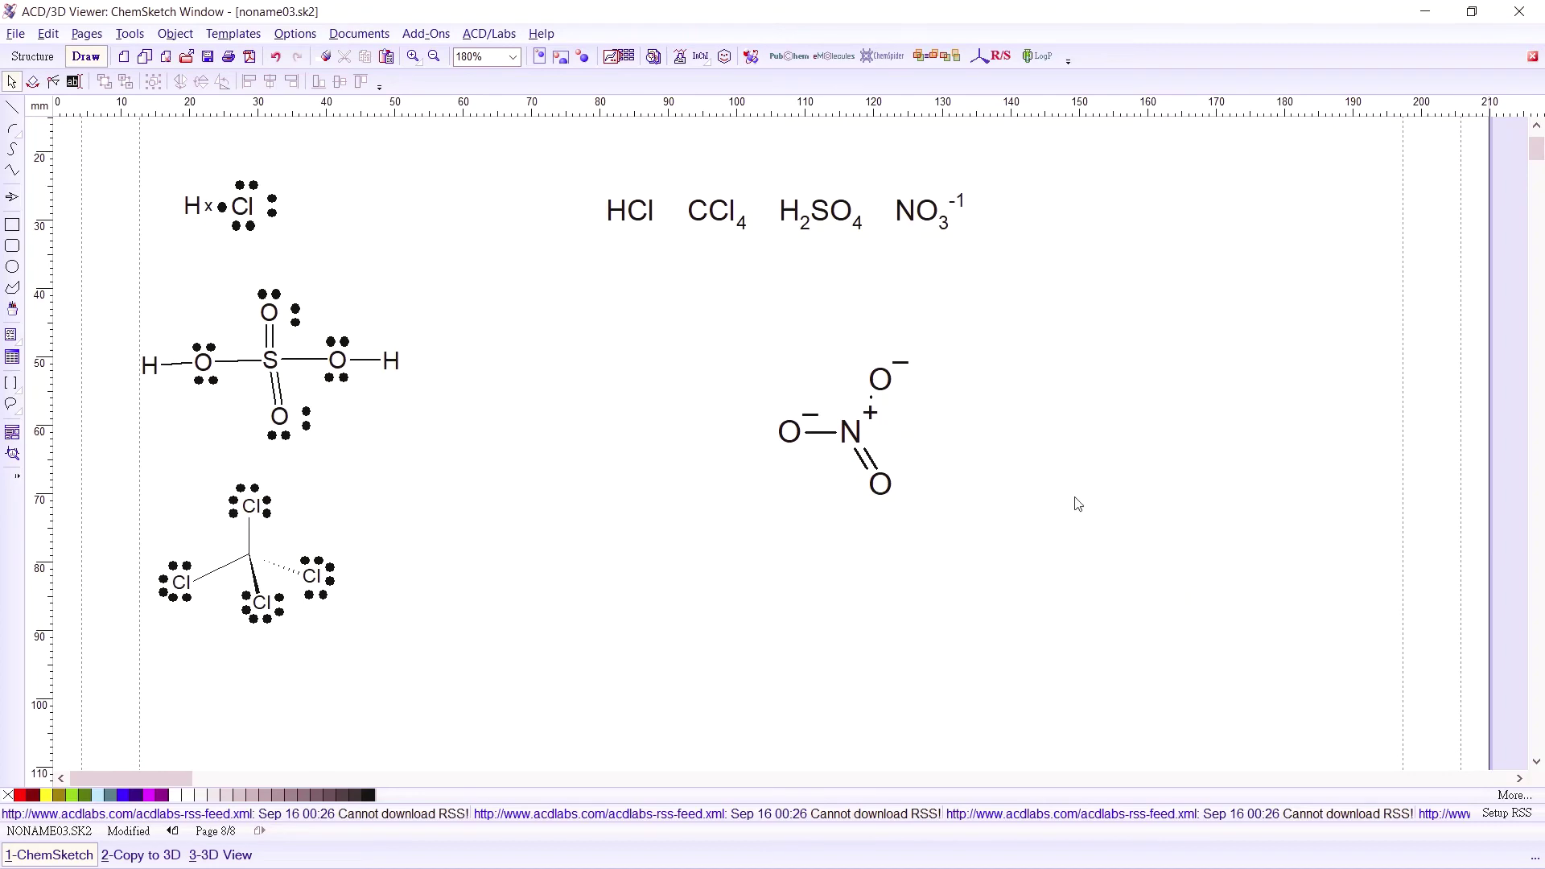
# - Place horizontal two-dot pairs from the Lewis Structures templates above and on both sides of the nitrate's upper oxygen
pyautogui.click(619, 58)
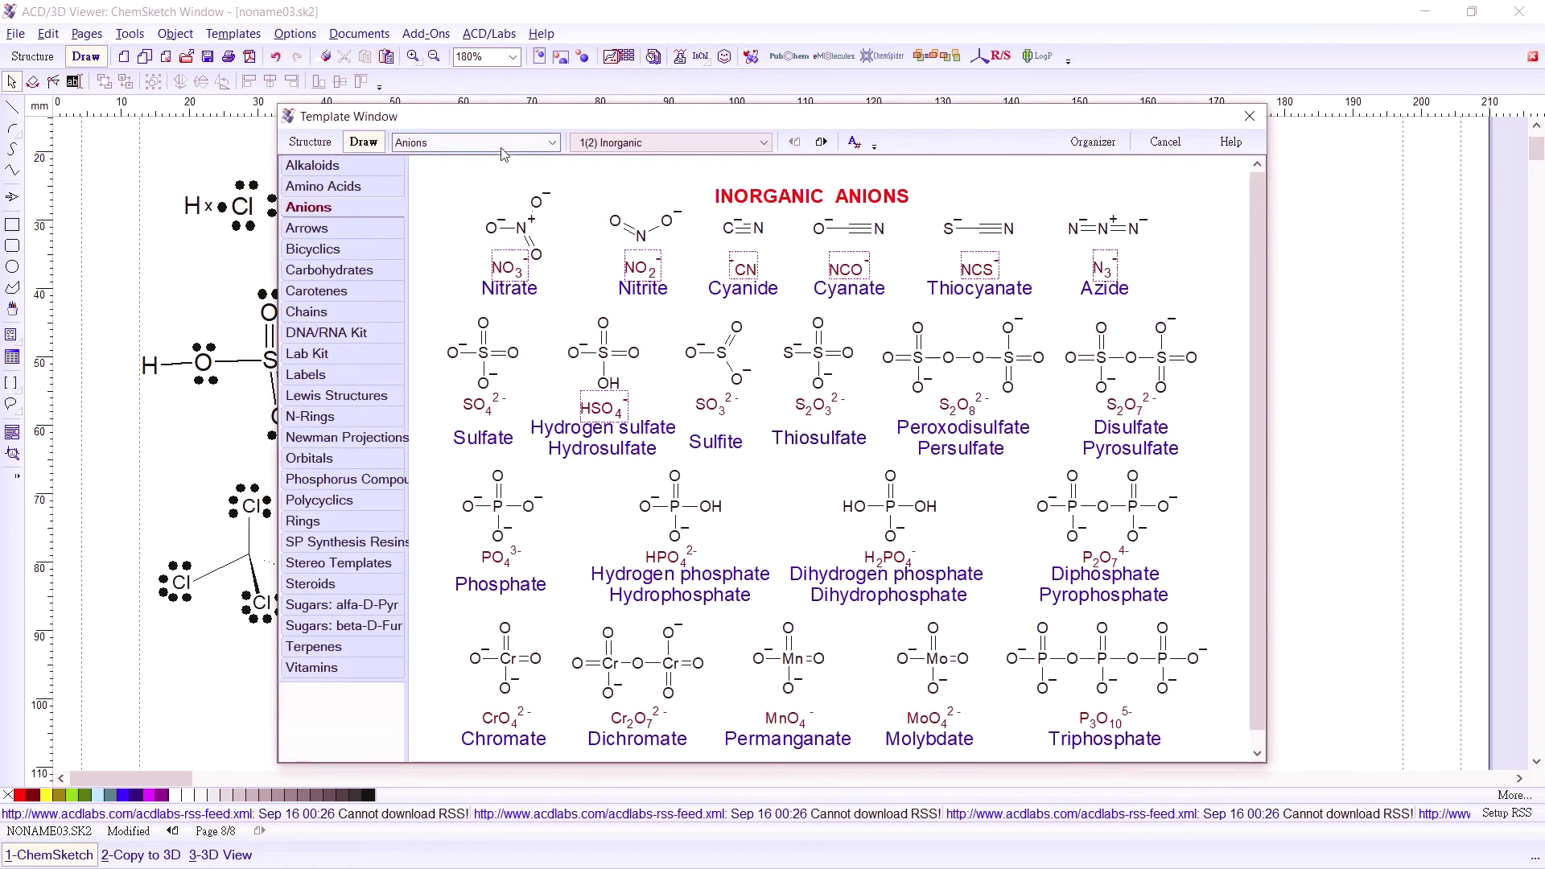
pyautogui.click(500, 145)
pyautogui.scroll(-3, 459, 241)
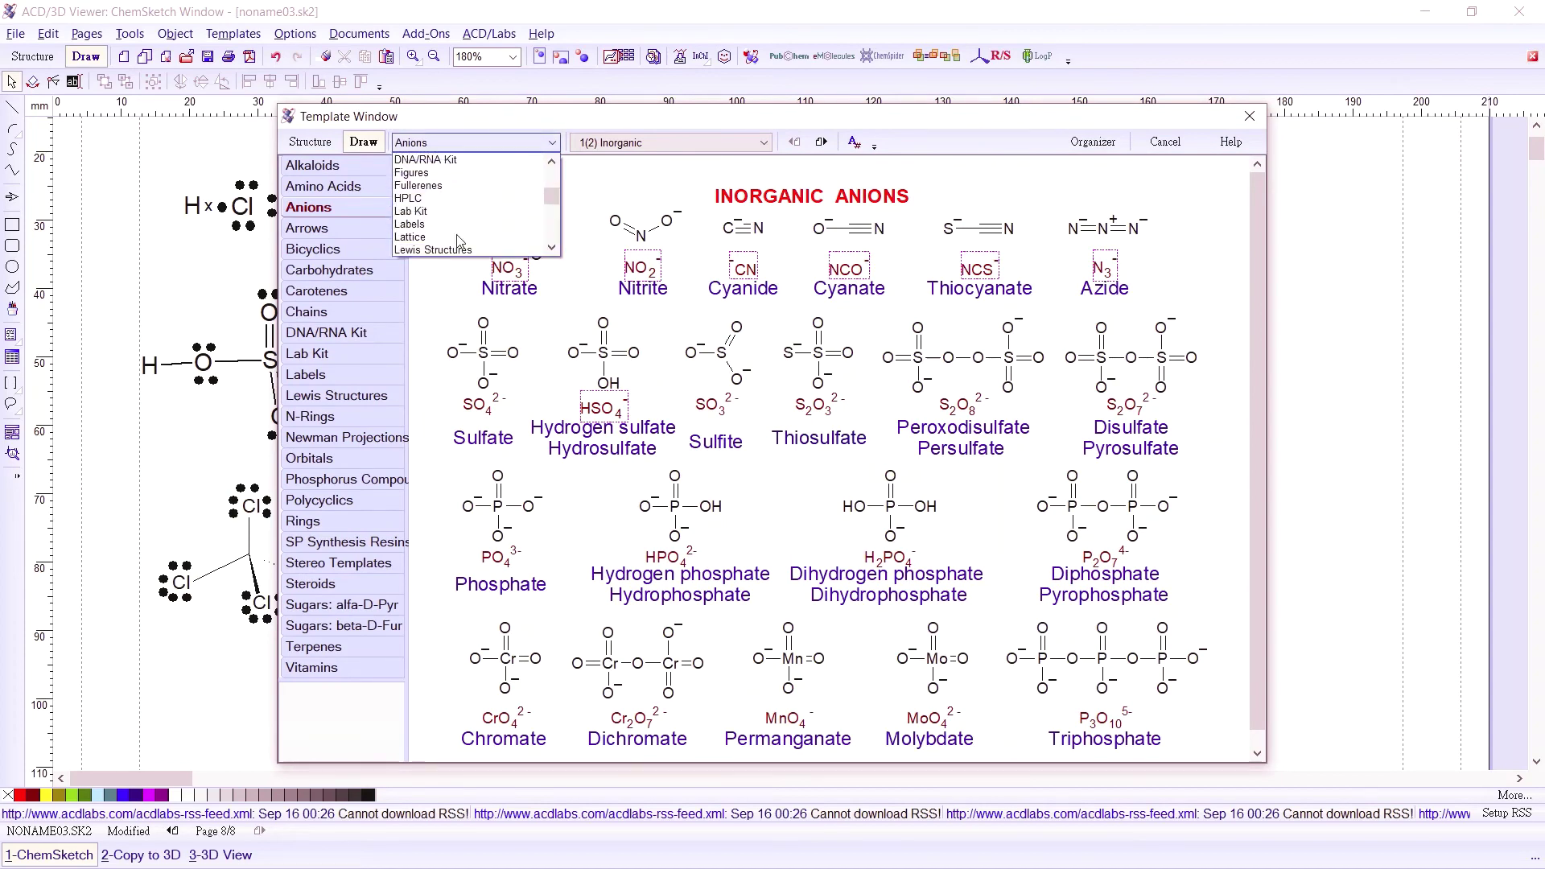
pyautogui.click(459, 248)
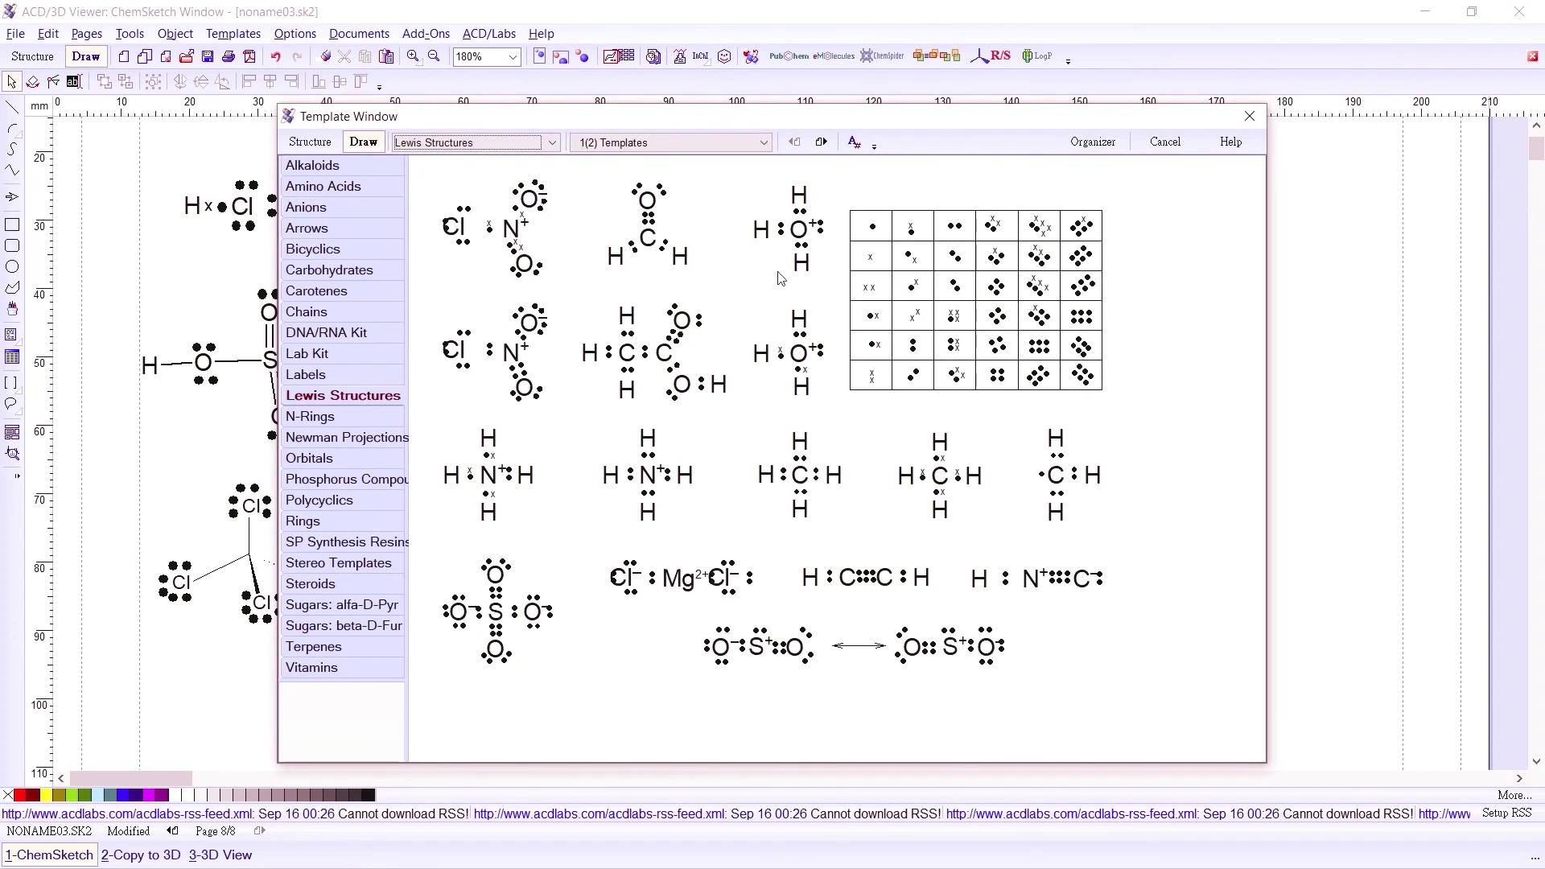
pyautogui.click(954, 233)
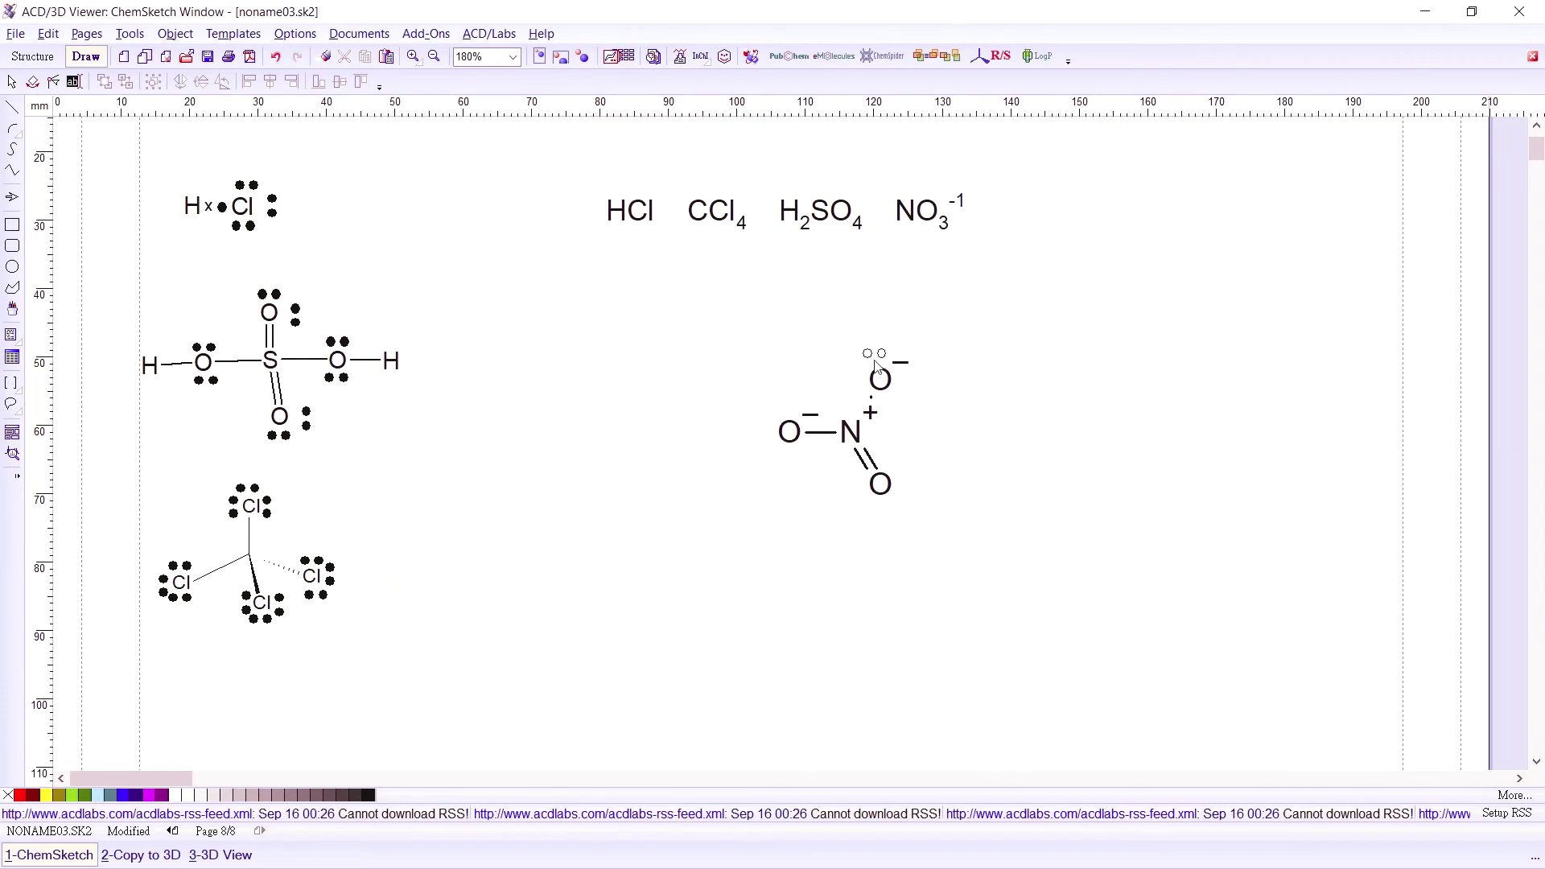
pyautogui.click(857, 386)
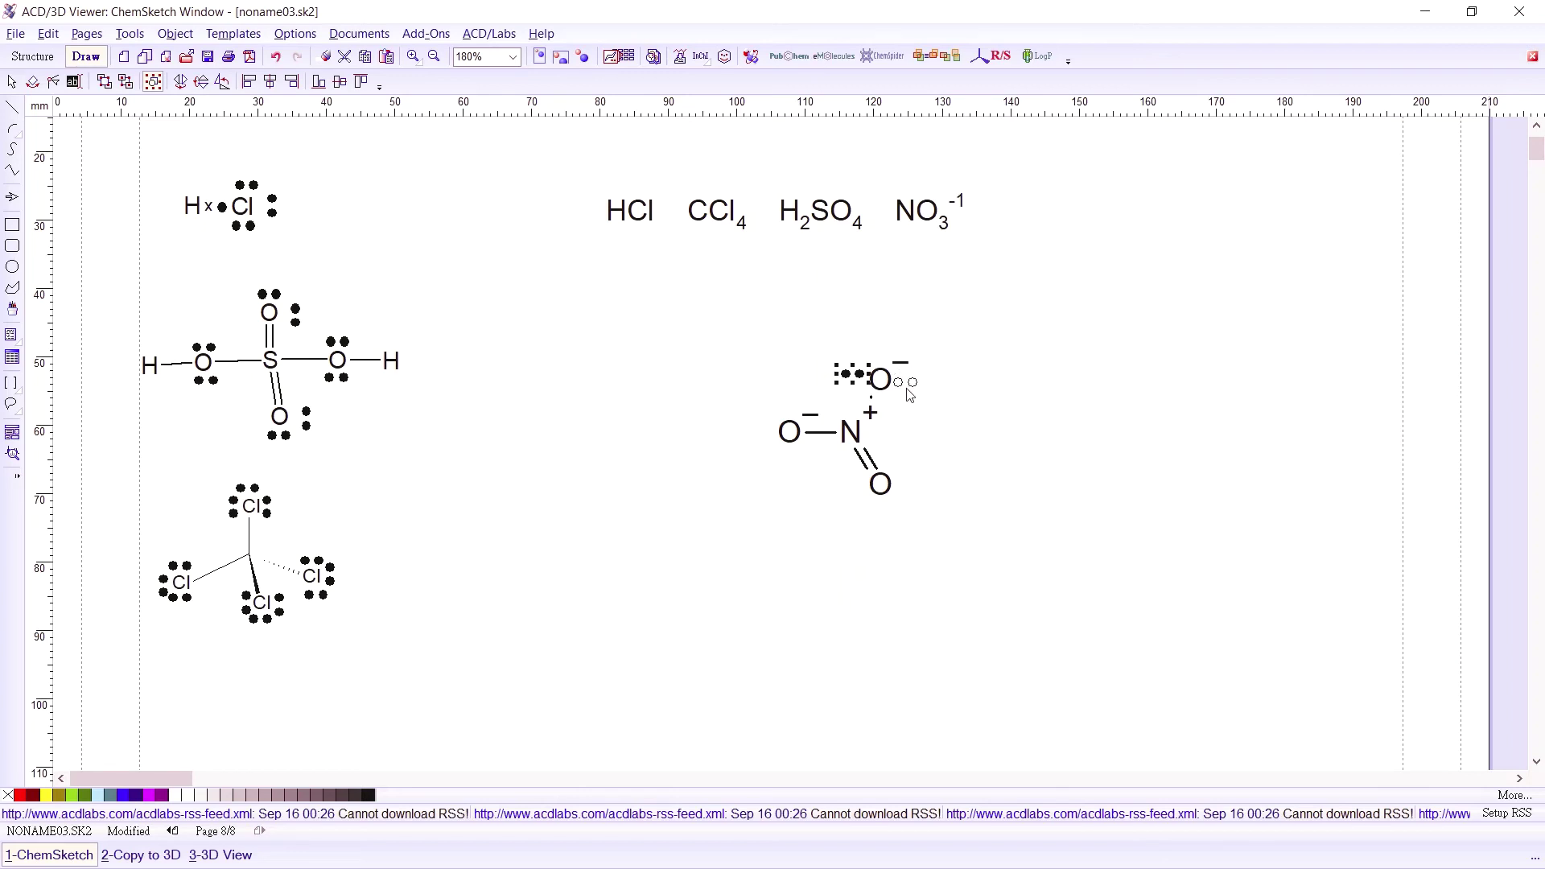
pyautogui.click(883, 364)
pyautogui.click(912, 386)
# - Place two-dot pairs above, left of and below the nitrate's left oxygen, and right of and below its double-bonded oxygen
pyautogui.click(758, 428)
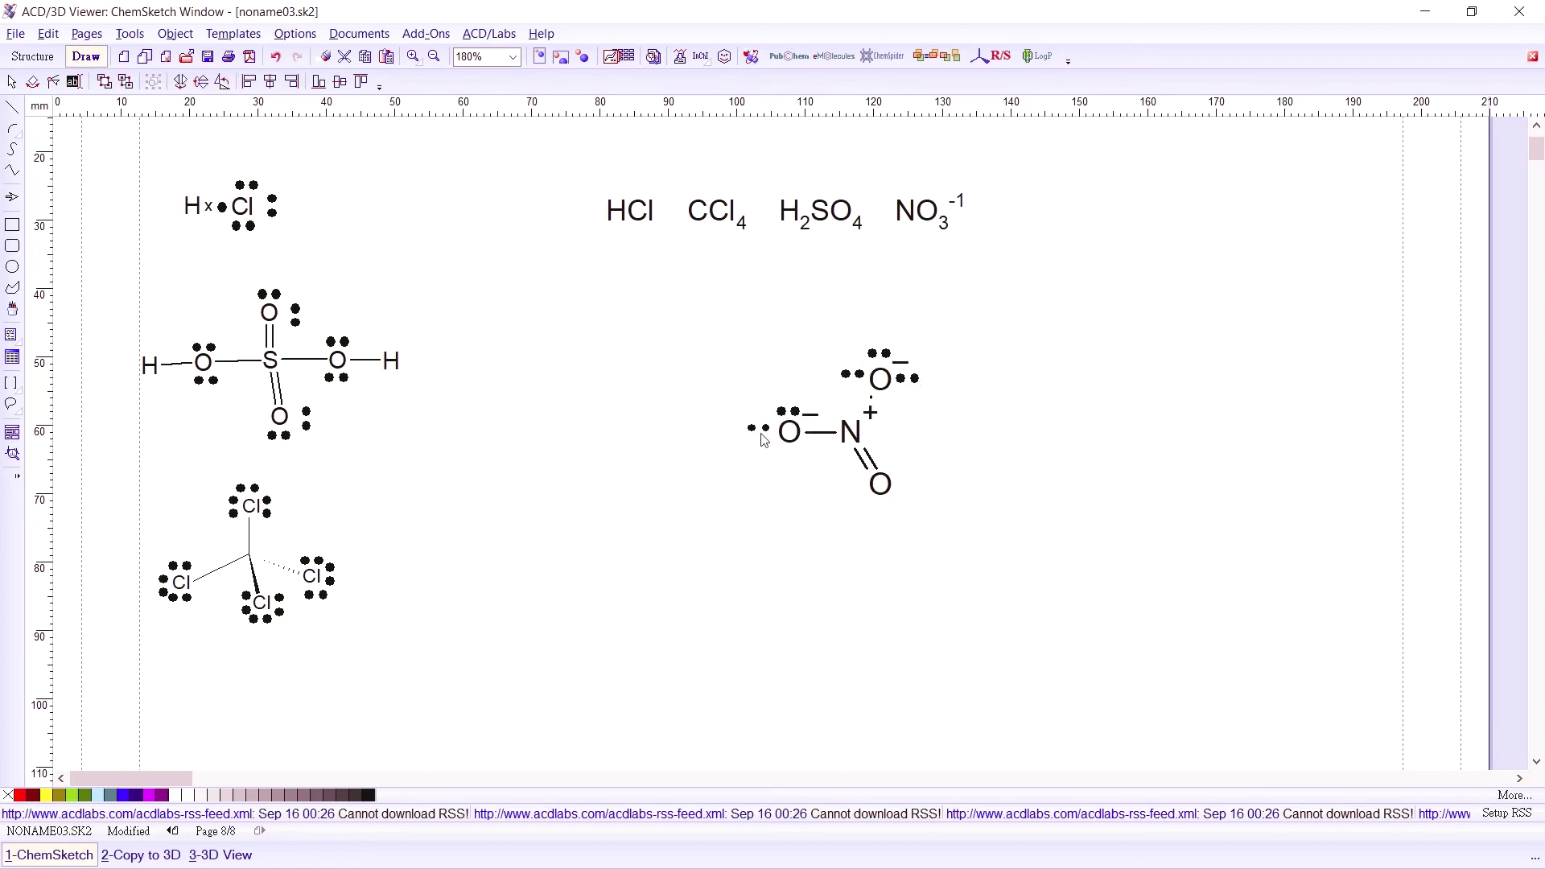
pyautogui.click(787, 452)
pyautogui.click(906, 481)
pyautogui.click(891, 516)
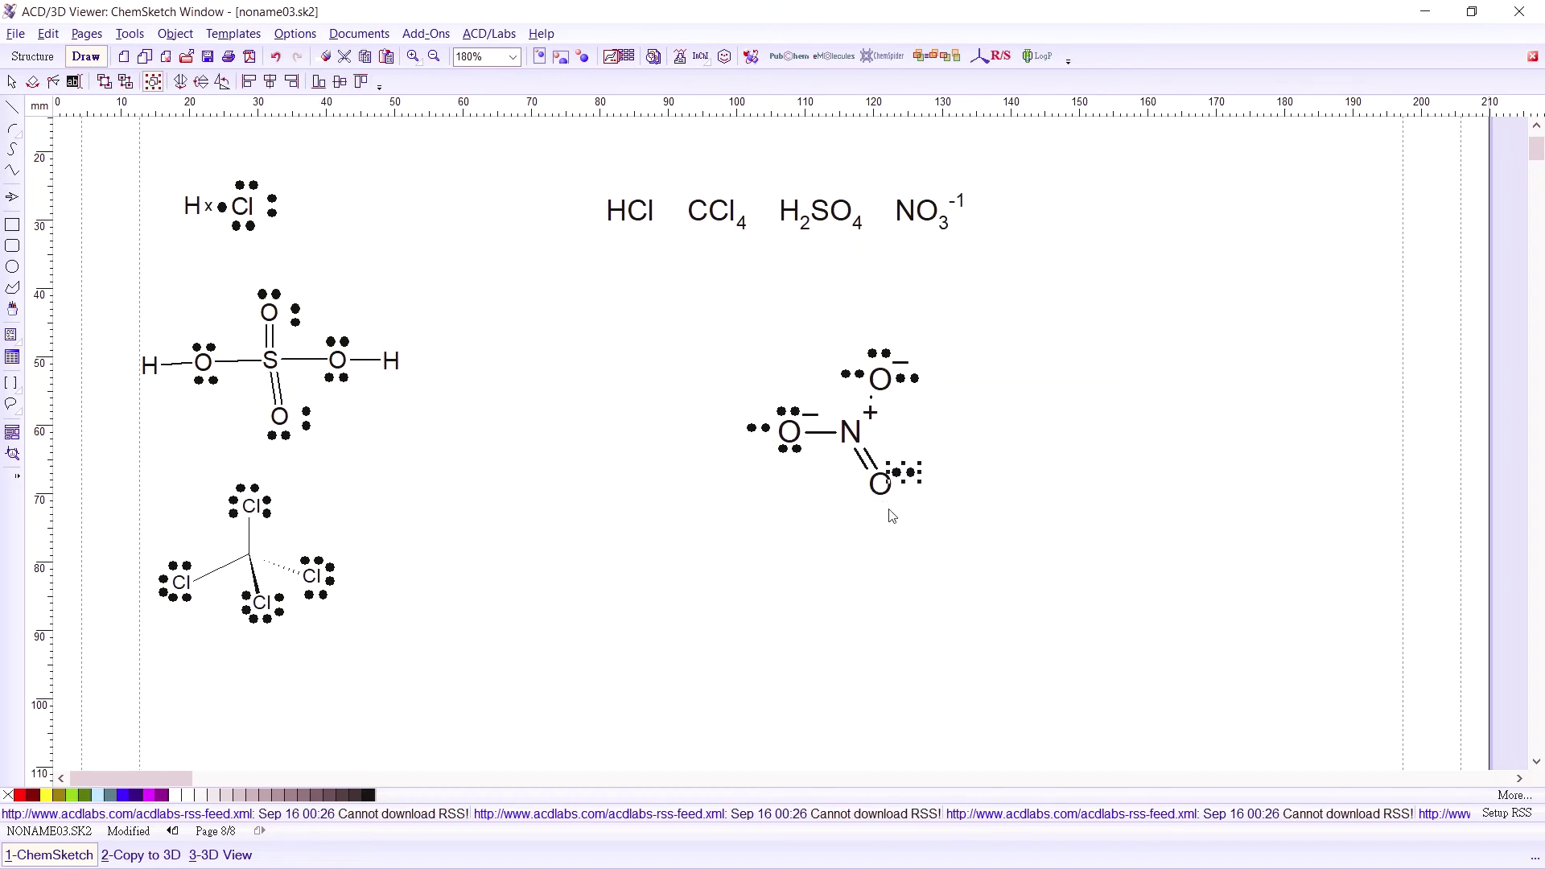
pyautogui.rightClick(964, 556)
pyautogui.rightClick(942, 548)
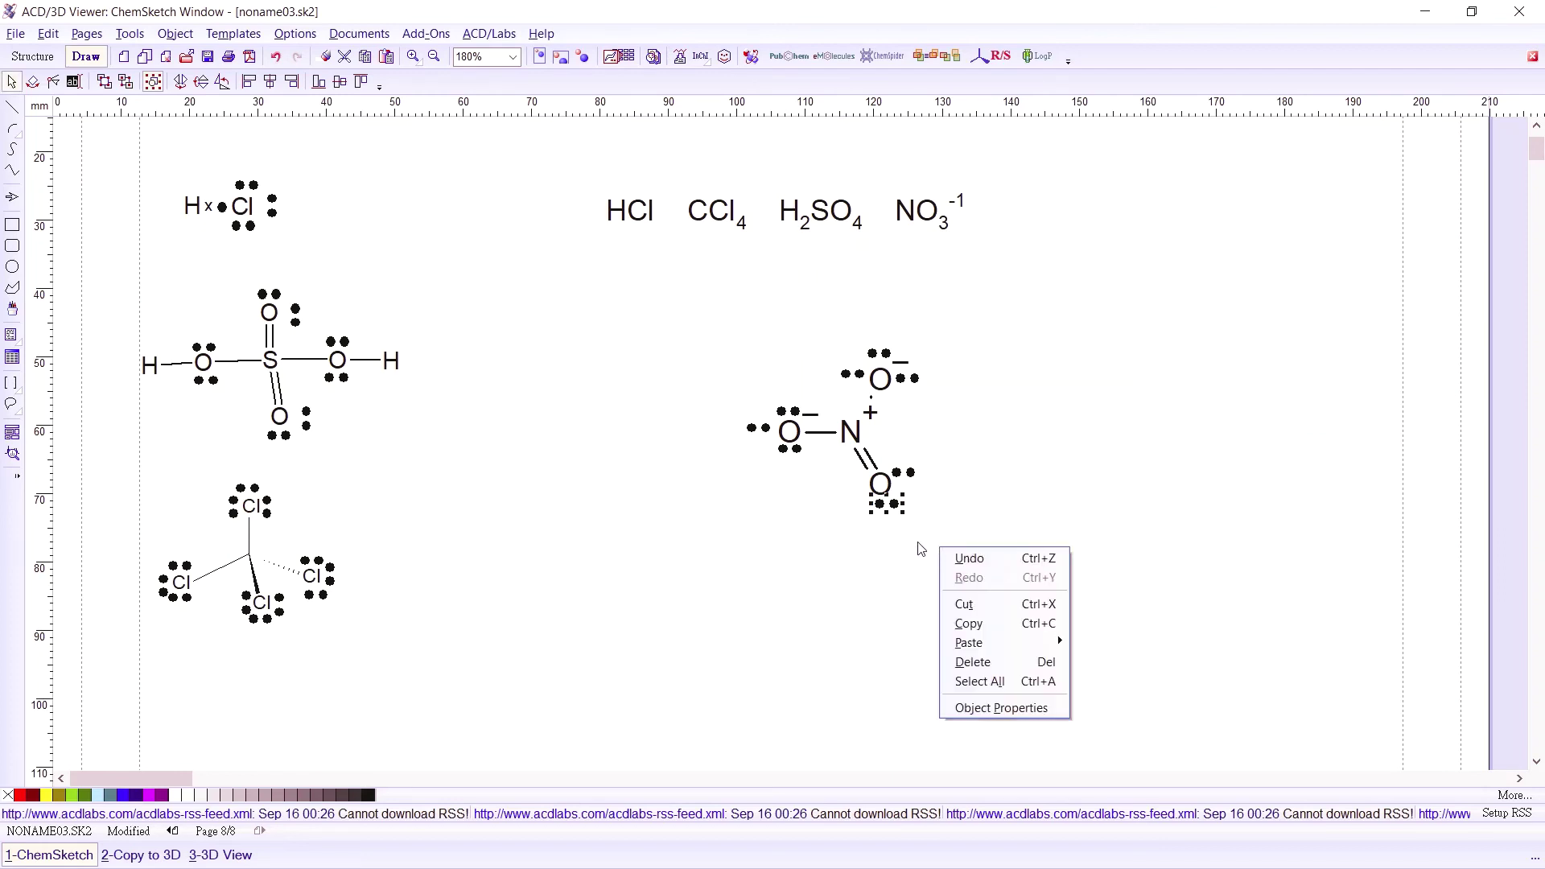
pyautogui.click(925, 546)
pyautogui.click(934, 544)
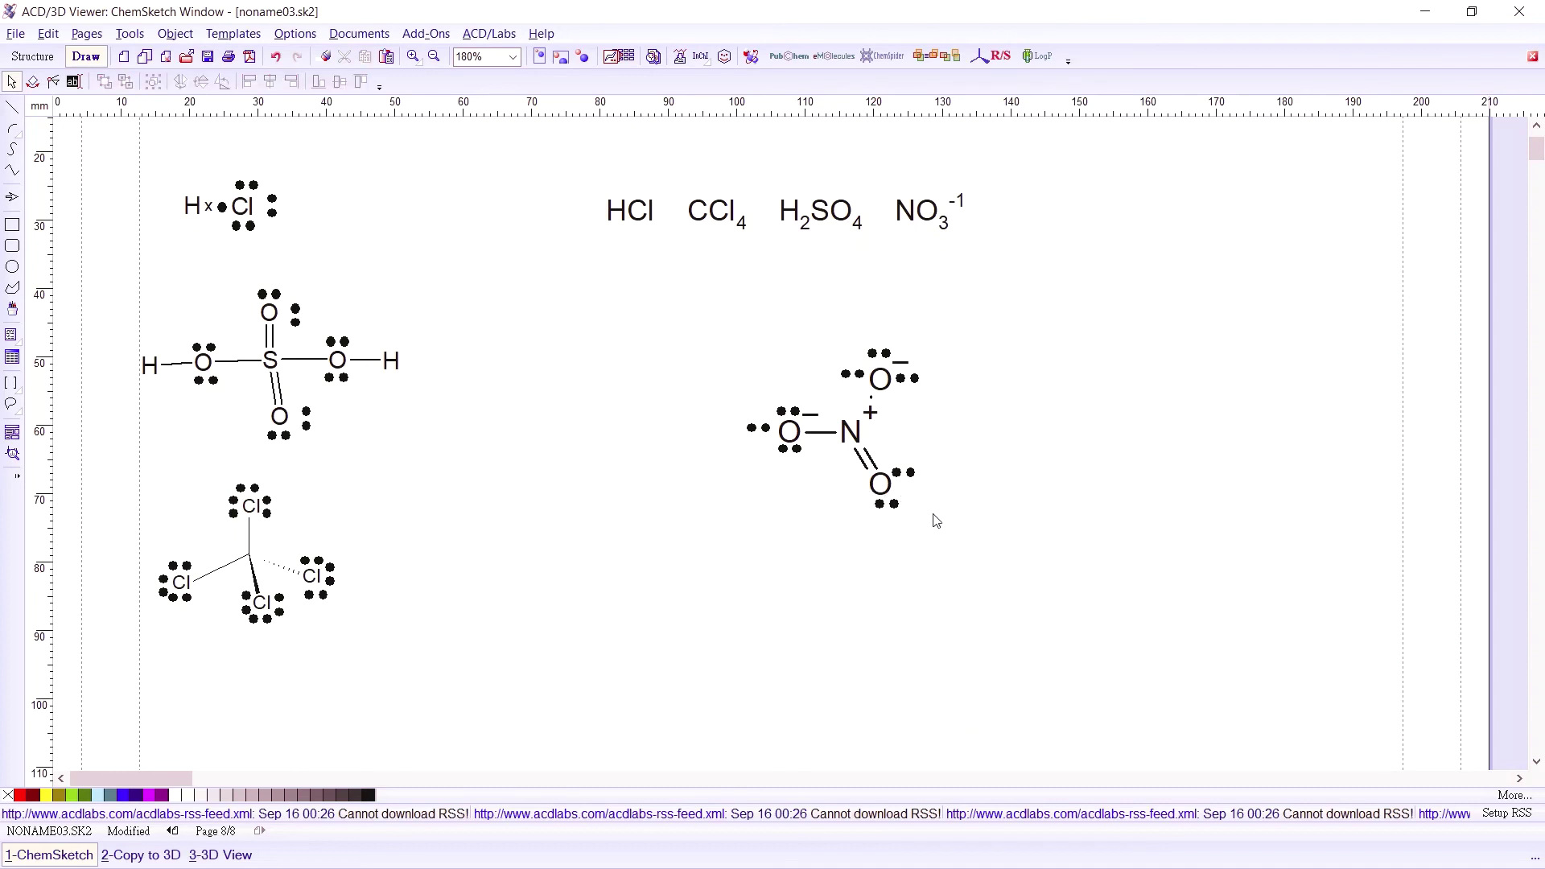
# - Rotate the dot pairs on both sides of the upper oxygen and the one left of the left oxygen to stand vertically
pyautogui.doubleClick(918, 383)
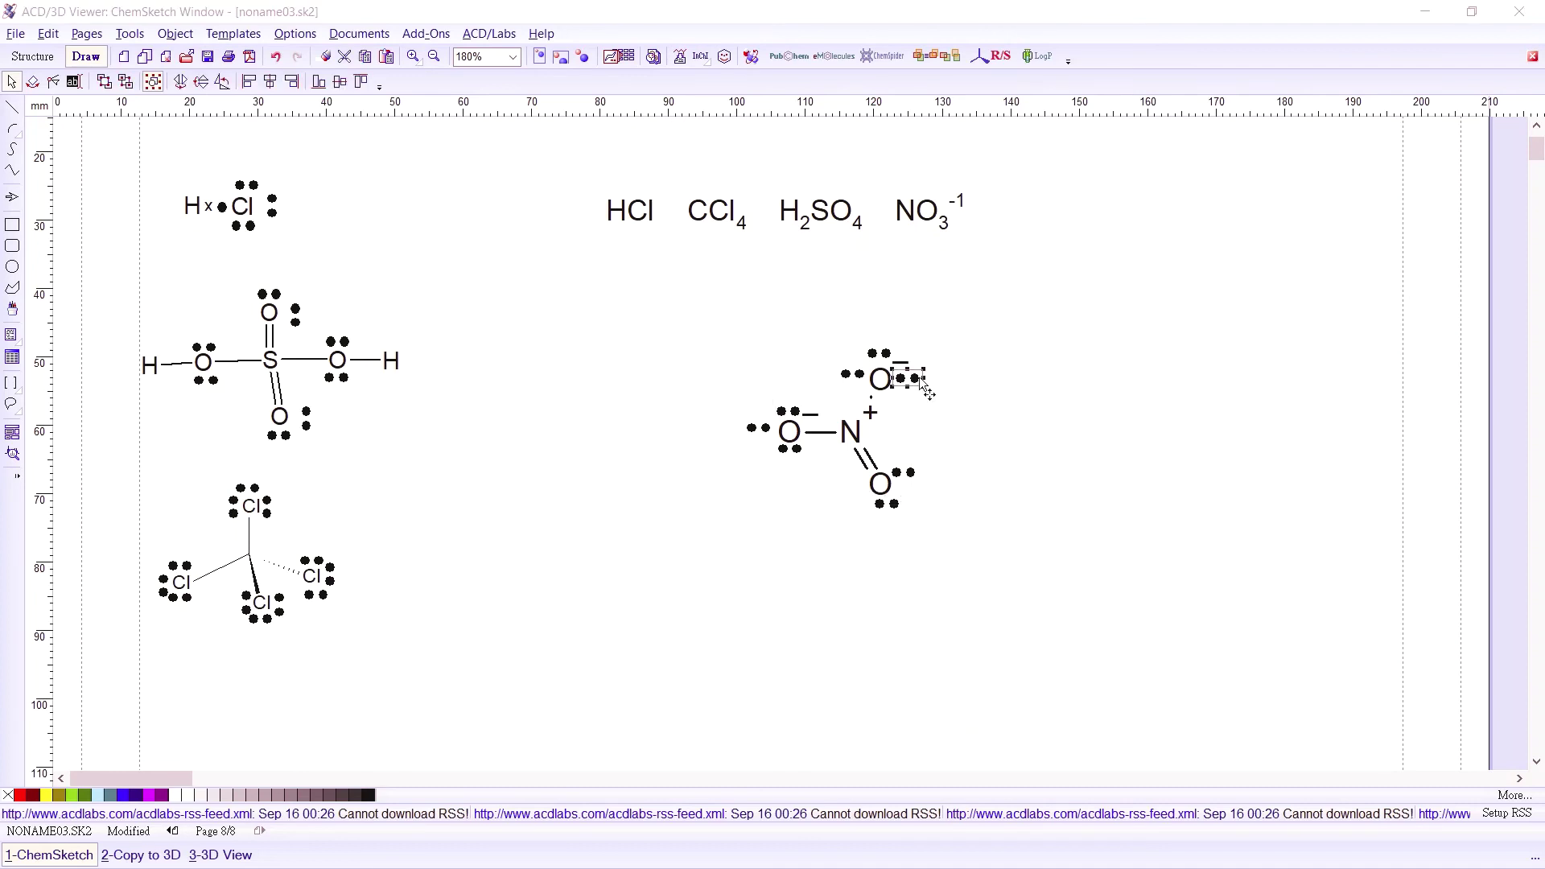
pyautogui.click(223, 83)
pyautogui.click(844, 384)
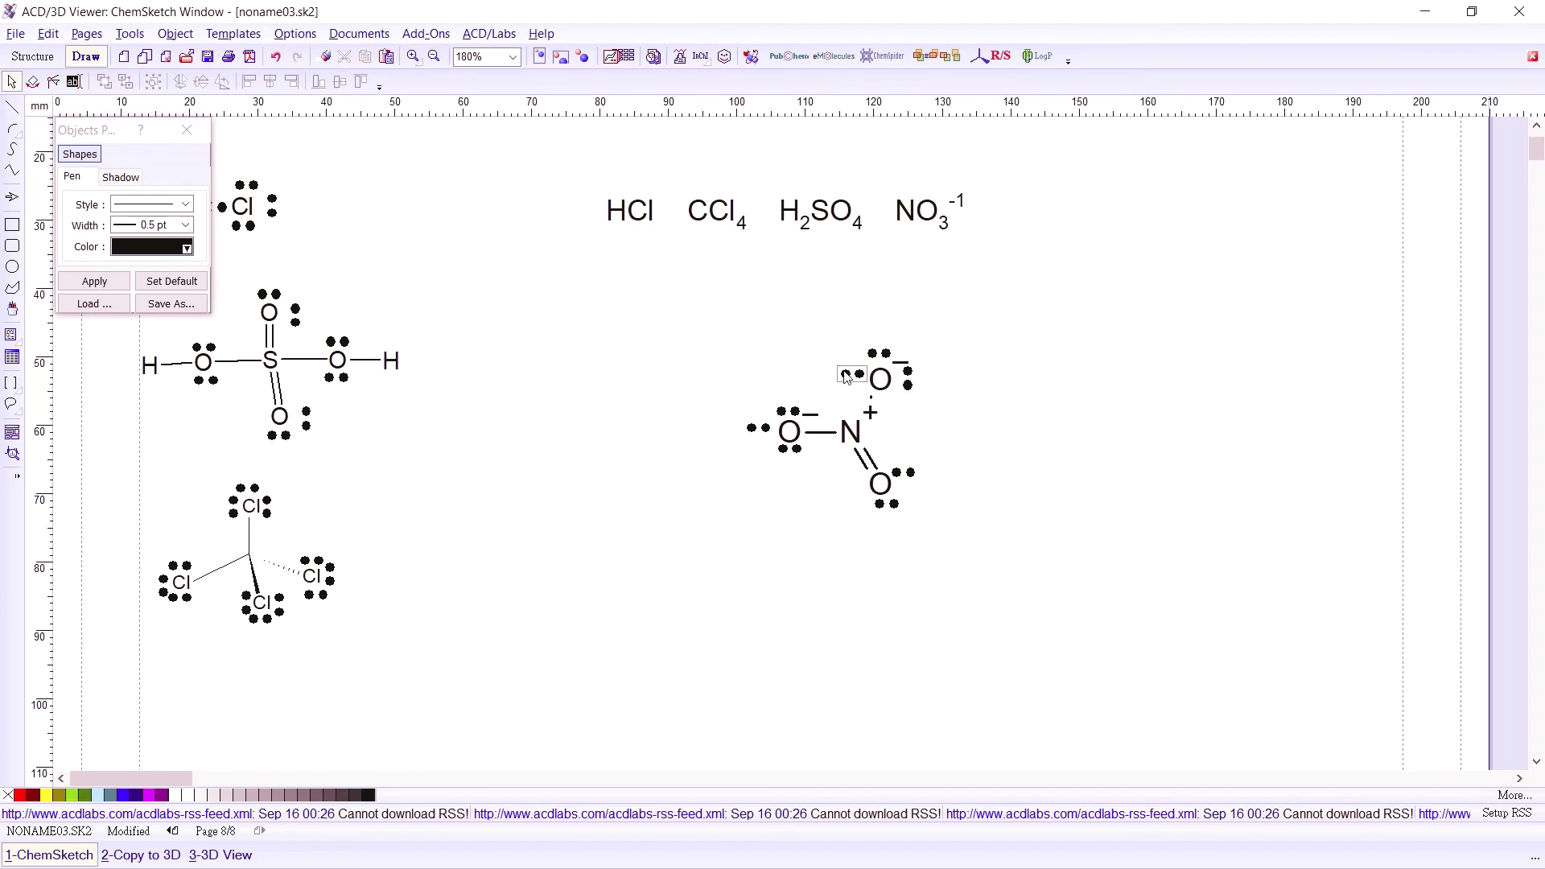
pyautogui.click(846, 378)
pyautogui.click(223, 84)
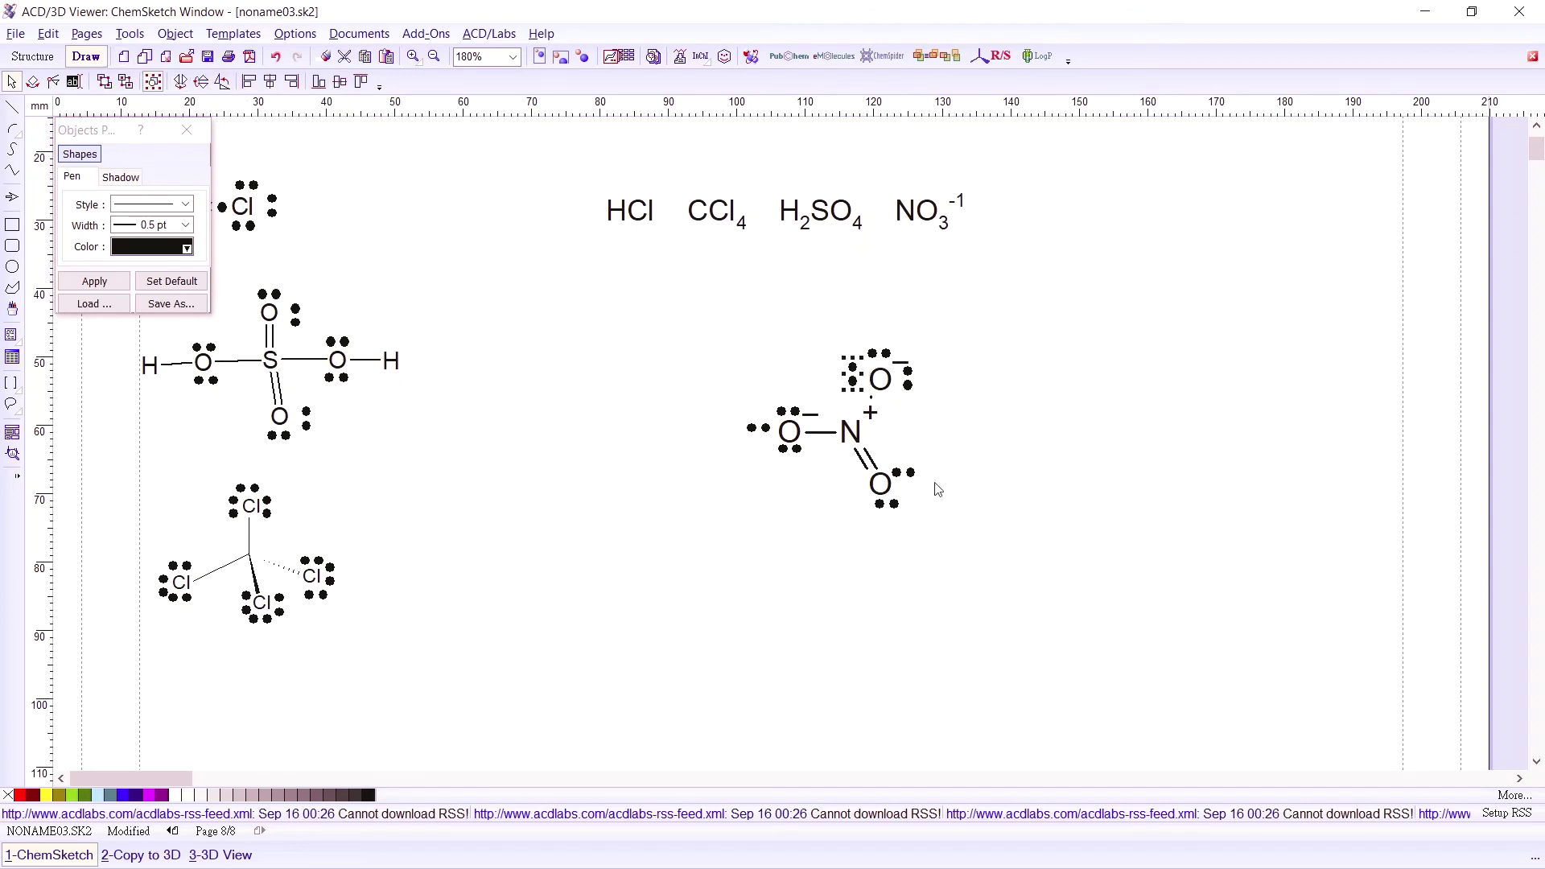
pyautogui.click(759, 429)
pyautogui.click(223, 83)
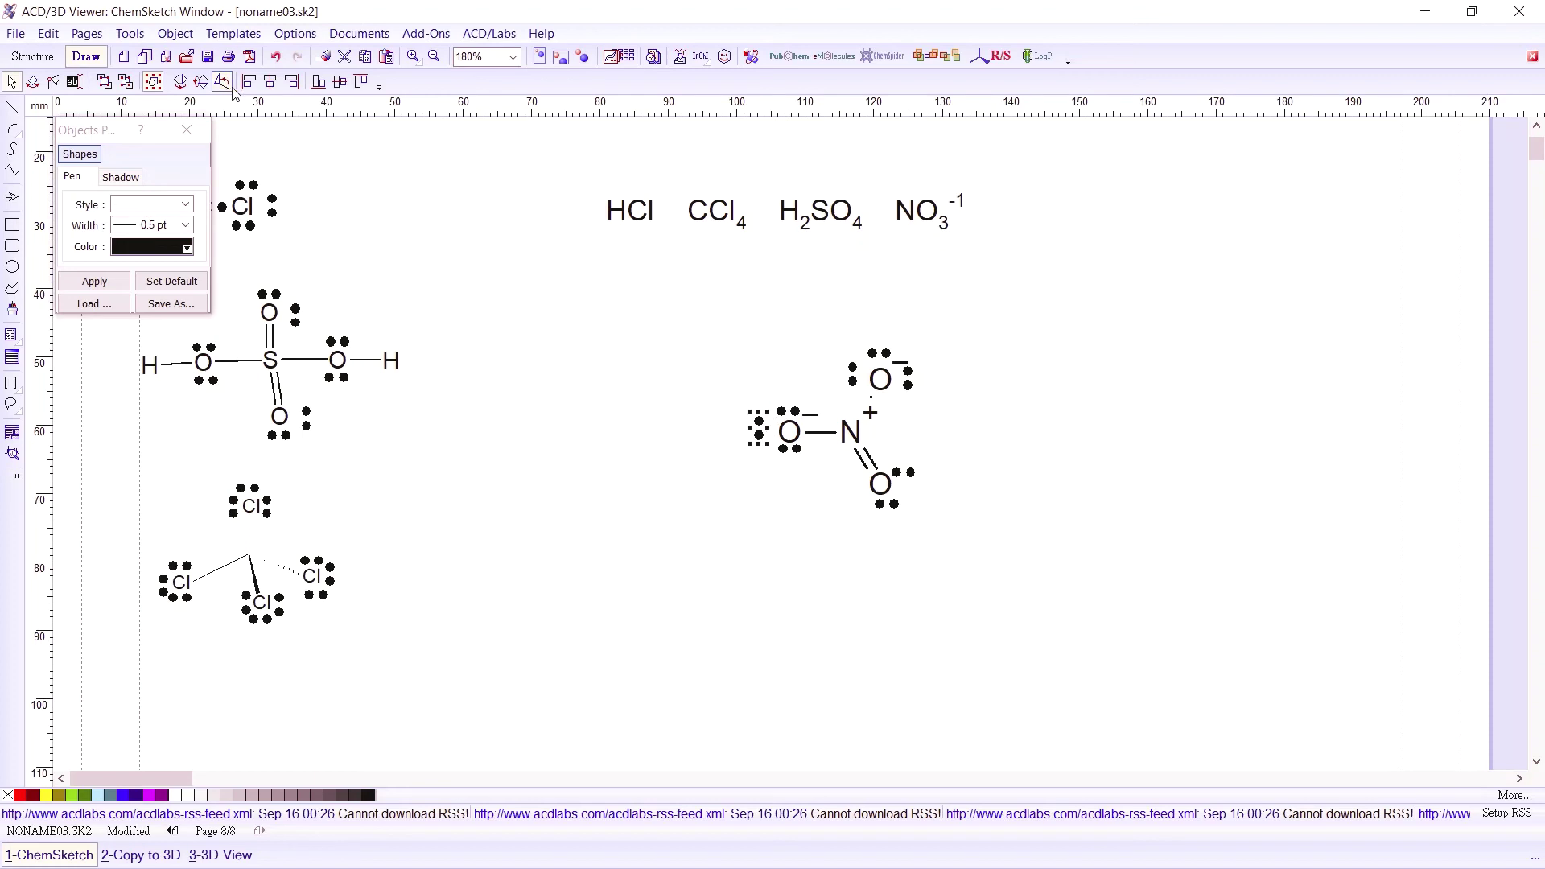
pyautogui.click(966, 581)
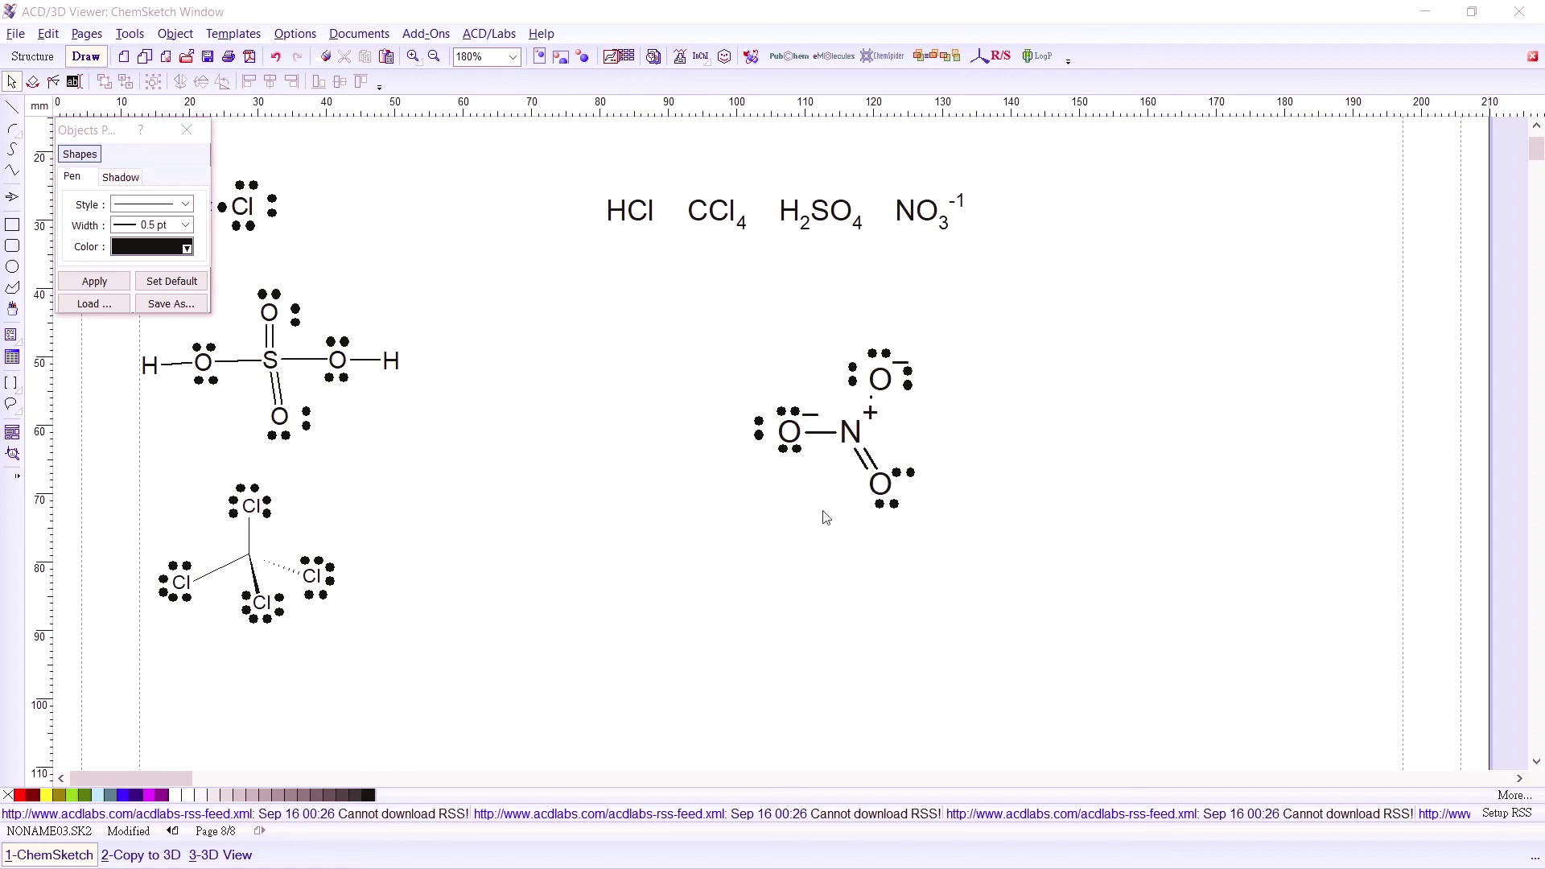
# - Draw square brackets about 45 mm wide and 40 mm high around the nitrate structure
pyautogui.click(11, 384)
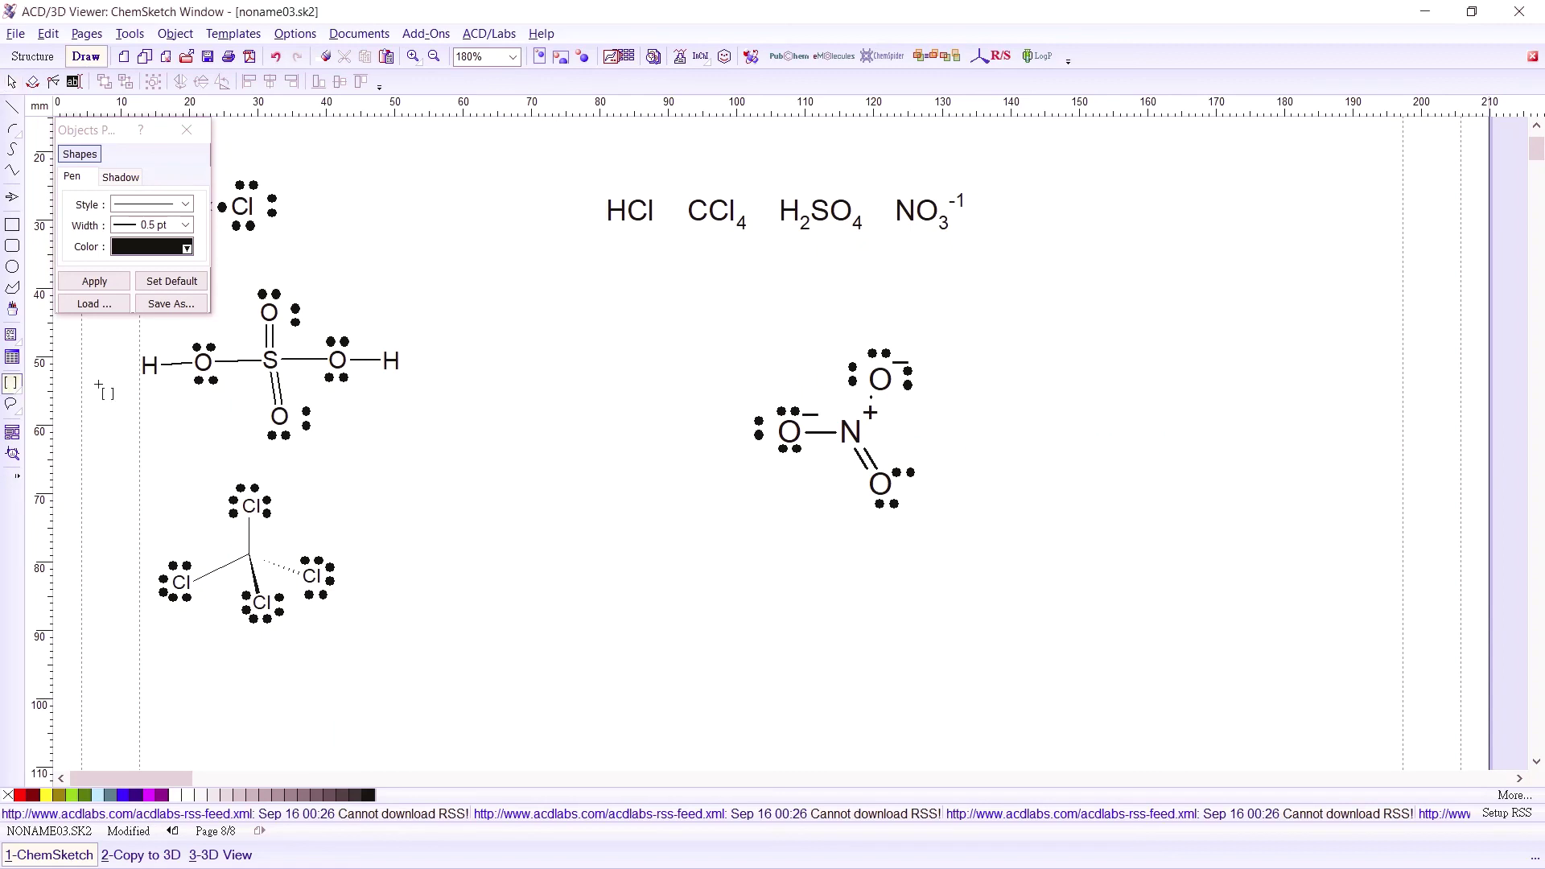
pyautogui.moveTo(697, 309); pyautogui.dragTo(1015, 585)
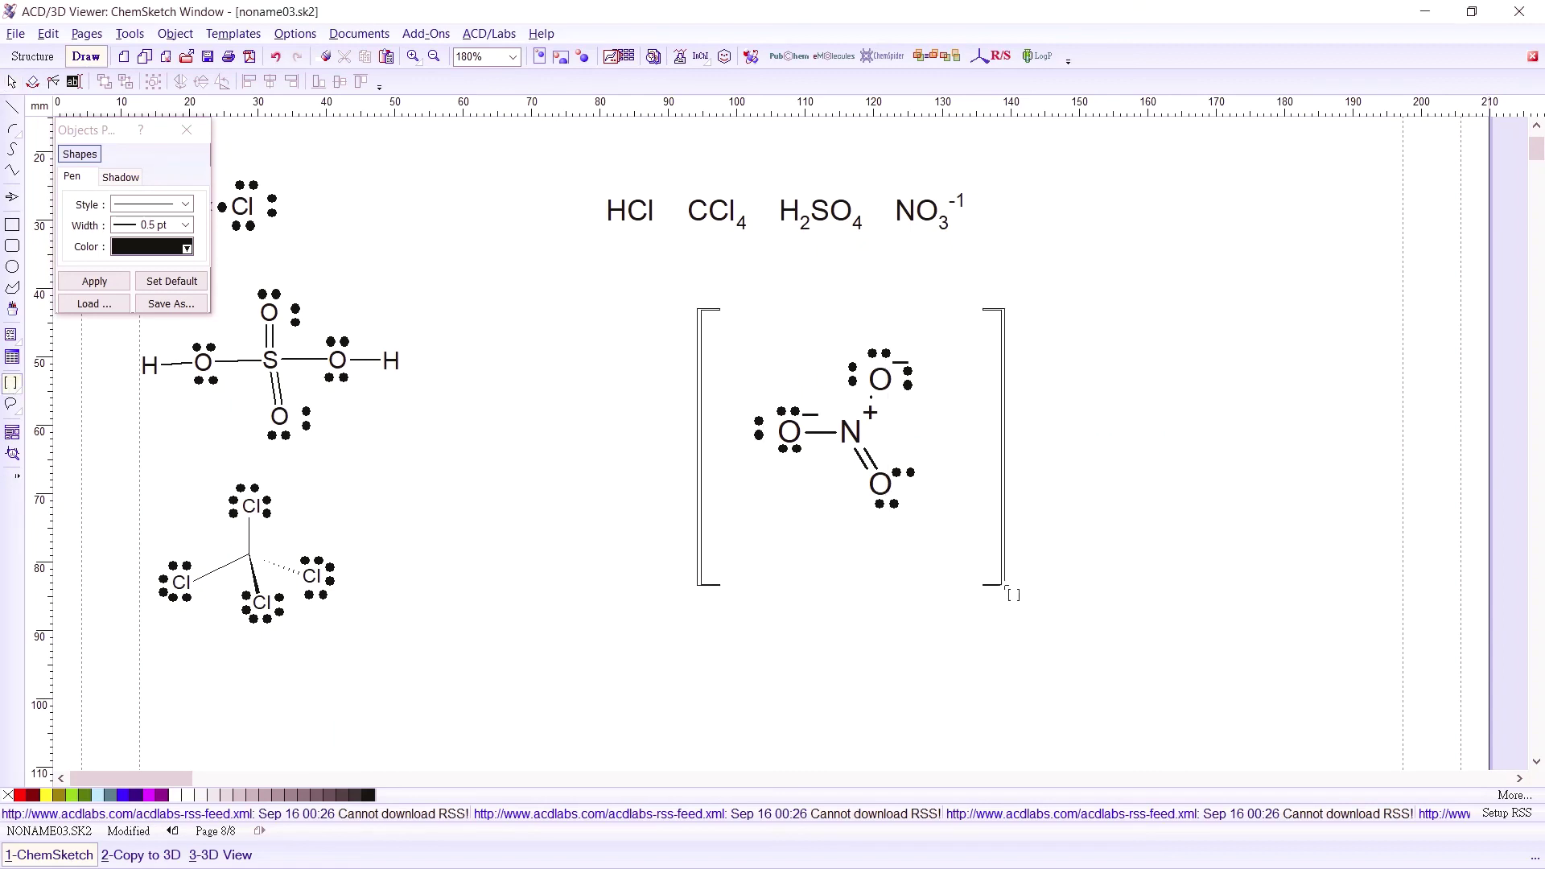
pyautogui.rightClick(1074, 626)
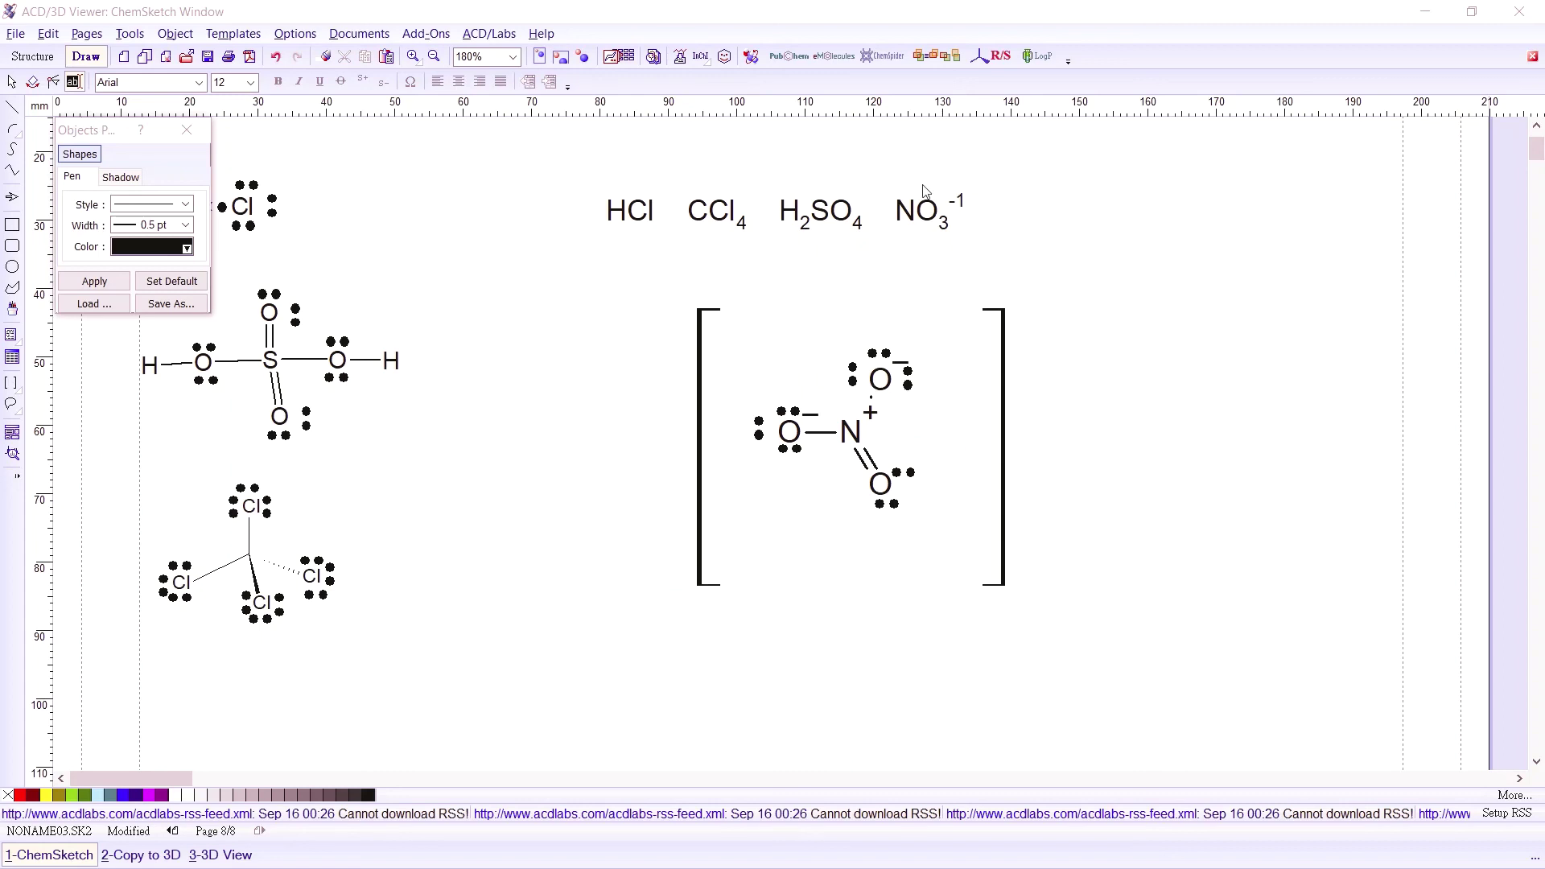
# - Add the charge label -1 just outside the upper right corner of the nitrate's brackets
pyautogui.click(13, 338)
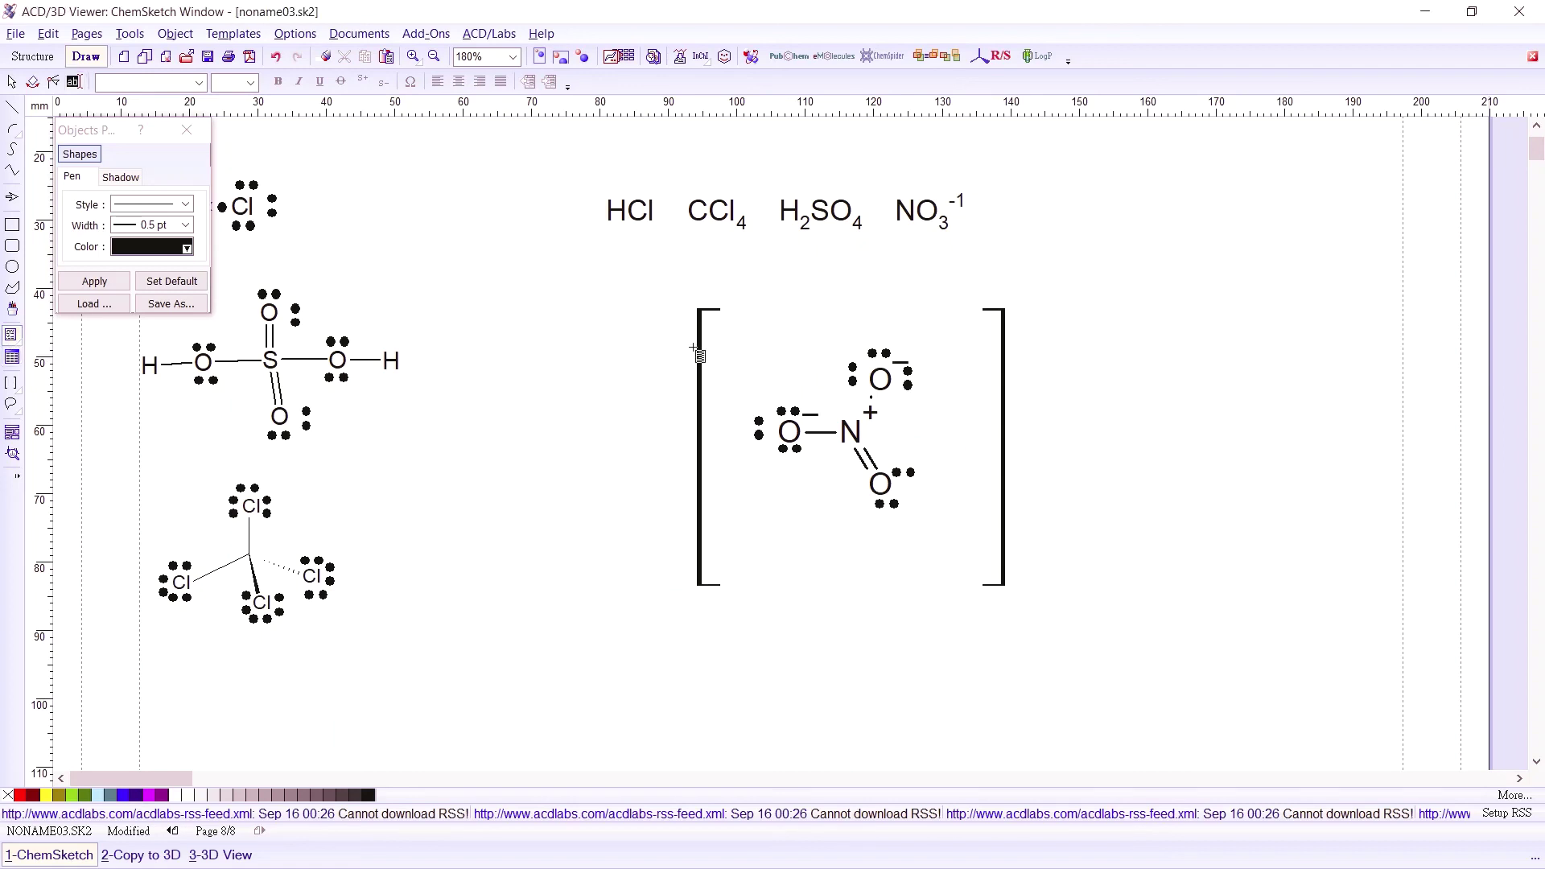
pyautogui.click(1028, 306)
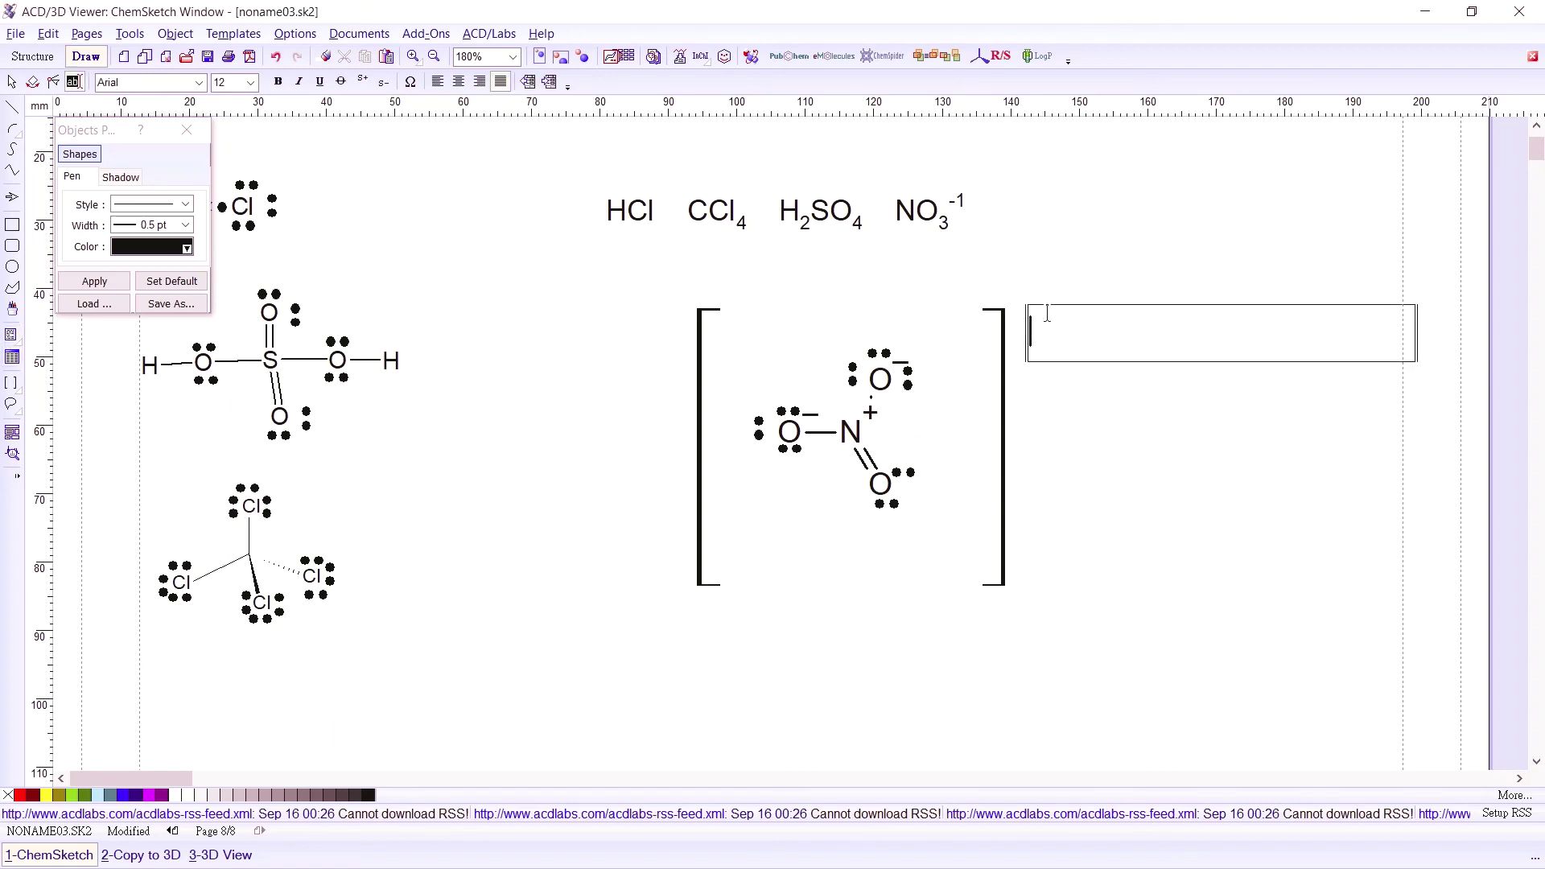
pyautogui.write('-1')
pyautogui.click(1149, 628)
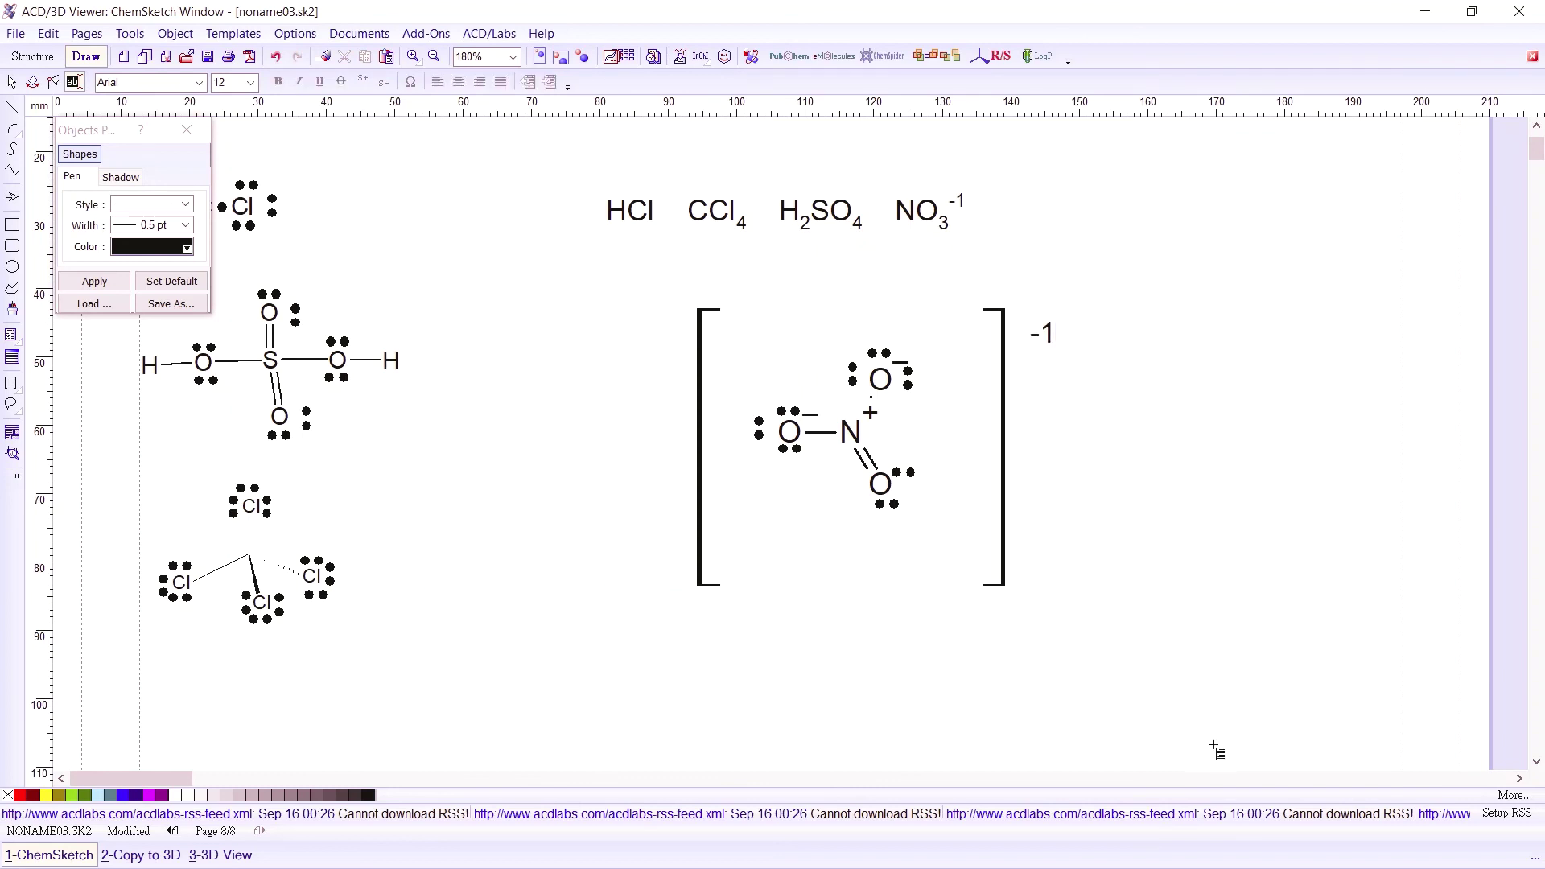